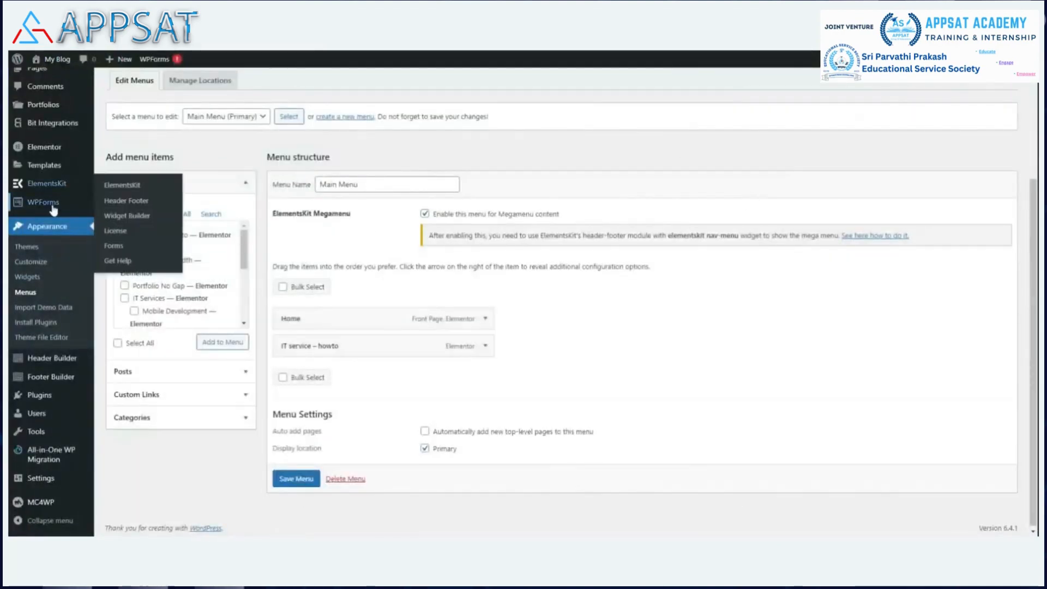
# Step: Create a new blank WPForms form named "contact us"
pyautogui.moveTo(44, 202)
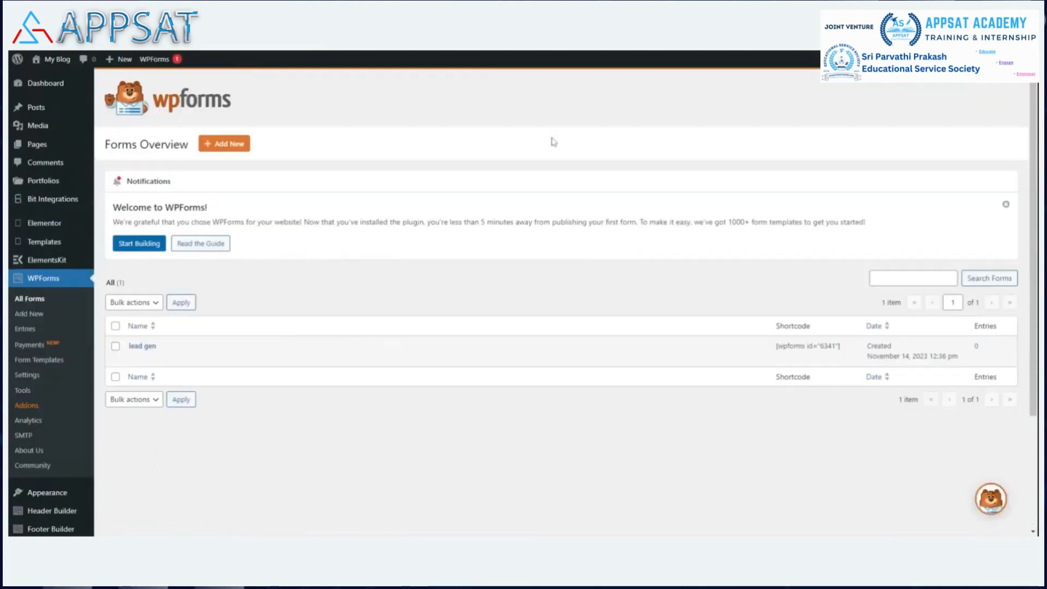
pyautogui.moveTo(137, 352)
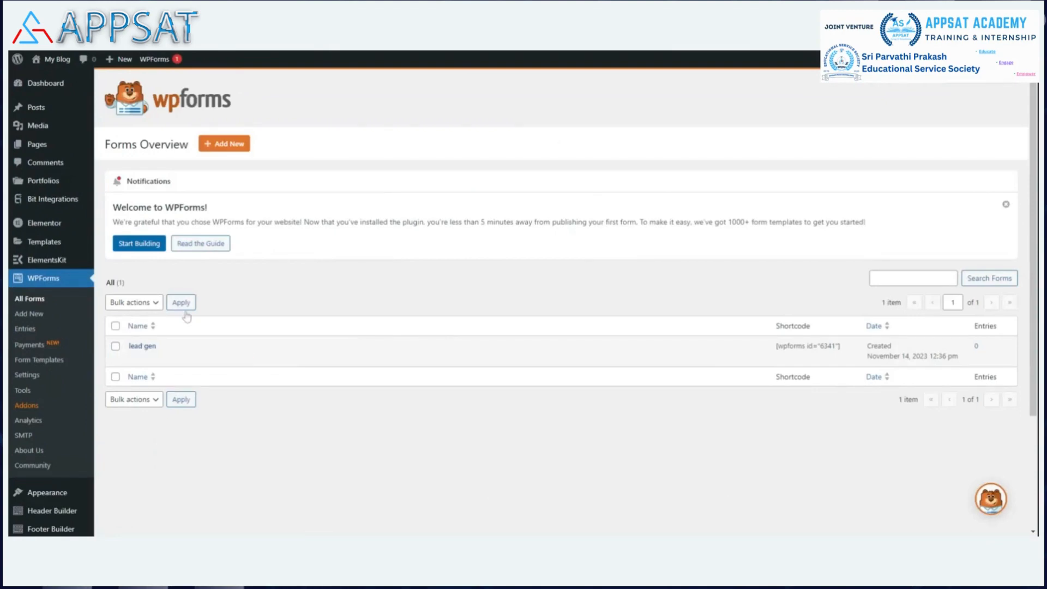
pyautogui.moveTo(218, 354)
pyautogui.click(228, 147)
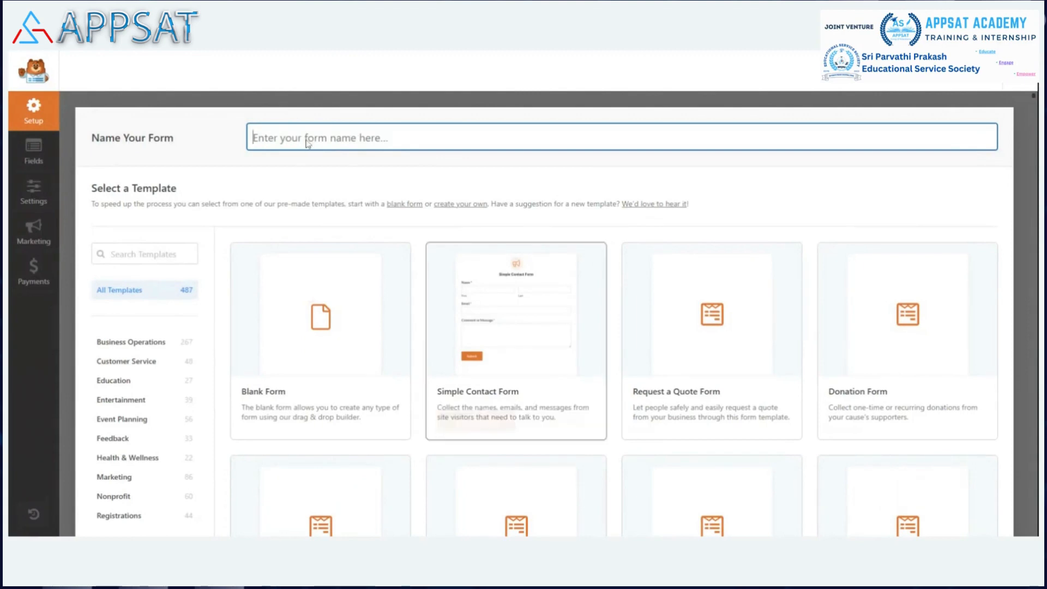
pyautogui.write('contac')
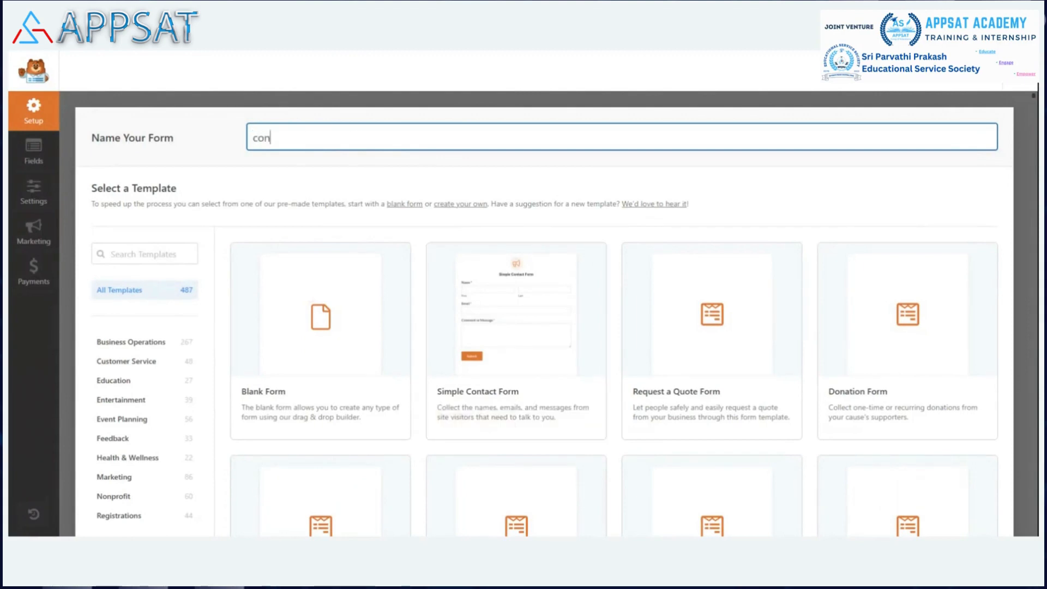
pyautogui.write('t us')
pyautogui.click(328, 423)
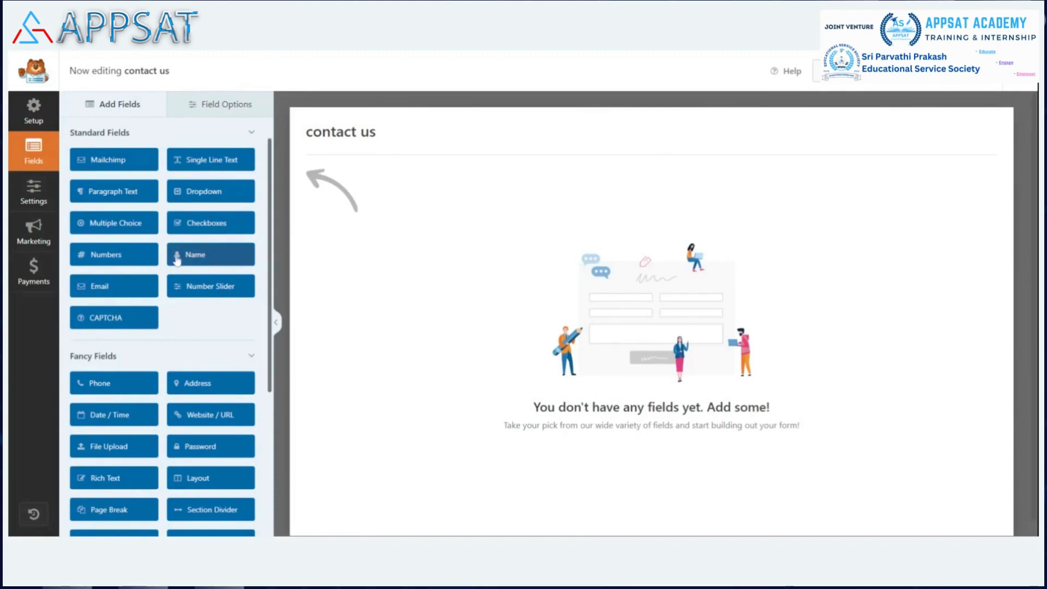
# Step: Add a Name field to the form and set its format to Simple
pyautogui.click(206, 258)
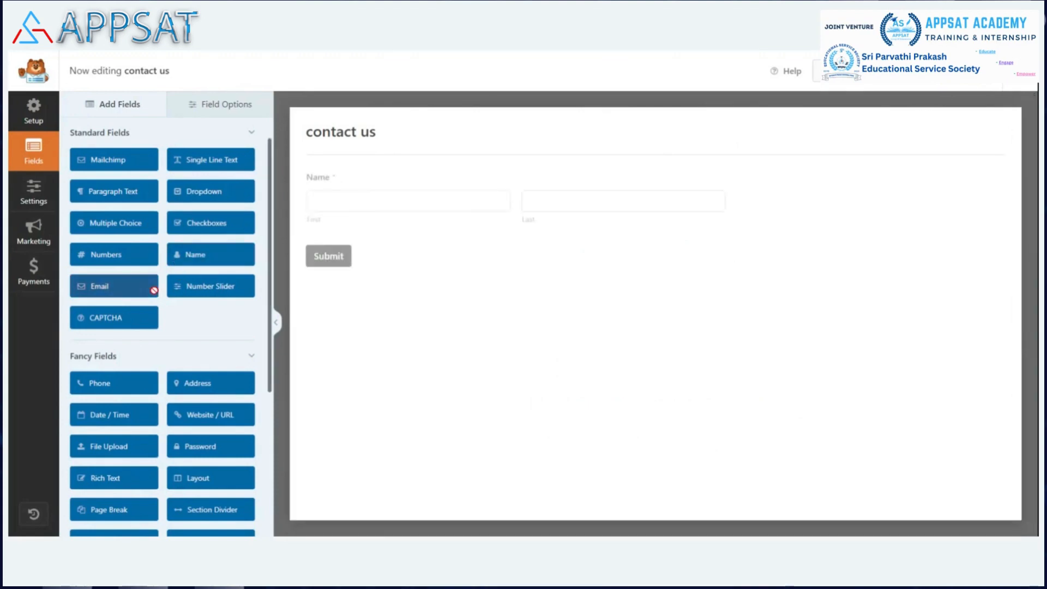
pyautogui.click(390, 178)
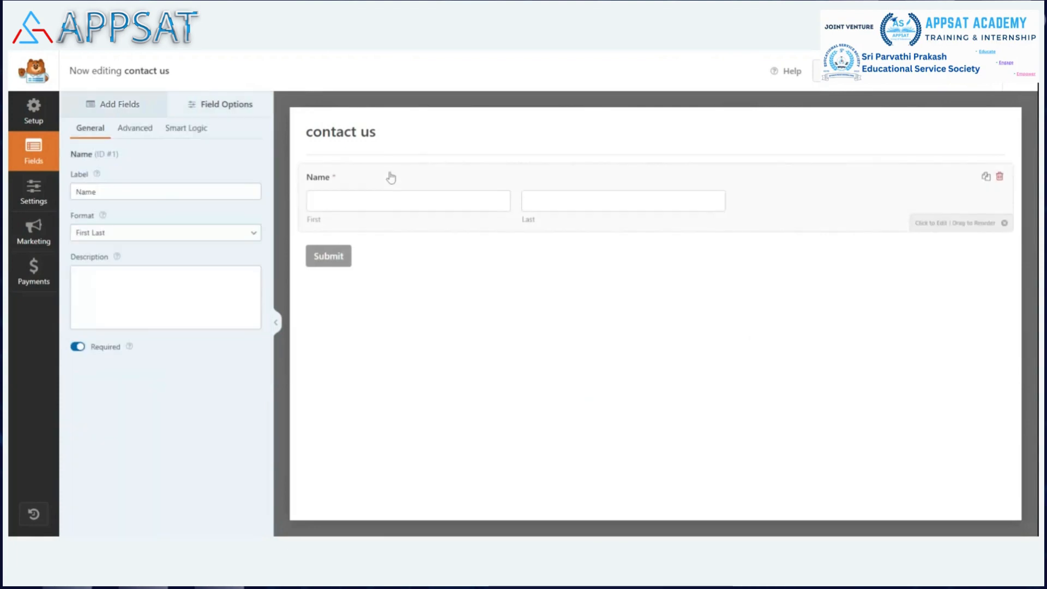
pyautogui.click(140, 247)
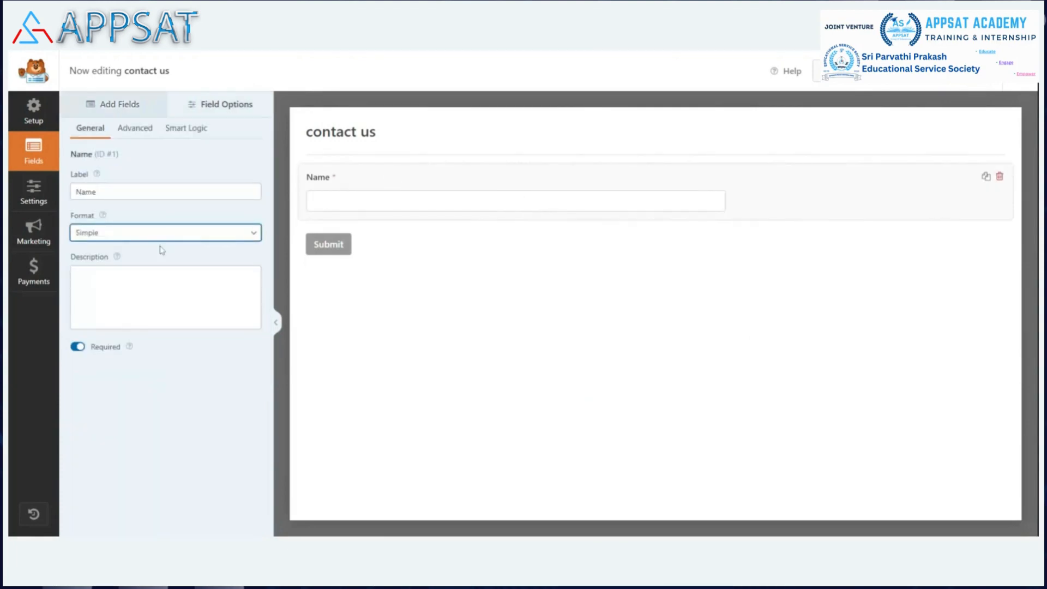
# Step: Add Email and Phone fields below the Name field and make Phone required
pyautogui.doubleClick(123, 105)
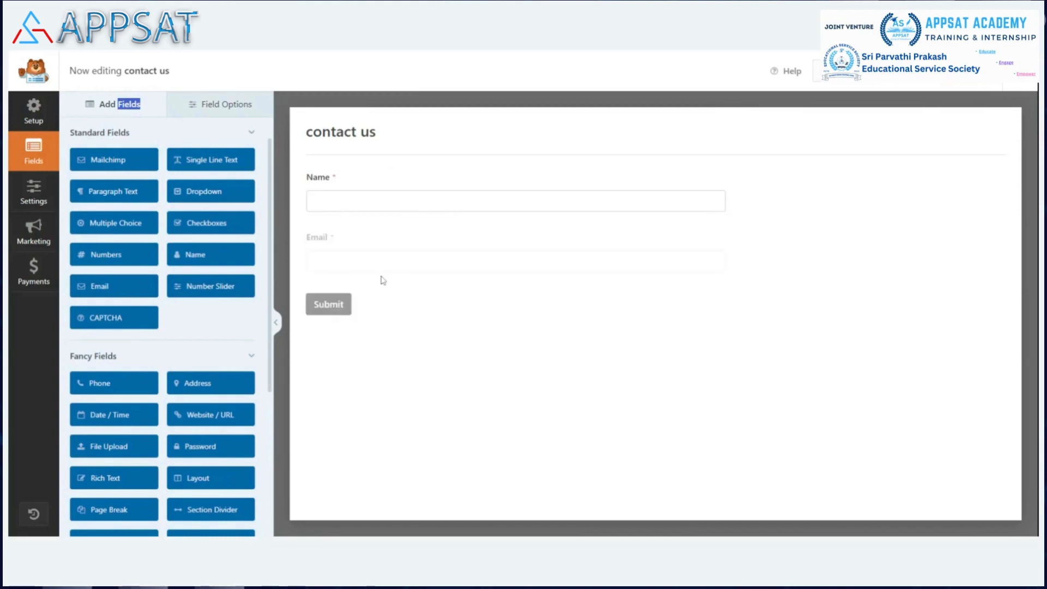
pyautogui.click(108, 388)
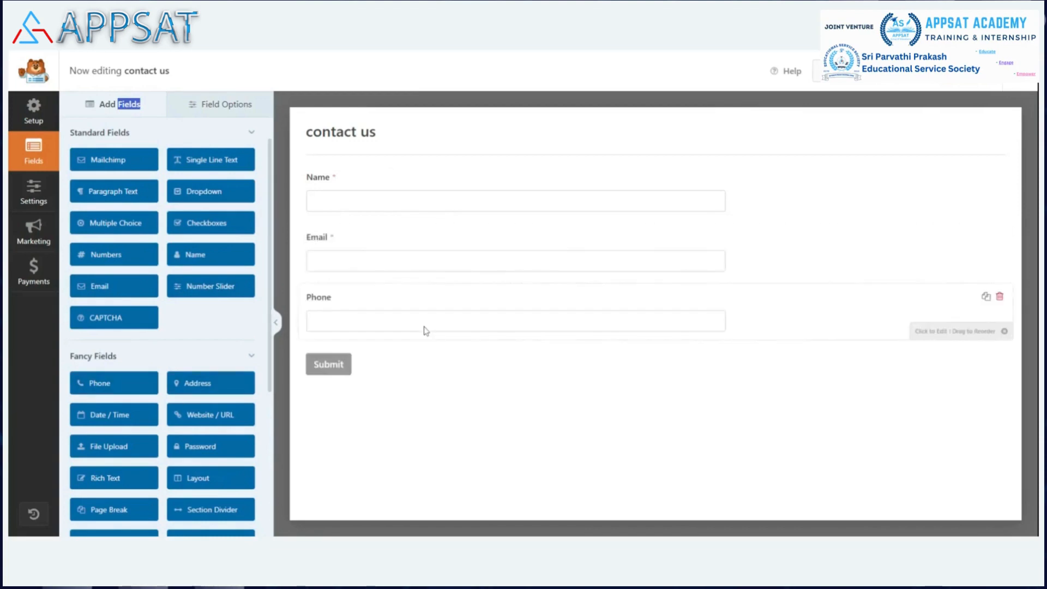
pyautogui.click(400, 294)
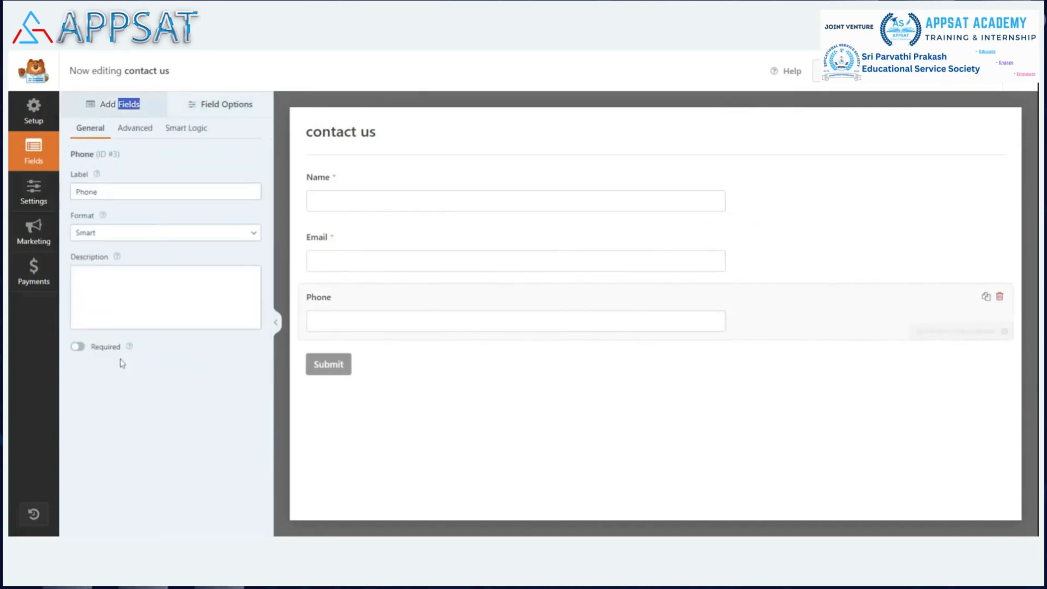
pyautogui.click(78, 347)
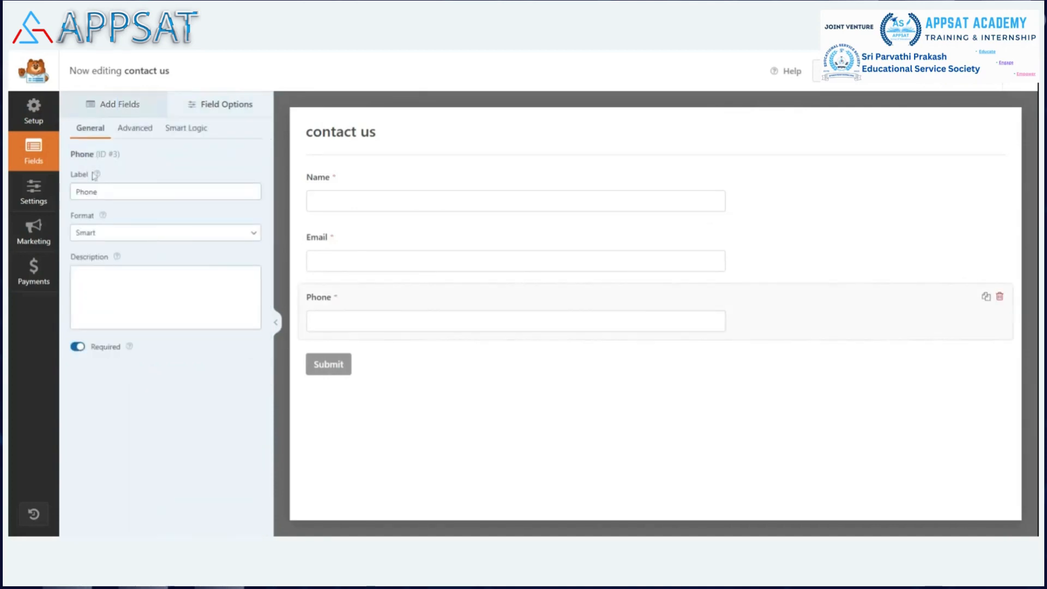
# Step: Add a Dropdown field below the Phone field and open its options
pyautogui.click(135, 104)
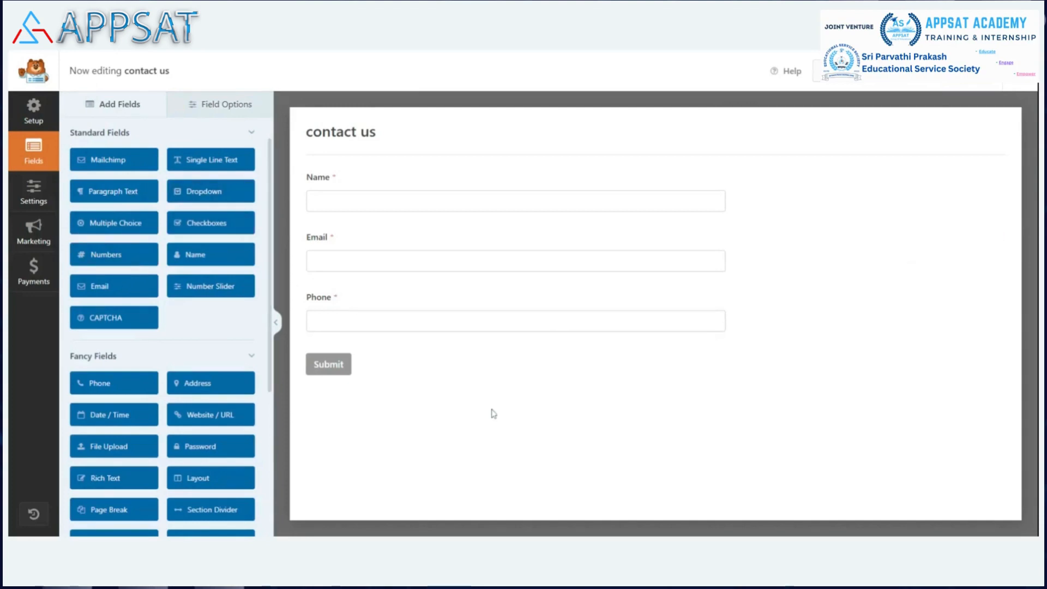
pyautogui.click(385, 369)
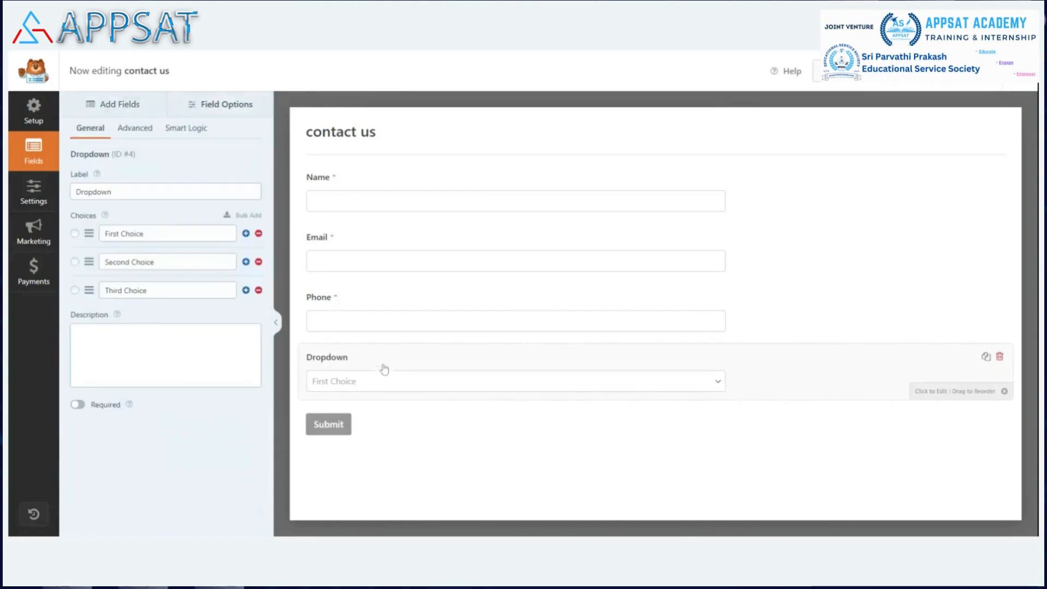
# Step: Label the dropdown field "Which service you contacting us"
pyautogui.click(179, 192)
pyautogui.press('BackSpace')
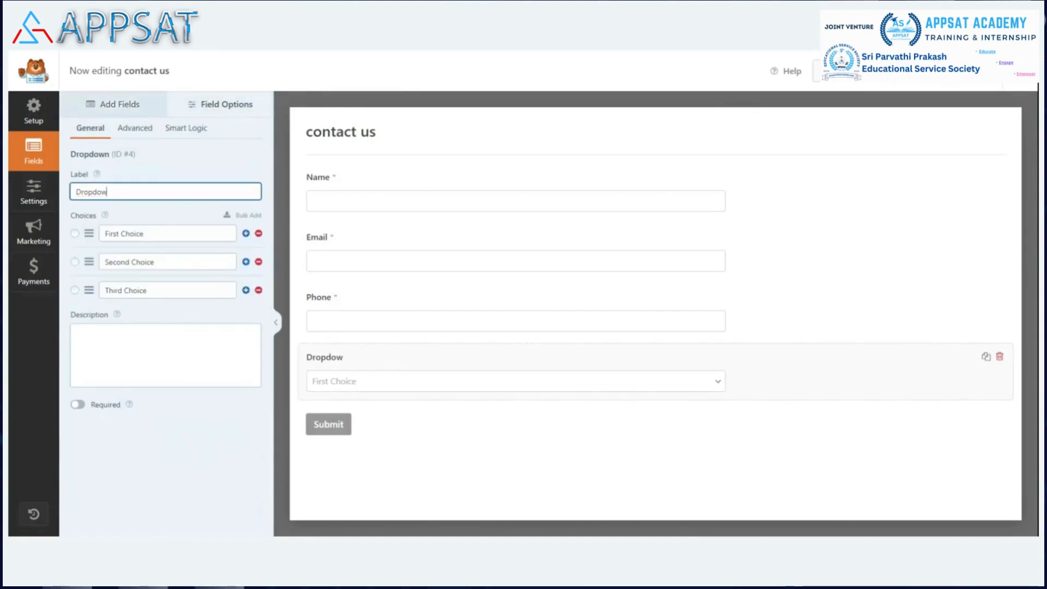
pyautogui.press('BackSpace')
pyautogui.press('BackSpace')
pyautogui.press('BackSpace')
pyautogui.press('BackSpace')
pyautogui.press('BackSpace')
pyautogui.press('BackSpace')
pyautogui.press('BackSpace')
pyautogui.write('WHich serv')
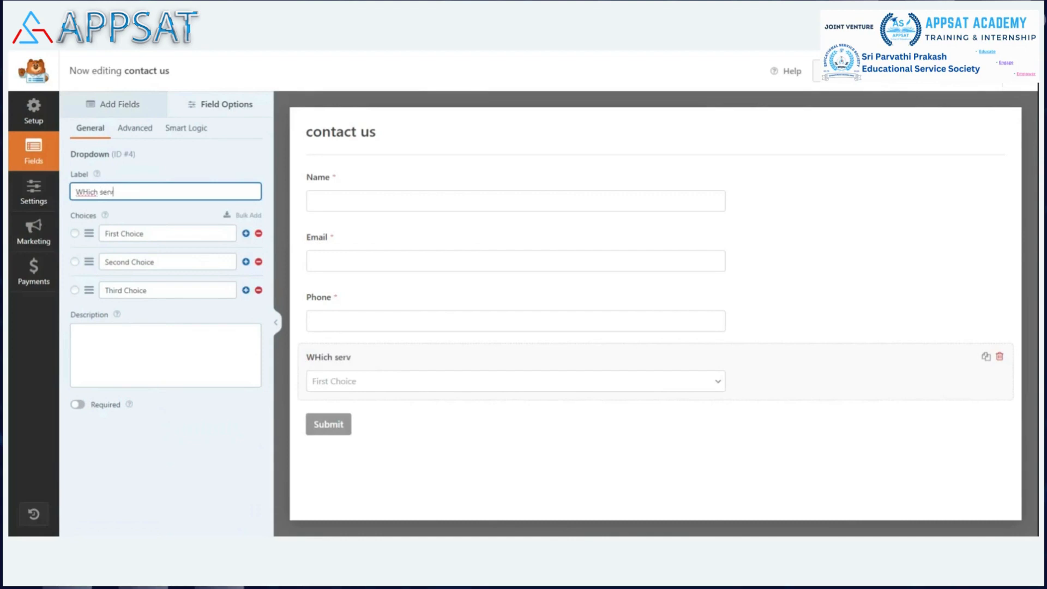
pyautogui.write('ice you look')
pyautogui.press('BackSpace')
pyautogui.press('BackSpace')
pyautogui.press('BackSpace')
pyautogui.write('co')
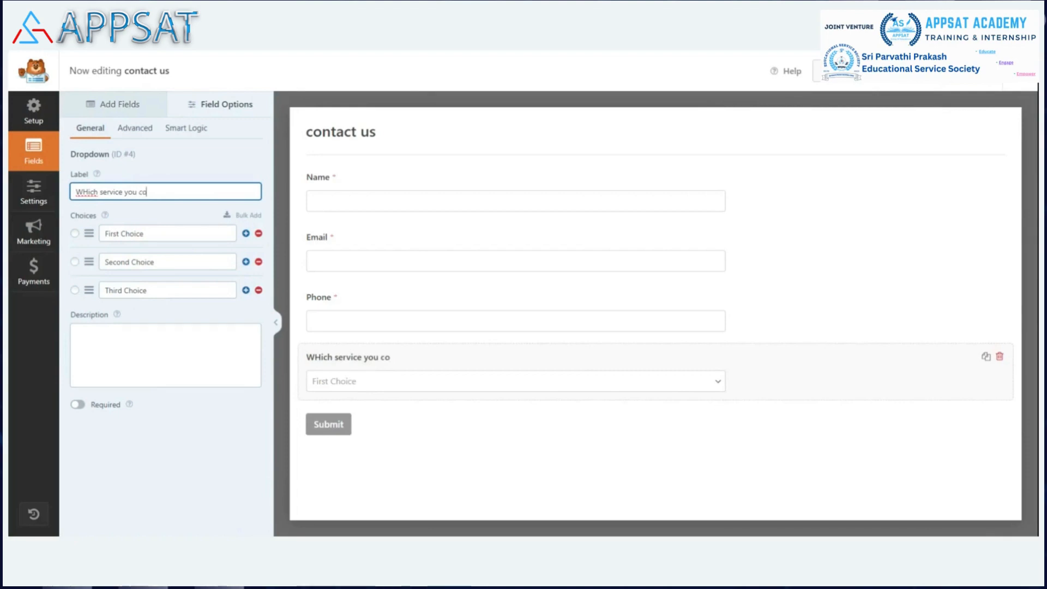
pyautogui.write('ntacting us')
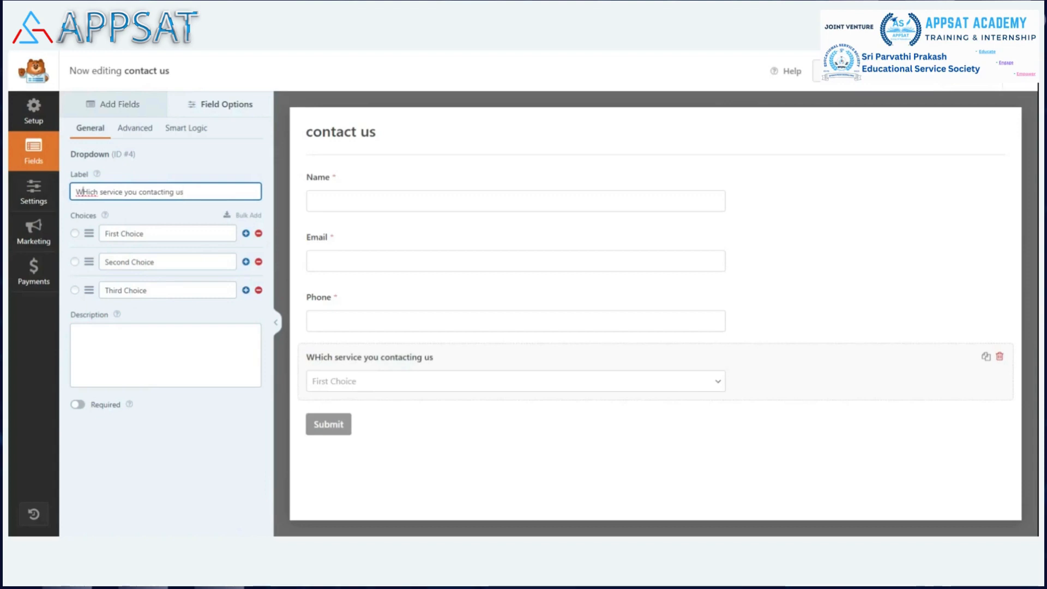
pyautogui.press('BackSpace')
pyautogui.write('h')
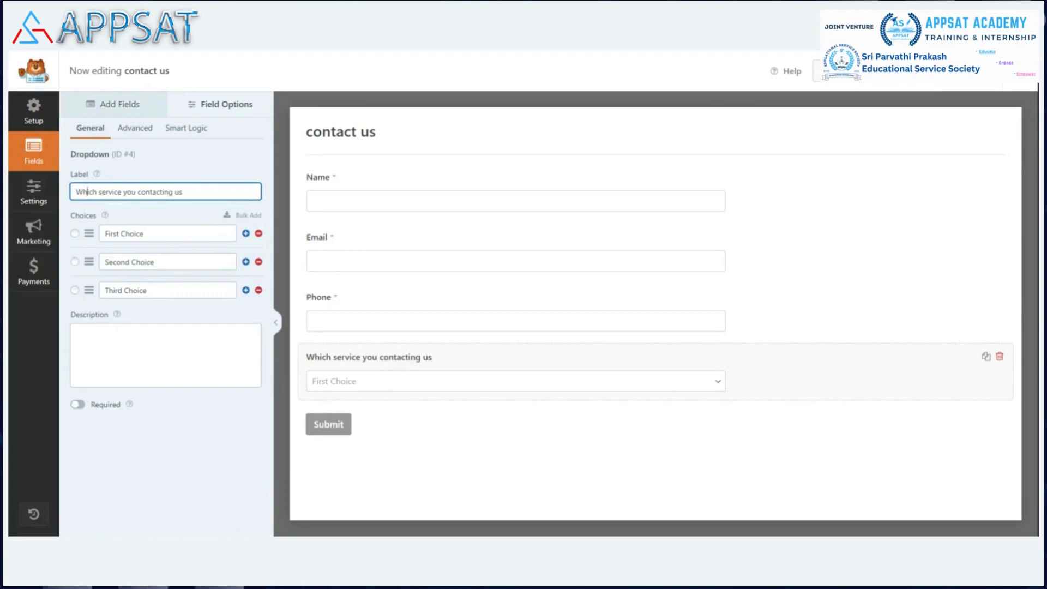
# Step: Rename the dropdown's first choice to "Consulting"
pyautogui.click(155, 234)
pyautogui.press('BackSpace')
pyautogui.press('BackSpace')
pyautogui.press('BackSpace')
pyautogui.press('BackSpace')
pyautogui.press('BackSpace')
pyautogui.press('BackSpace')
pyautogui.press('BackSpace')
pyautogui.press('BackSpace')
pyautogui.press('BackSpace')
pyautogui.press('BackSpace')
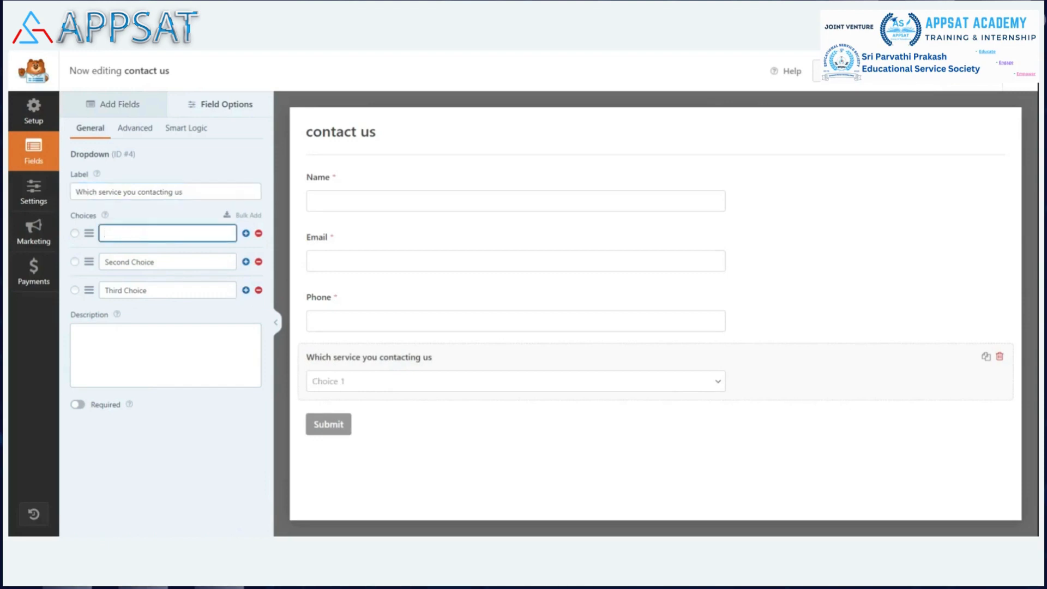
pyautogui.write('De')
pyautogui.press('BackSpace')
pyautogui.press('BackSpace')
pyautogui.write('Consulting')
# Step: Rename the dropdown's second choice to "Deployments"
pyautogui.click(165, 262)
pyautogui.press('BackSpace')
pyautogui.press('BackSpace')
pyautogui.press('BackSpace')
pyautogui.press('BackSpace')
pyautogui.press('BackSpace')
pyautogui.press('BackSpace')
pyautogui.press('BackSpace')
pyautogui.press('BackSpace')
pyautogui.press('BackSpace')
pyautogui.press('BackSpace')
pyautogui.press('BackSpace')
pyautogui.press('BackSpace')
pyautogui.press('BackSpace')
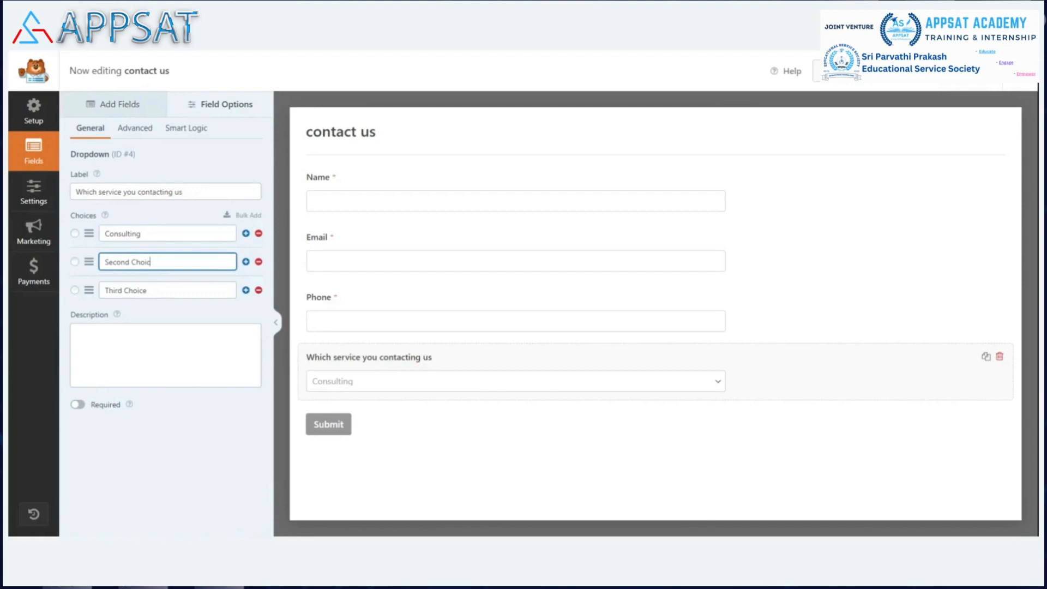
pyautogui.write('Deployments')
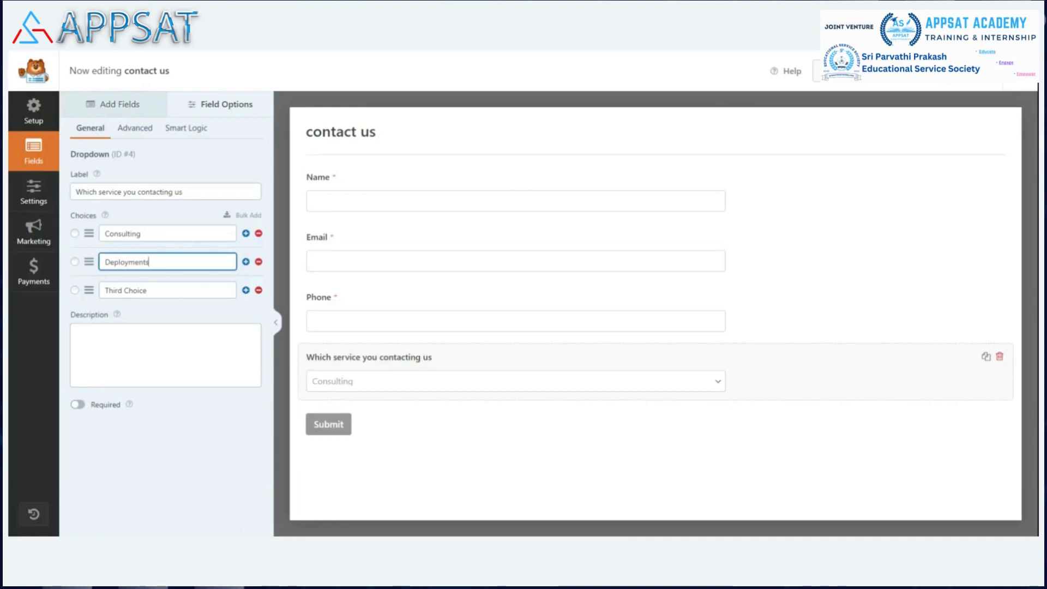
# Step: Rename the dropdown's third choice to "Resource Management"
pyautogui.click(174, 289)
pyautogui.press('BackSpace')
pyautogui.press('BackSpace')
pyautogui.press('BackSpace')
pyautogui.press('BackSpace')
pyautogui.press('BackSpace')
pyautogui.press('BackSpace')
pyautogui.press('BackSpace')
pyautogui.press('BackSpace')
pyautogui.press('BackSpace')
pyautogui.press('BackSpace')
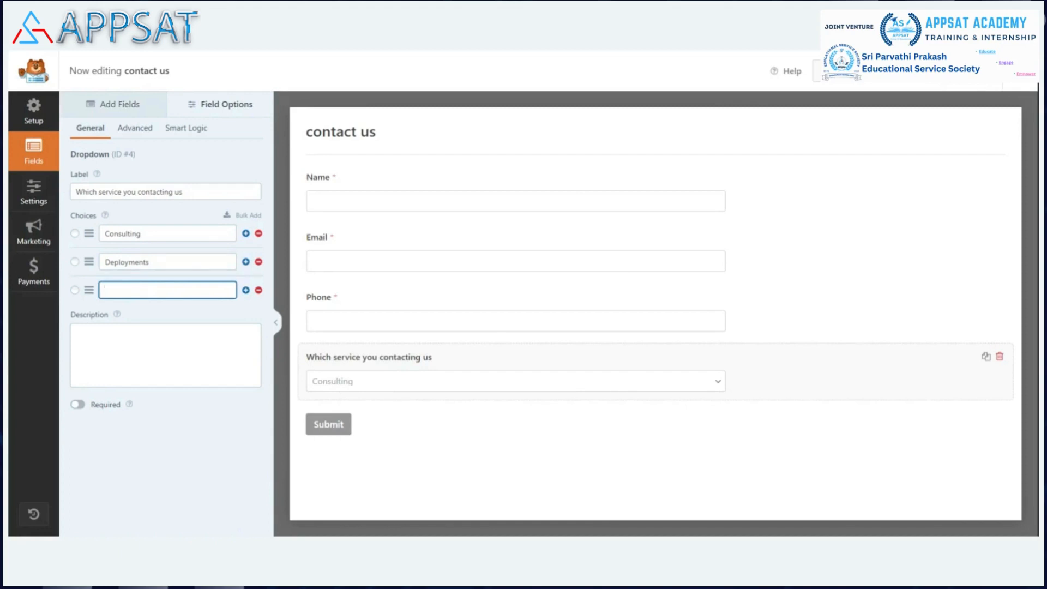
pyautogui.write('Resource Management')
pyautogui.click(108, 458)
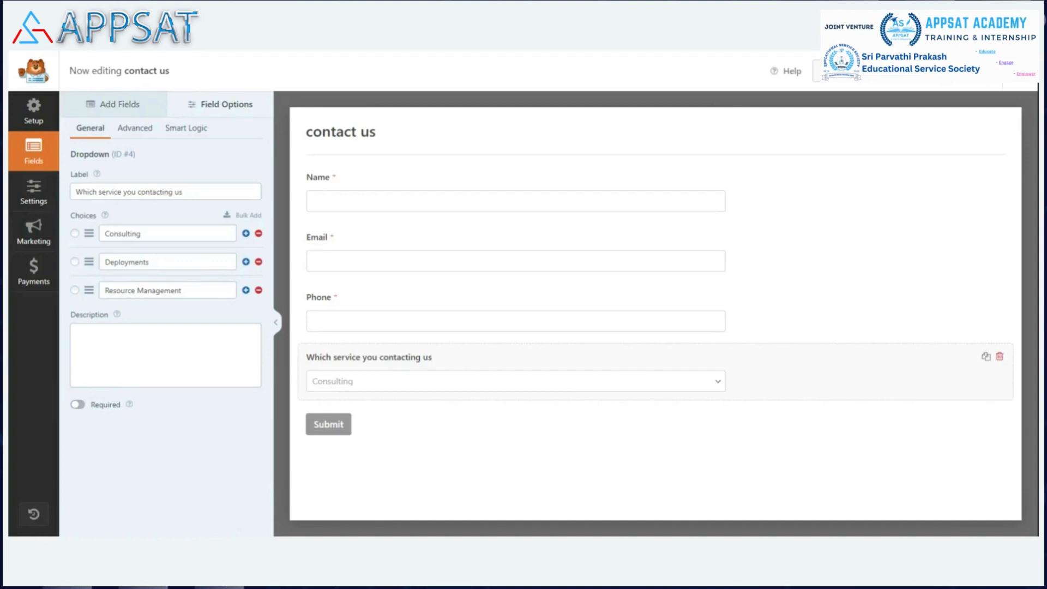
# Step: Change the dropdown's label to "Which service you looking for ?" and make the field required
pyautogui.click(184, 192)
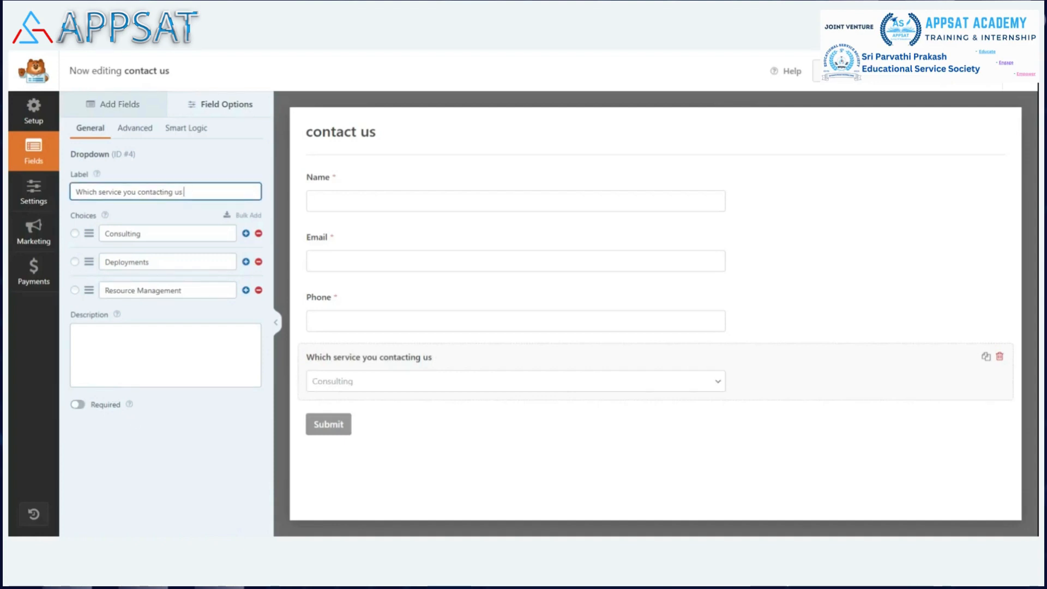
pyautogui.press('BackSpace')
pyautogui.press('BackSpace')
pyautogui.press('BackSpace')
pyautogui.press('BackSpace')
pyautogui.press('BackSpace')
pyautogui.press('BackSpace')
pyautogui.press('BackSpace')
pyautogui.press('BackSpace')
pyautogui.press('BackSpace')
pyautogui.press('BackSpace')
pyautogui.press('BackSpace')
pyautogui.press('BackSpace')
pyautogui.press('BackSpace')
pyautogui.press('BackSpace')
pyautogui.press('BackSpace')
pyautogui.press('BackSpace')
pyautogui.press('BackSpace')
pyautogui.press('BackSpace')
pyautogui.press('BackSpace')
pyautogui.press('BackSpace')
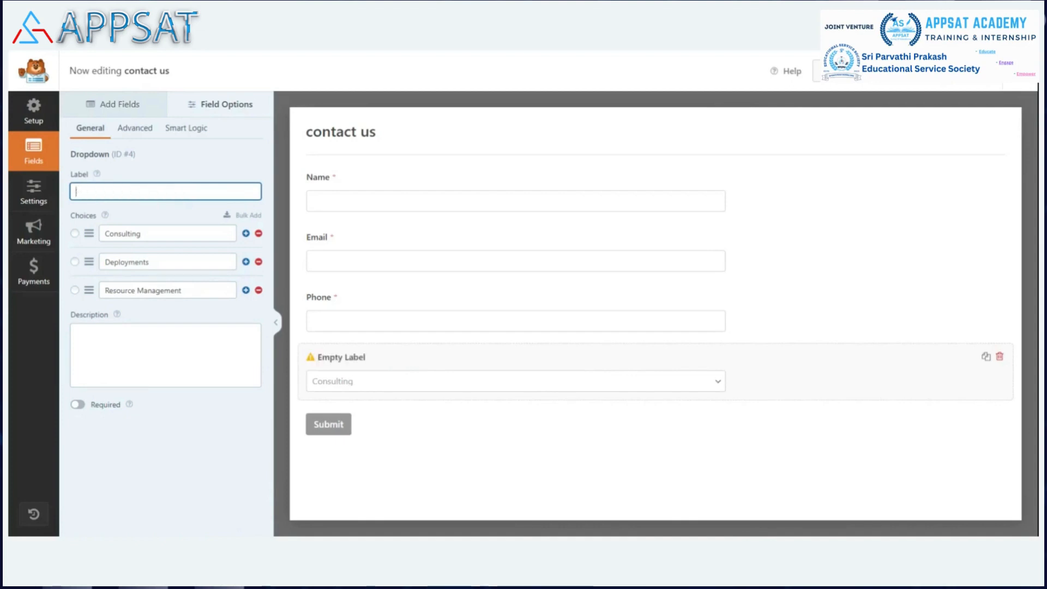
pyautogui.write('W')
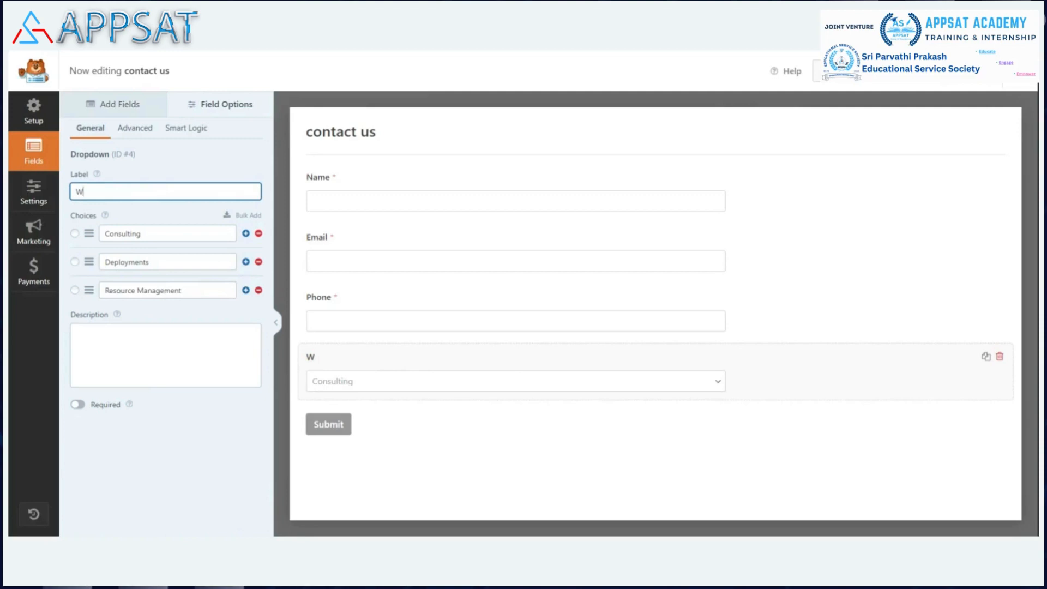
pyautogui.write('hich service yo')
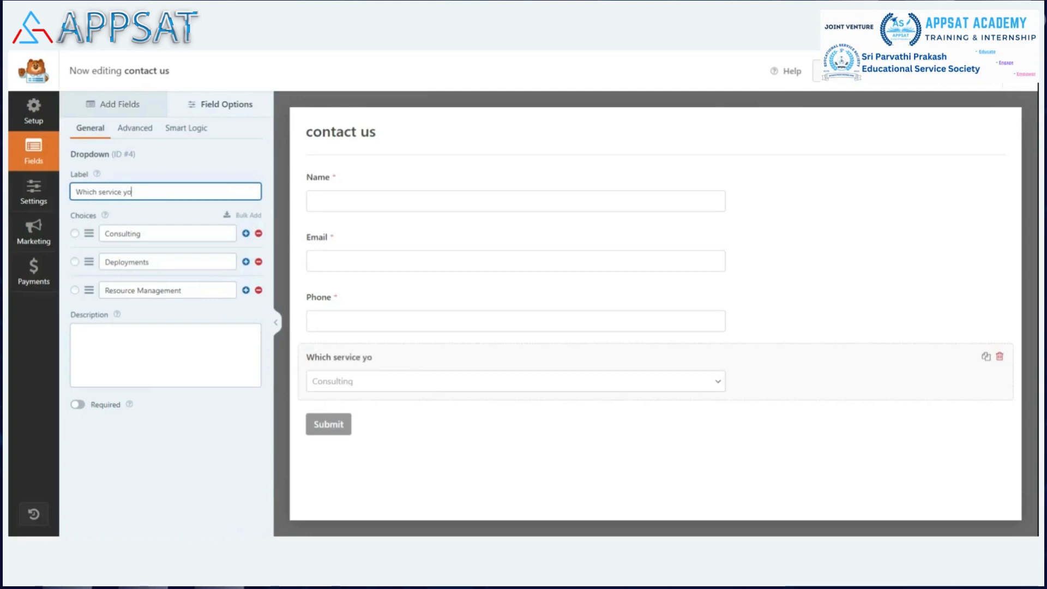
pyautogui.write('u looking for ?')
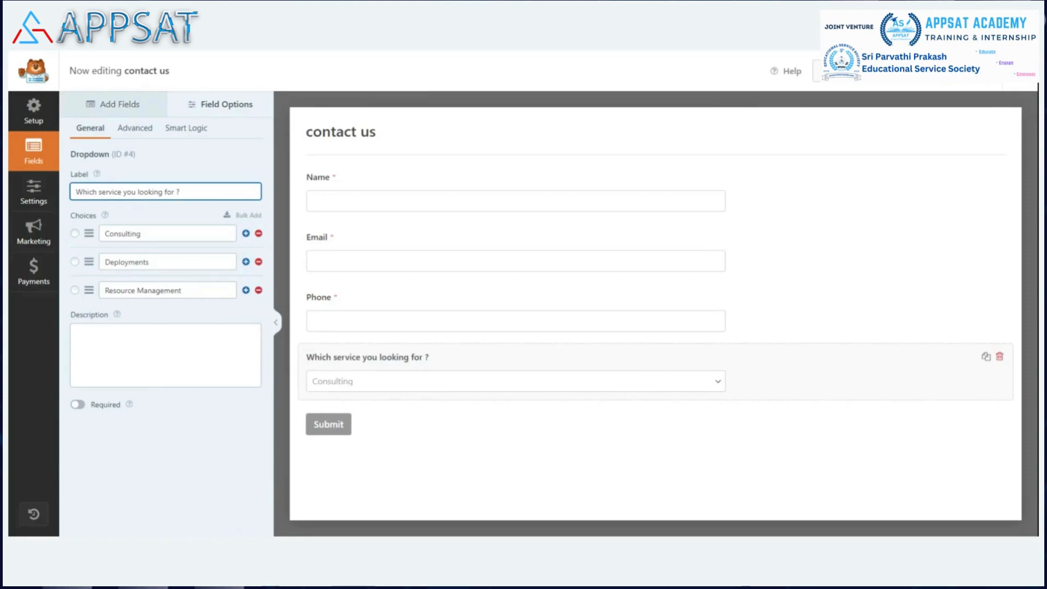
pyautogui.click(79, 406)
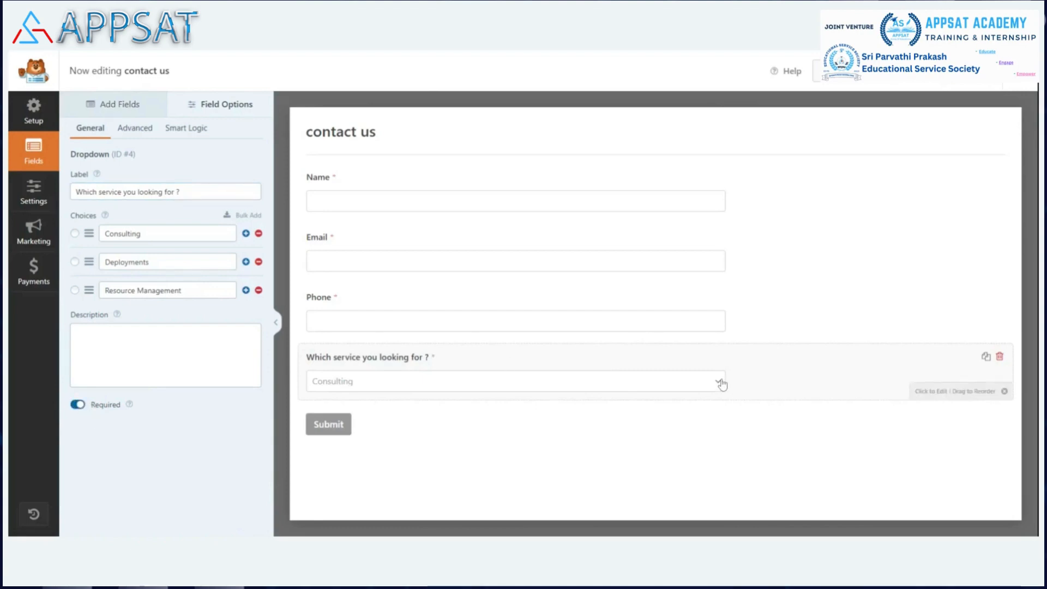
# Step: Add a Website / URL field to the form below the service dropdown
pyautogui.doubleClick(120, 107)
pyautogui.moveTo(728, 280)
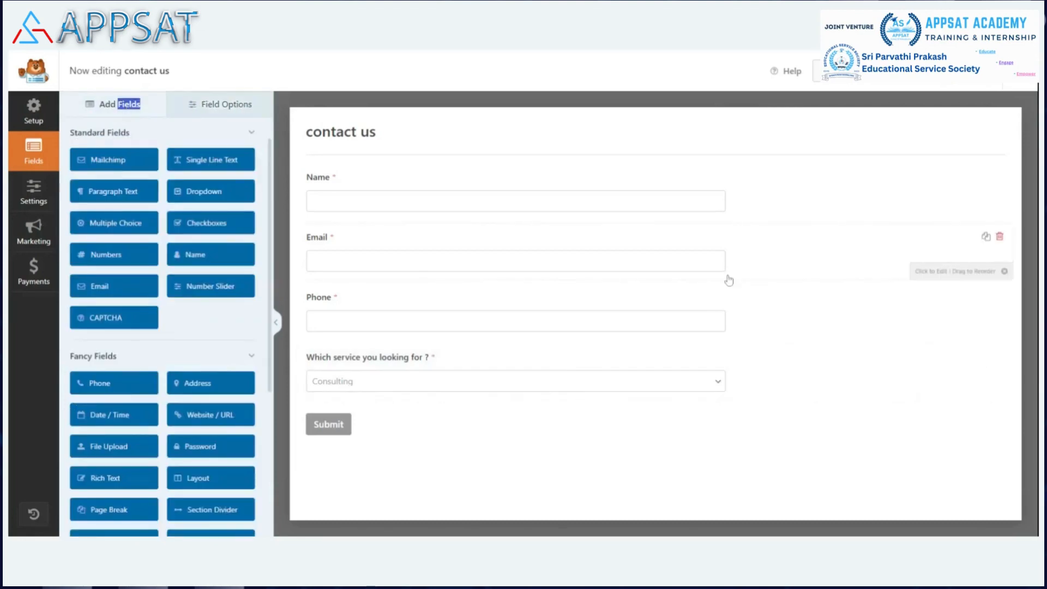
pyautogui.click(203, 418)
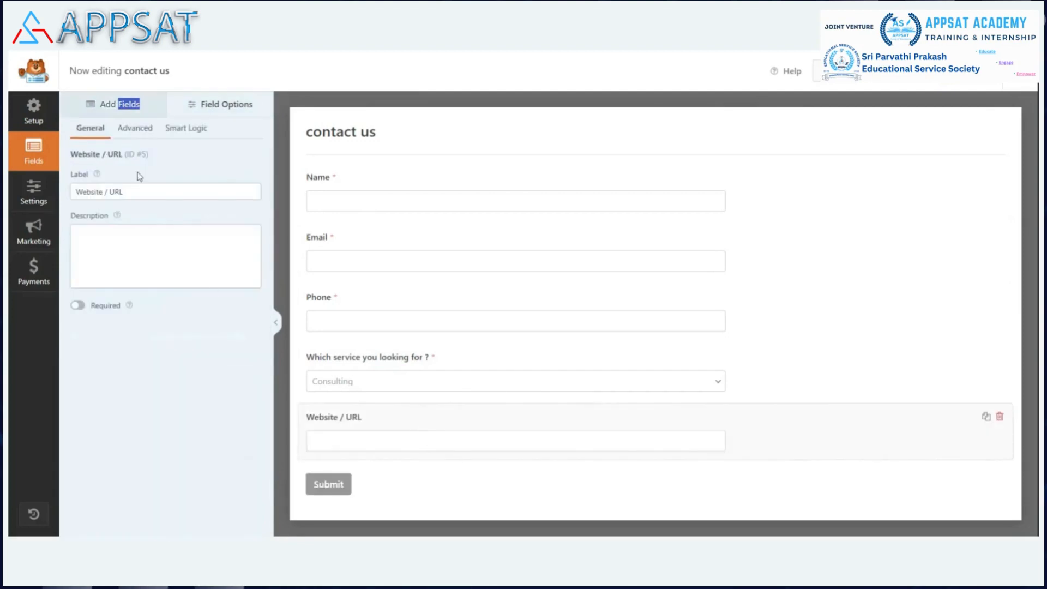
# Step: Change the website field's label to "Your Company Website / URL" and make the field required
pyautogui.click(76, 192)
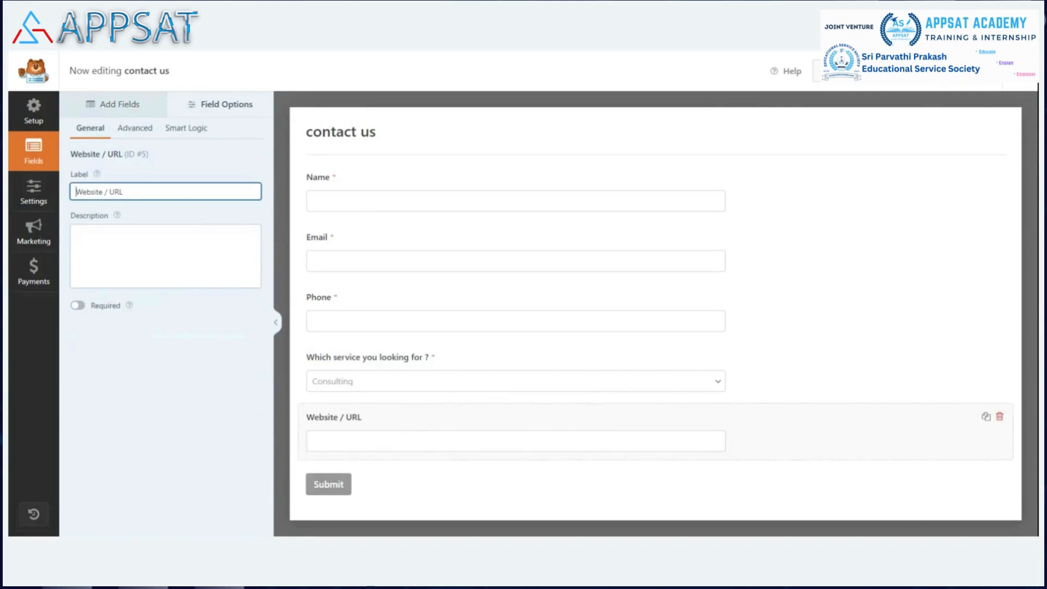
pyautogui.write('You')
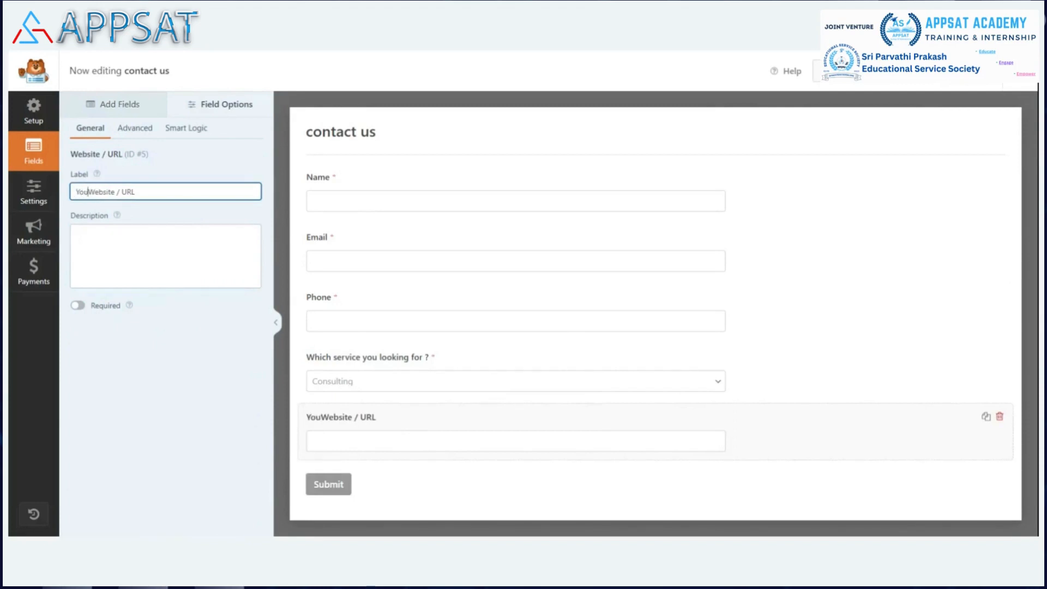
pyautogui.write('r Com')
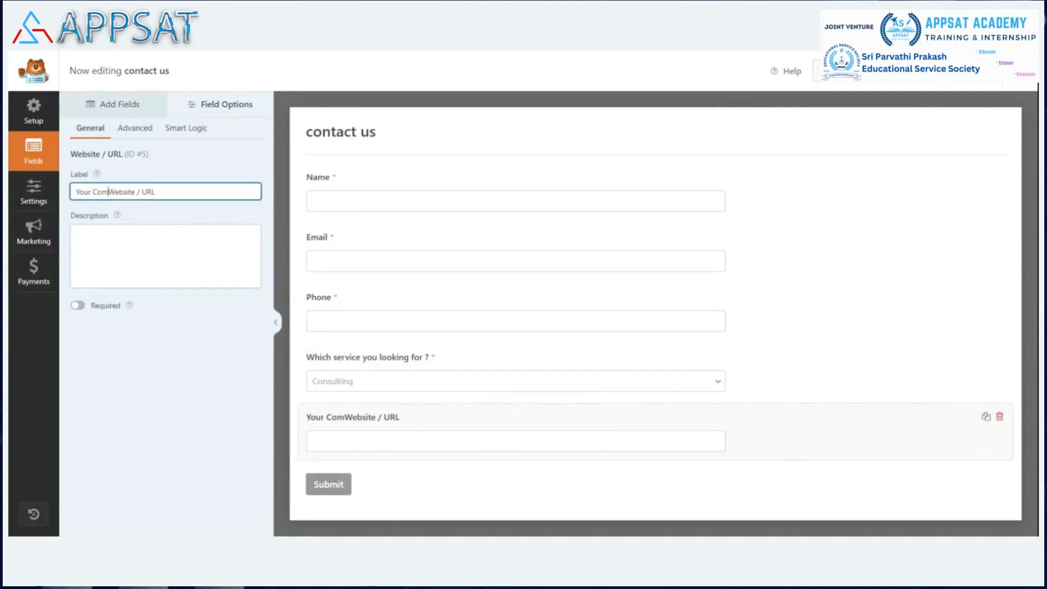
pyautogui.write('pany')
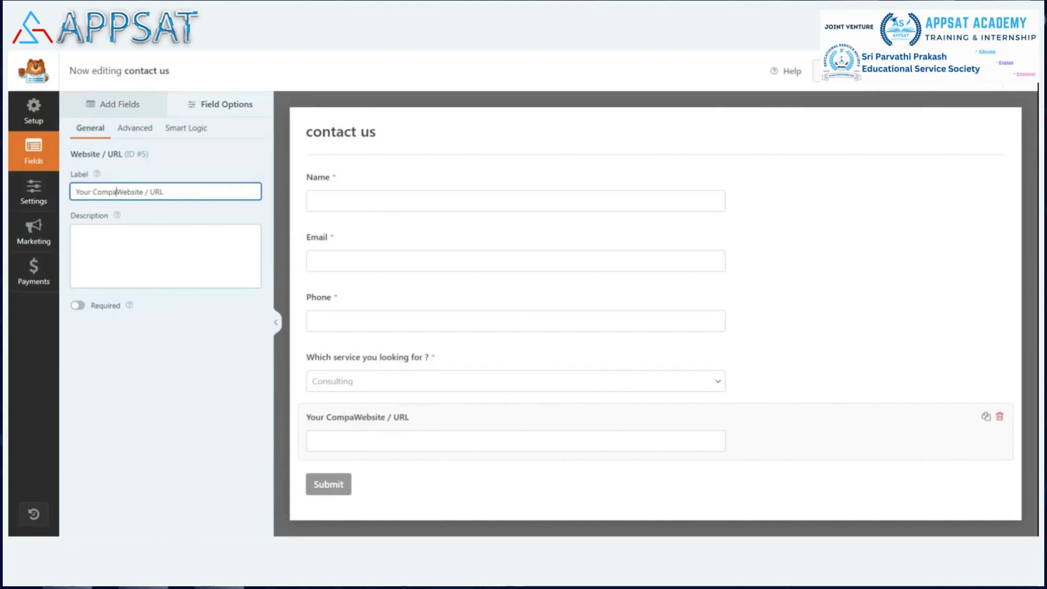
pyautogui.click(79, 305)
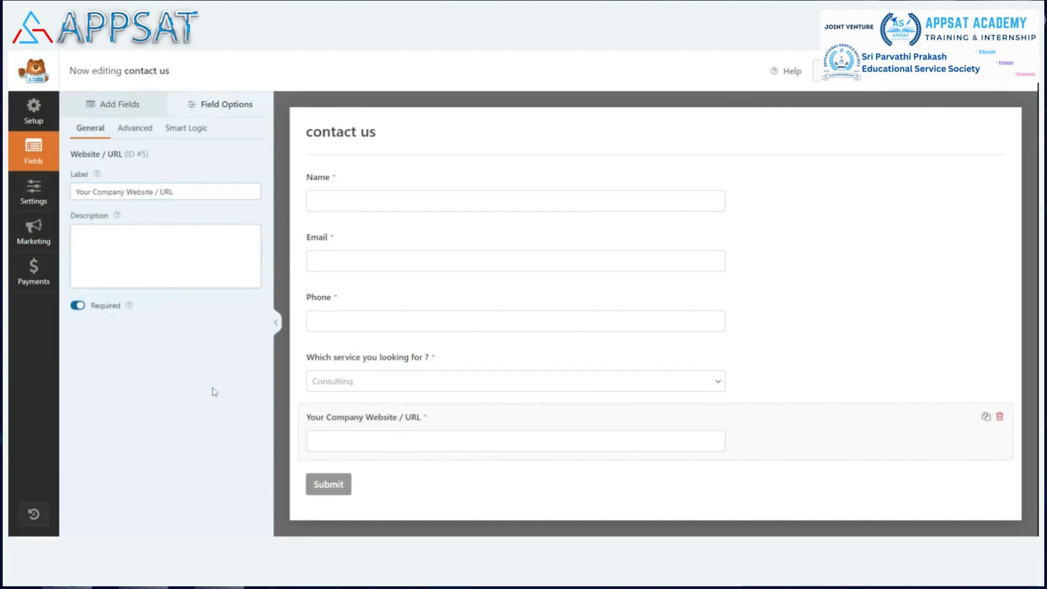
# Step: Add a Checkboxes field below the company website field and open its options
pyautogui.click(107, 104)
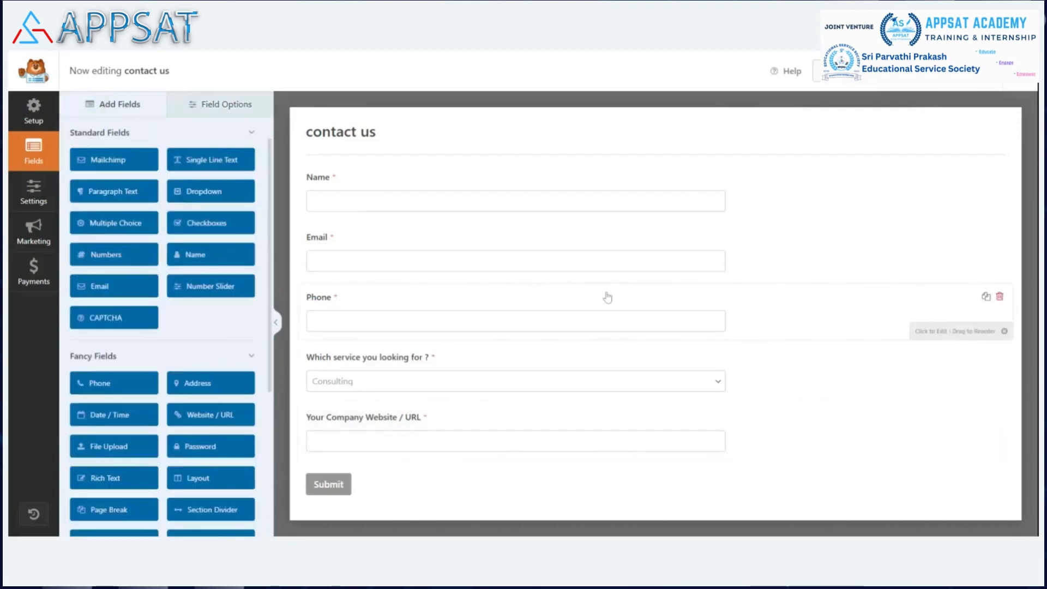
pyautogui.click(205, 228)
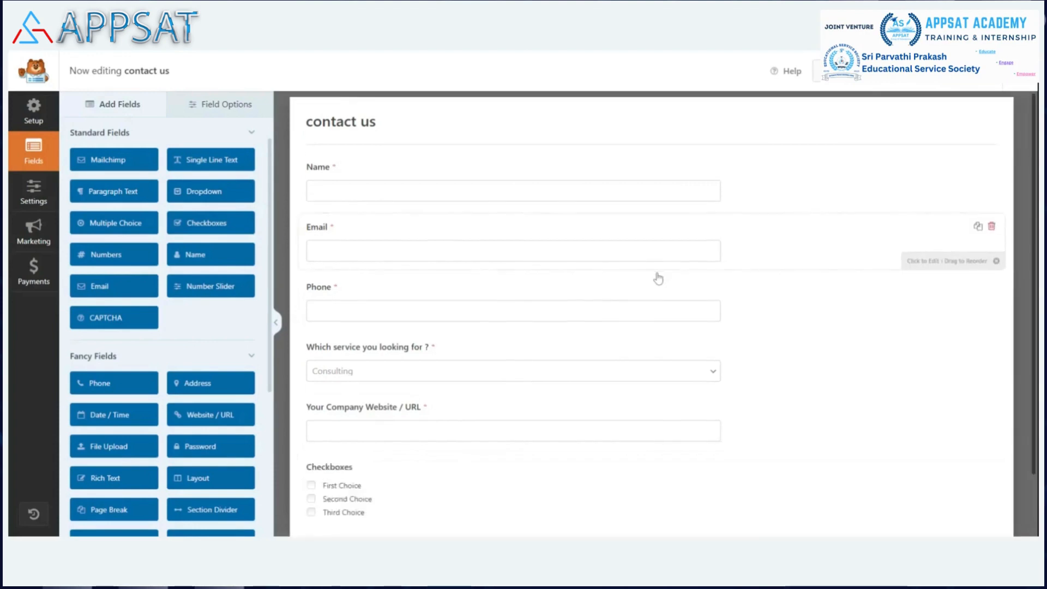
pyautogui.click(406, 427)
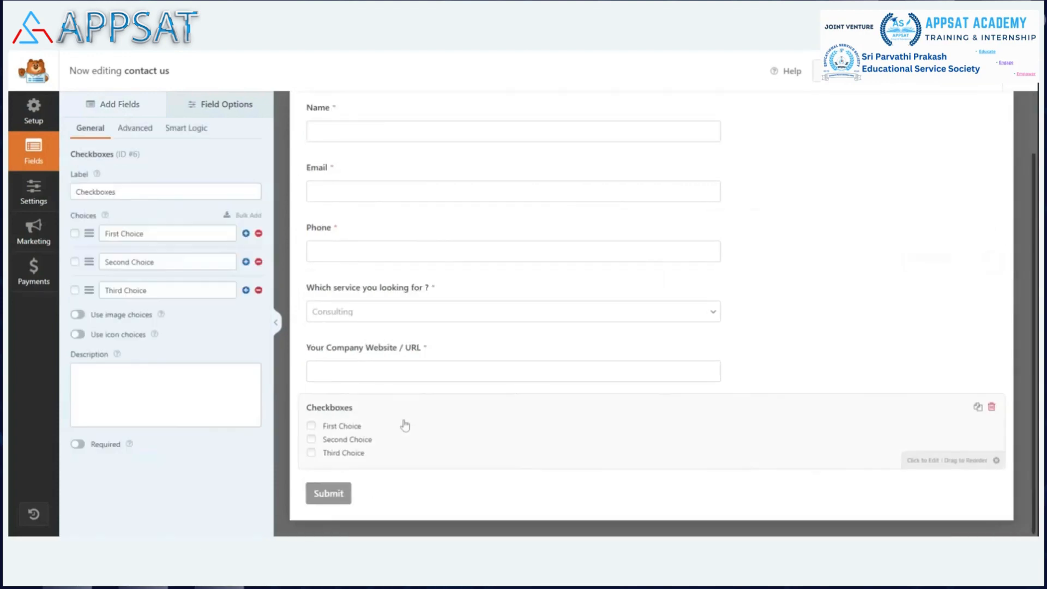
# Step: Change the checkboxes field's label to "I accept the terms & Service of APPSAT"
pyautogui.click(153, 192)
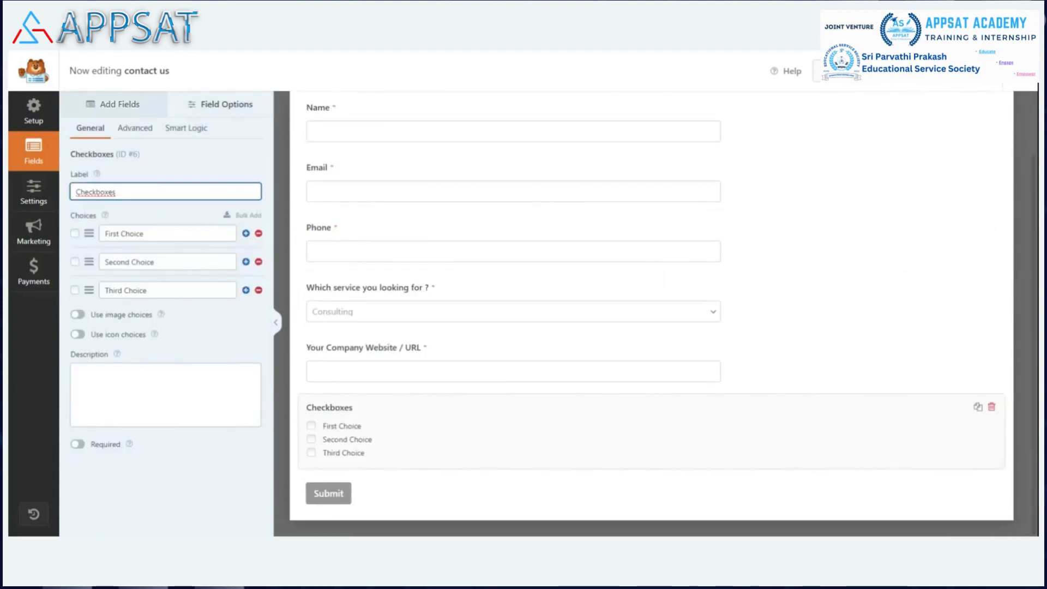
pyautogui.hotkey('ctrl', 'a')
pyautogui.press('BackSpace')
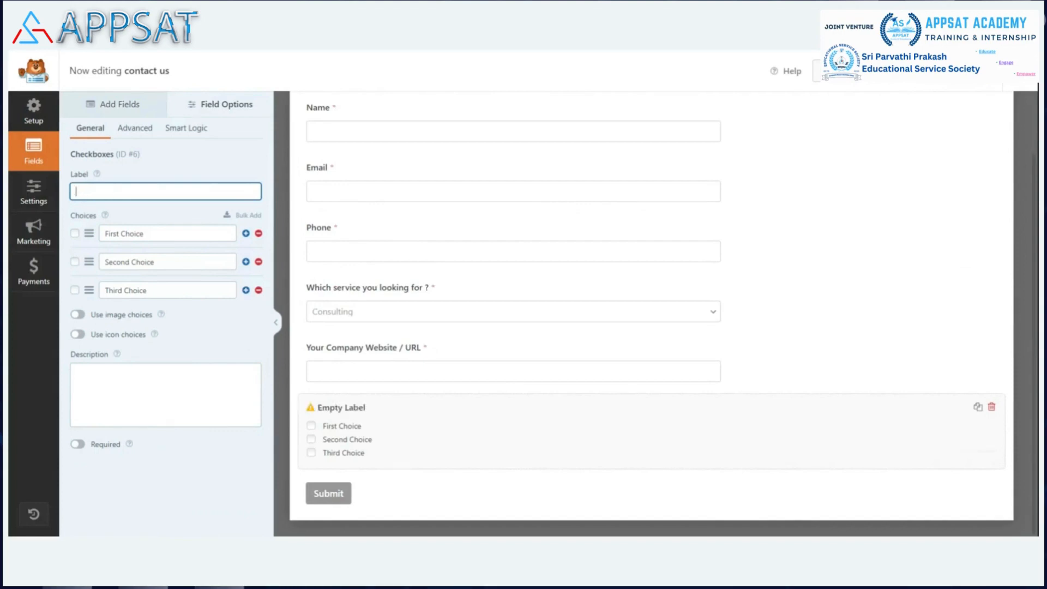
pyautogui.write('I accept')
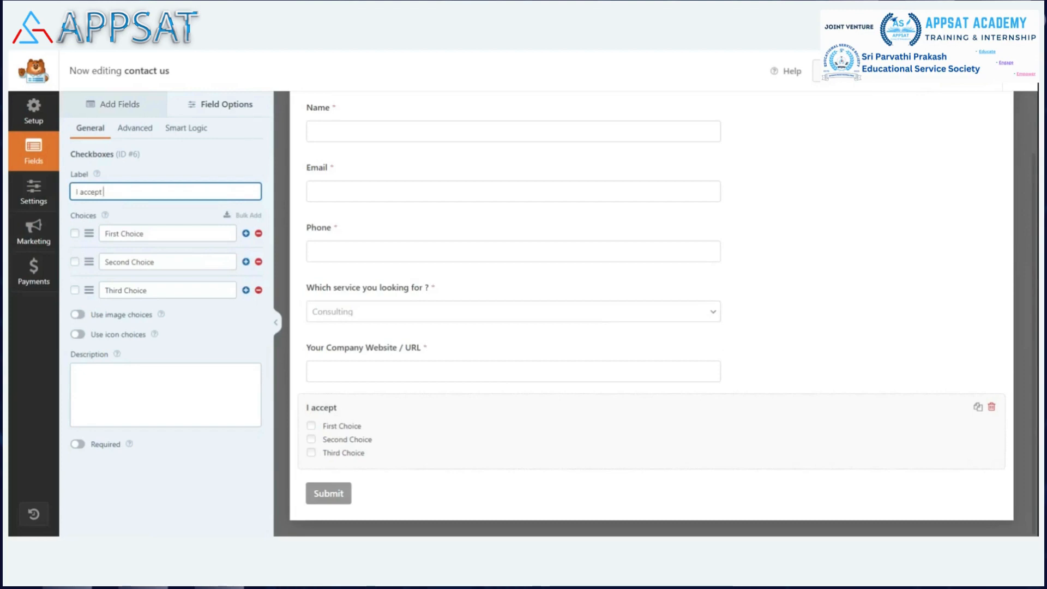
pyautogui.write(' the ')
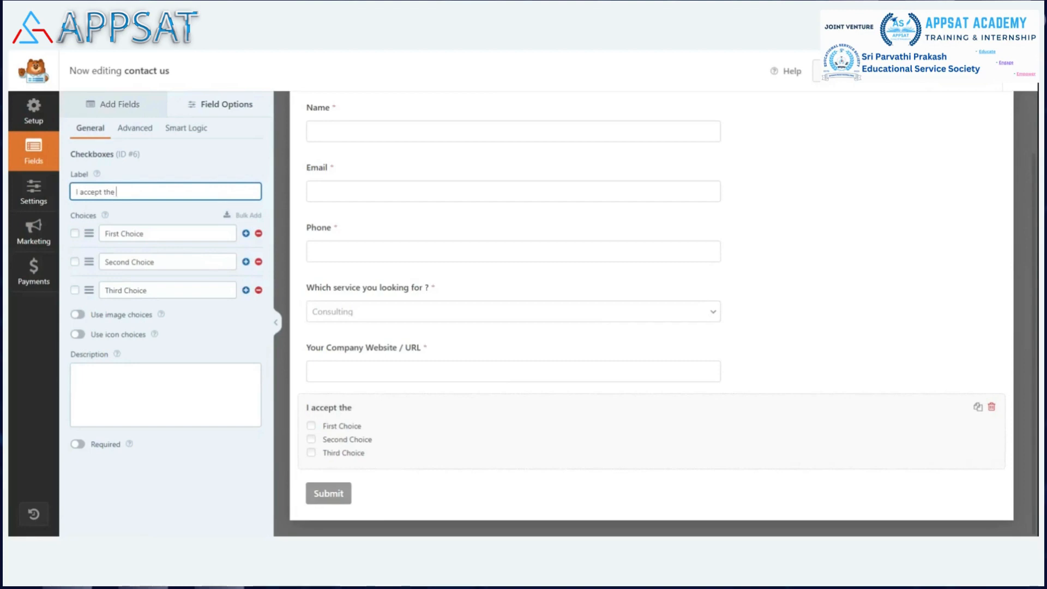
pyautogui.write('terms & Ser')
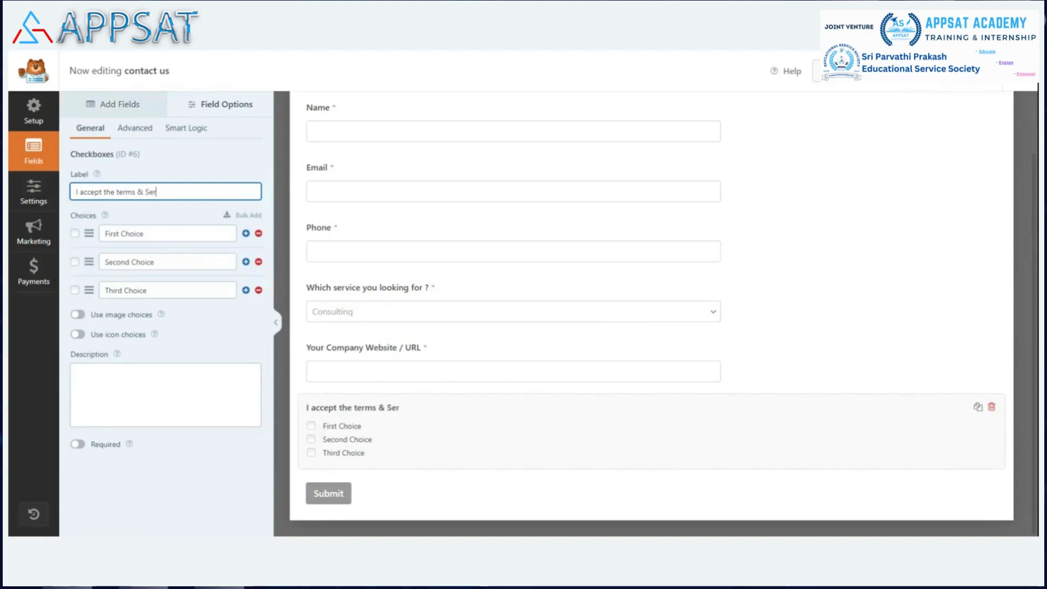
pyautogui.write('vice of APPSAT')
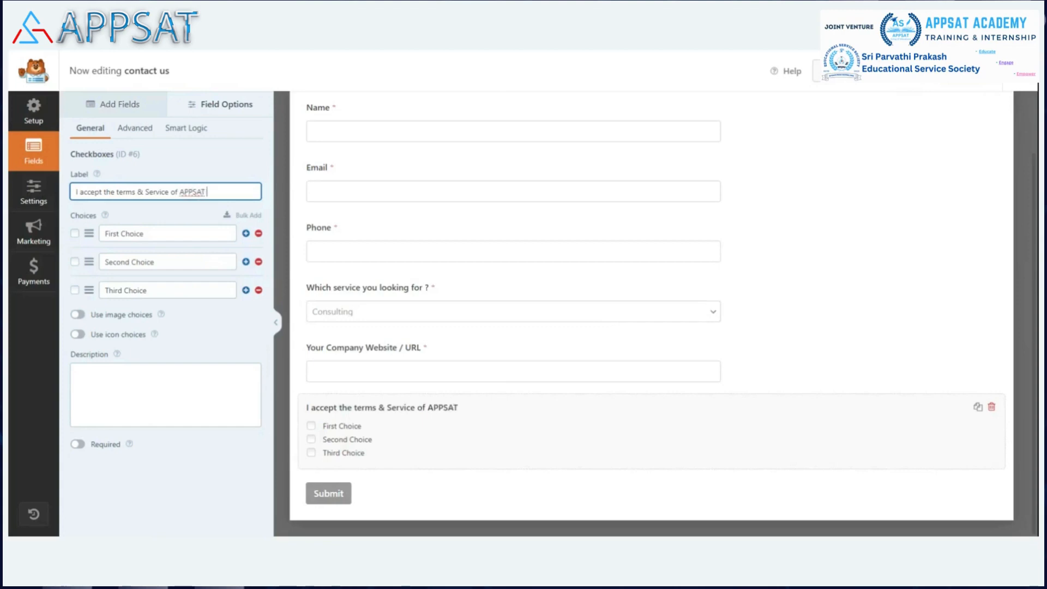
# Step: Reduce the checkboxes field to a single choice named "Yes" that is selected by default
pyautogui.click(75, 233)
pyautogui.click(158, 234)
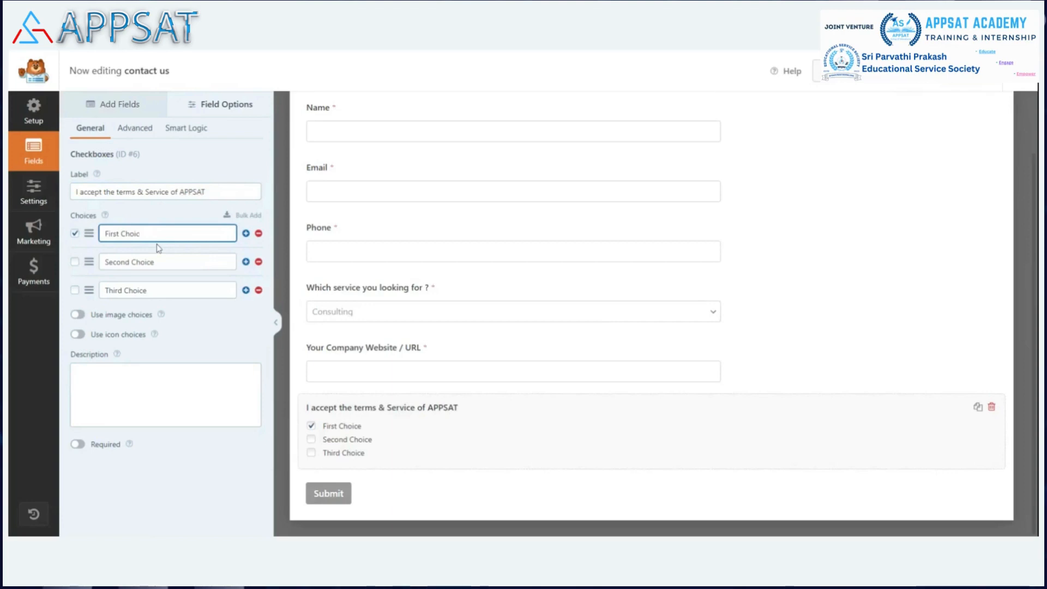
pyautogui.press('BackSpace')
pyautogui.press('BackSpace')
pyautogui.press('BackSpace')
pyautogui.press('BackSpace')
pyautogui.press('BackSpace')
pyautogui.press('BackSpace')
pyautogui.press('BackSpace')
pyautogui.press('BackSpace')
pyautogui.press('BackSpace')
pyautogui.press('BackSpace')
pyautogui.press('BackSpace')
pyautogui.press('BackSpace')
pyautogui.write('Yes')
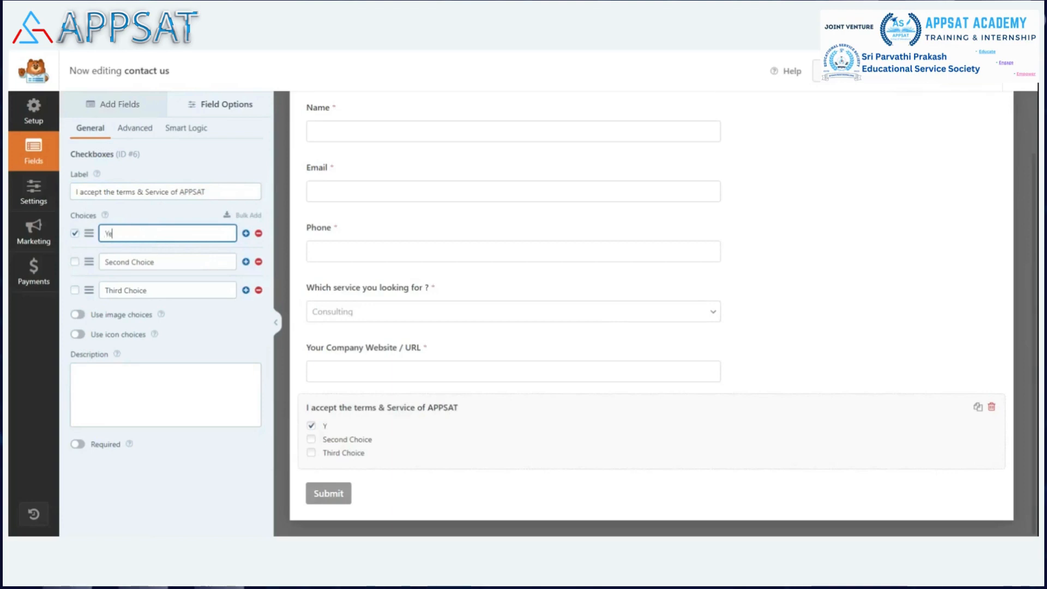
pyautogui.click(258, 261)
pyautogui.click(258, 262)
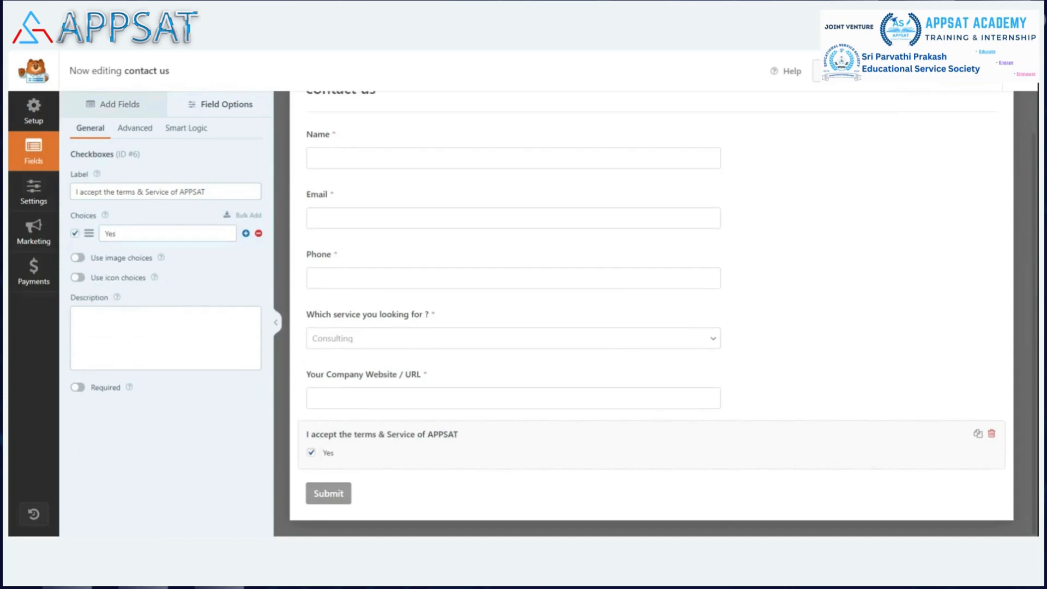
pyautogui.click(170, 315)
pyautogui.write('https:')
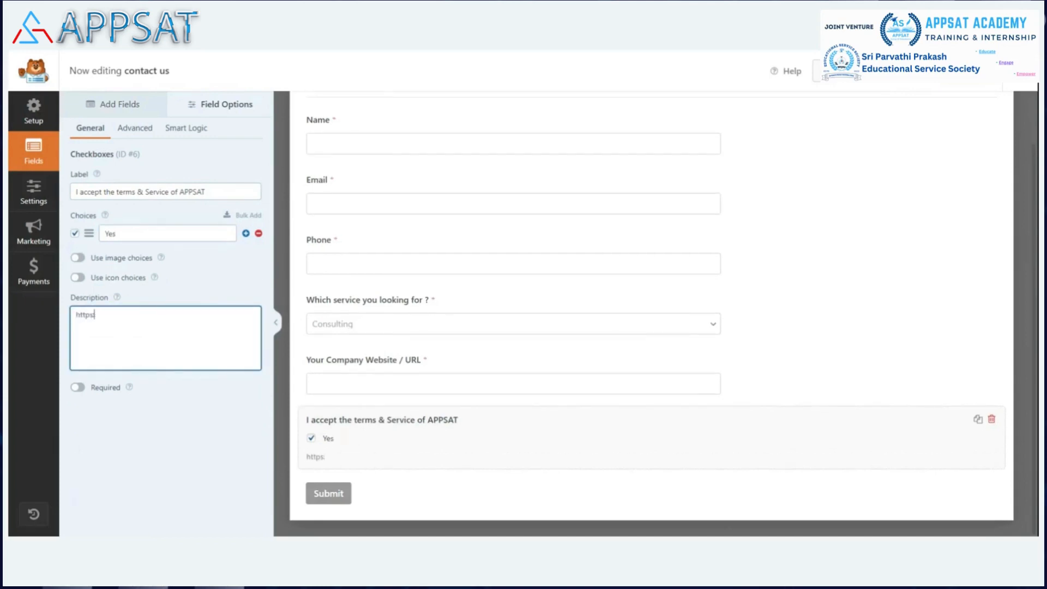
pyautogui.write('//appsat.in/')
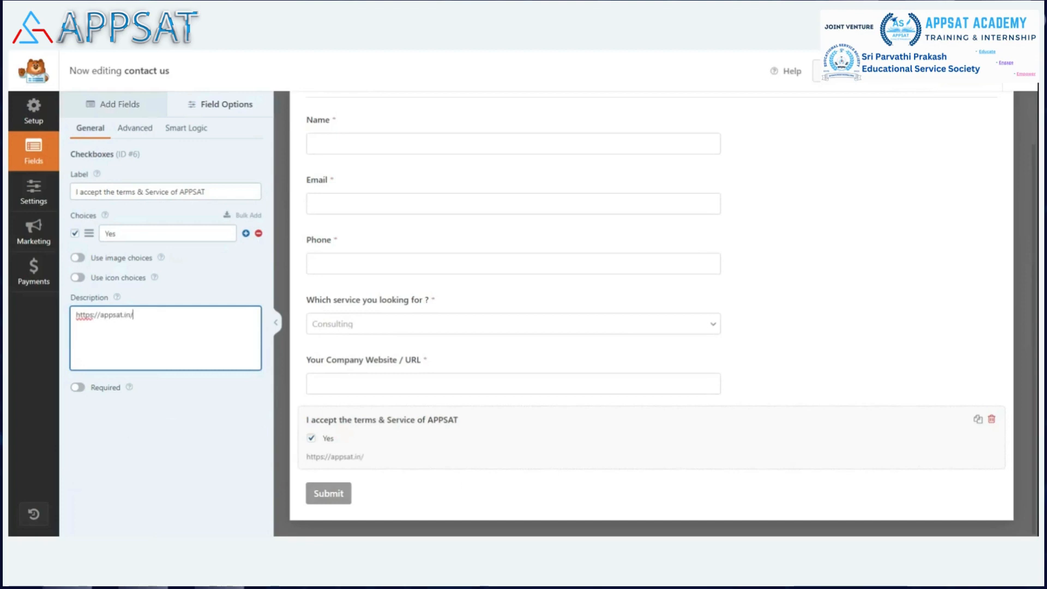
pyautogui.write('terms-and')
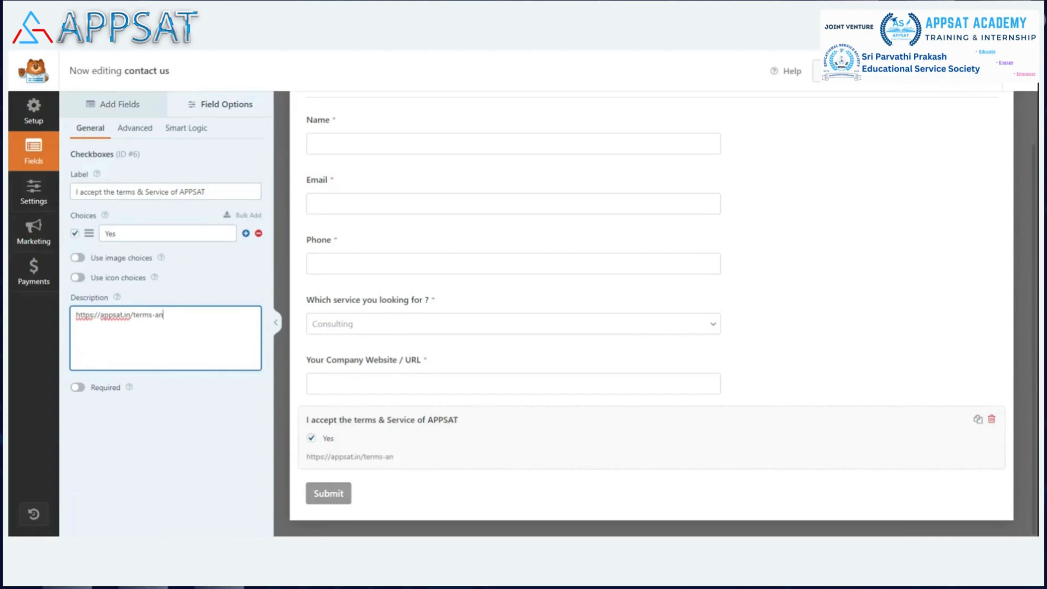
pyautogui.write('_')
pyautogui.press('BackSpace')
pyautogui.write('-usage/')
pyautogui.click(78, 387)
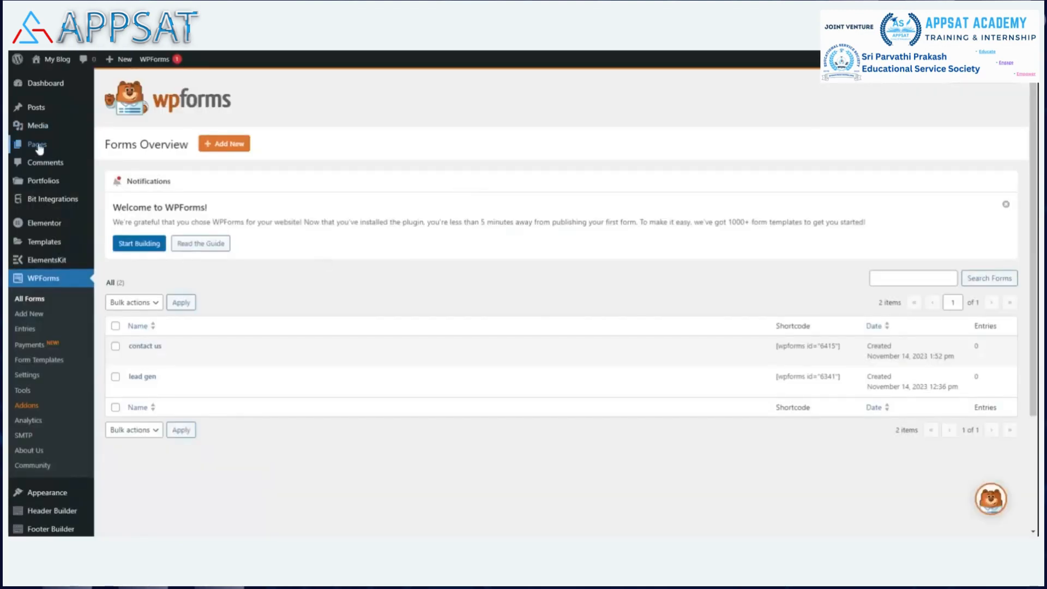
# Step: Create a new WordPress page titled "Contact US - How to"
pyautogui.moveTo(38, 147)
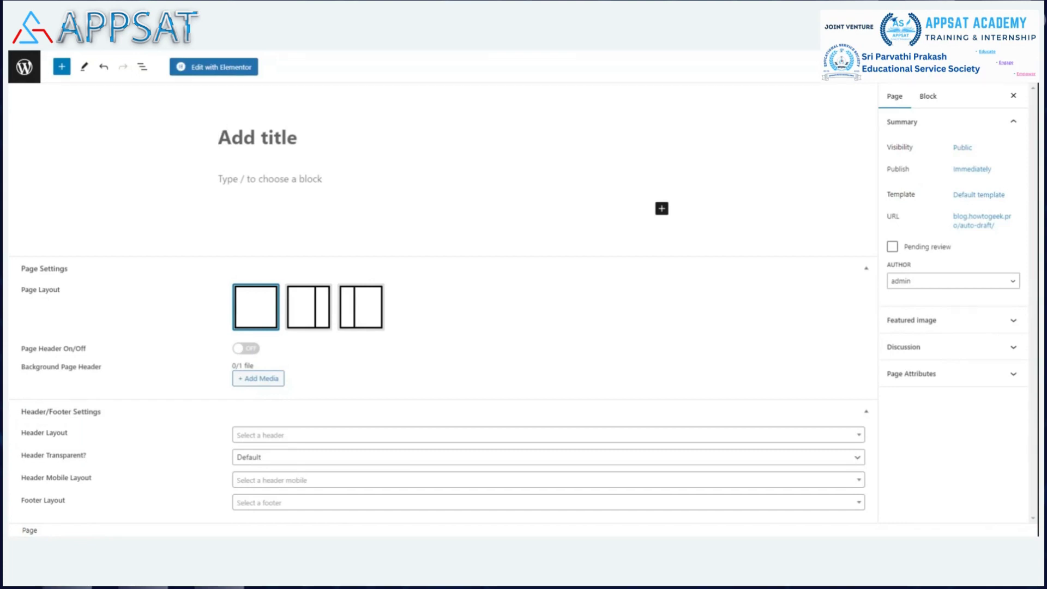
pyautogui.write('C')
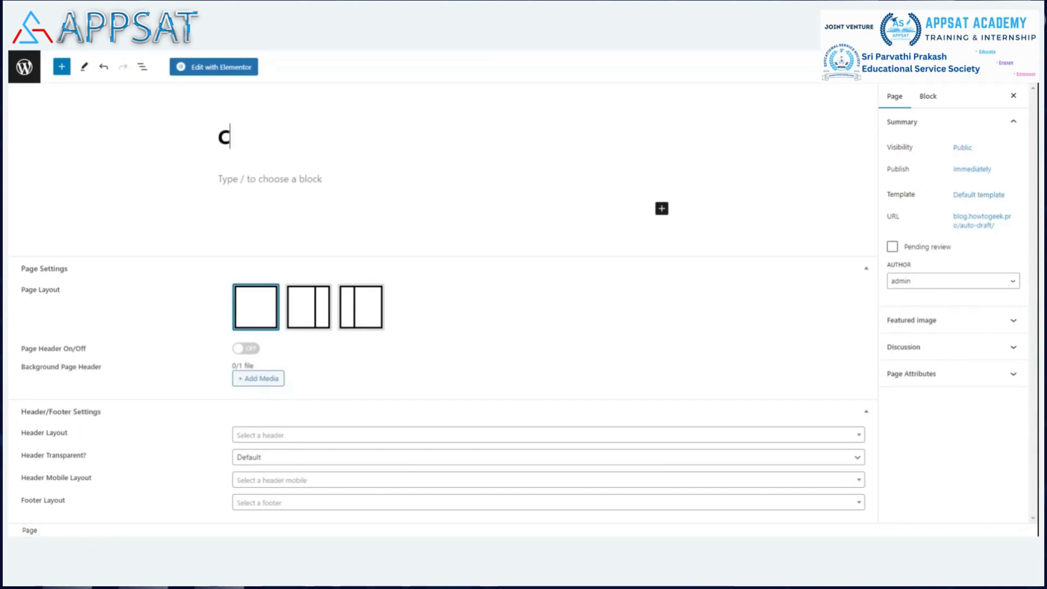
pyautogui.write('ontacr')
pyautogui.press('BackSpace')
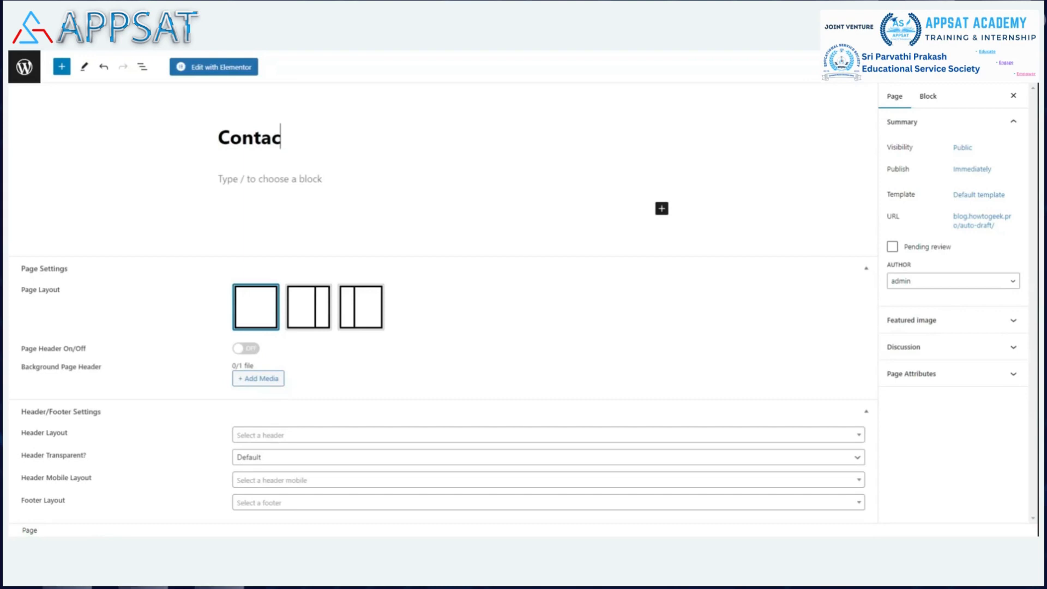
pyautogui.write('t Us')
pyautogui.press('BackSpace')
pyautogui.write('S')
pyautogui.write('- How to')
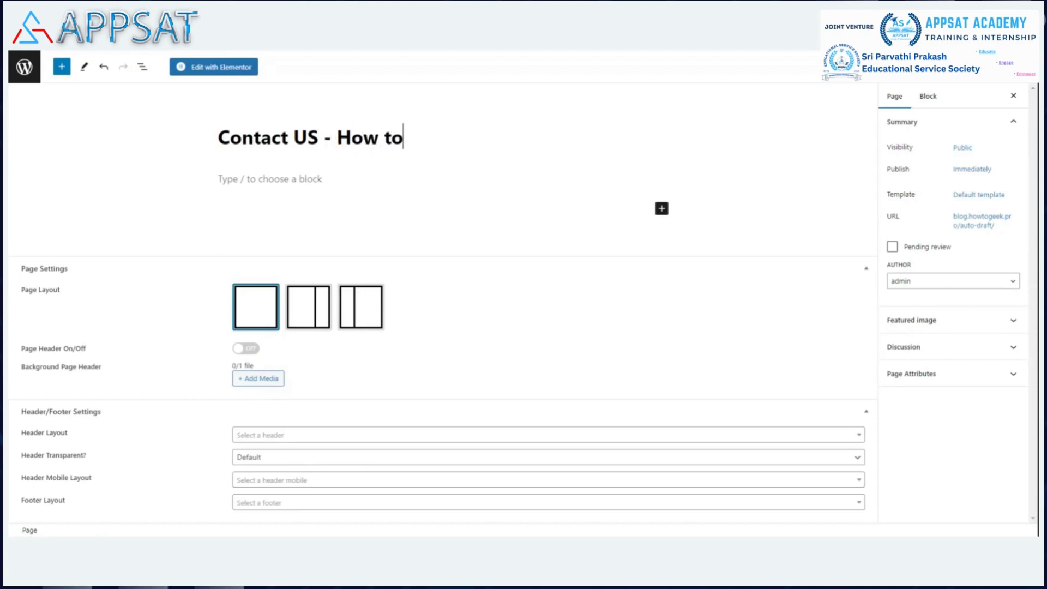
# Step: Set the page's template to Elementor Full Width and publish the page
pyautogui.click(1002, 196)
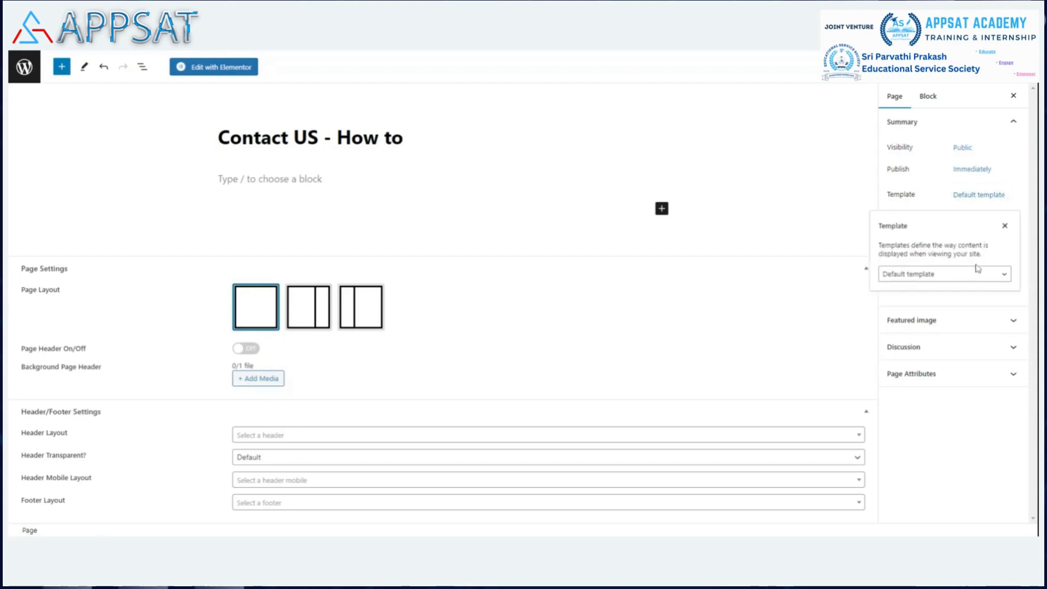
pyautogui.click(980, 313)
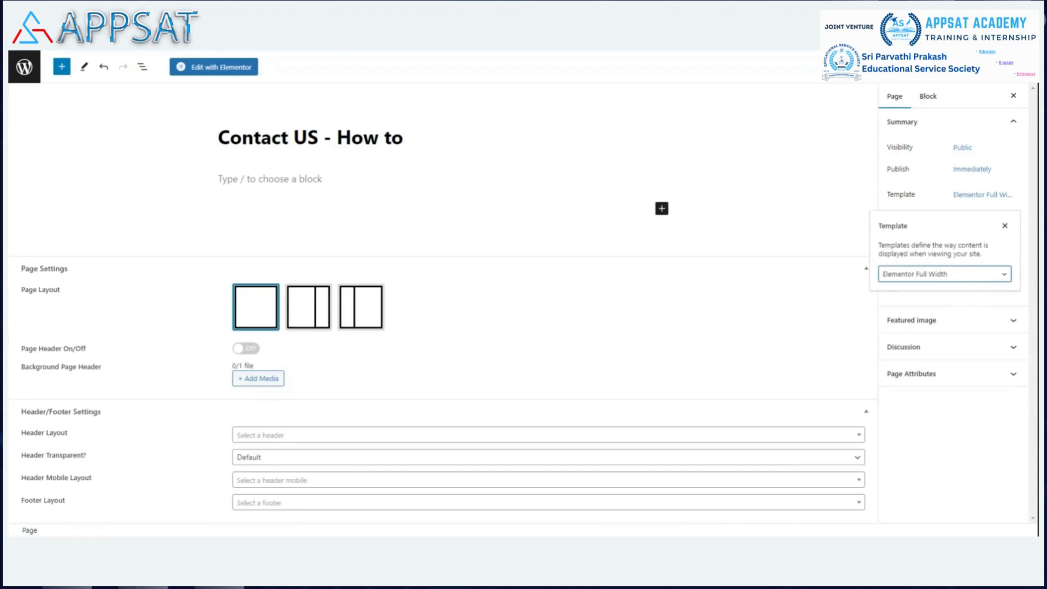
pyautogui.click(955, 66)
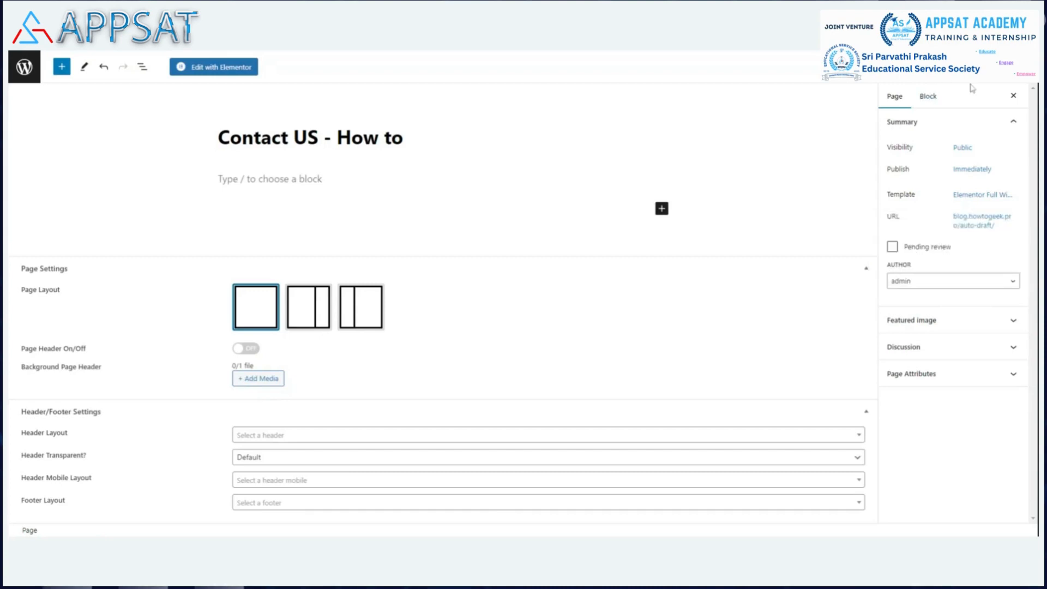
pyautogui.click(957, 67)
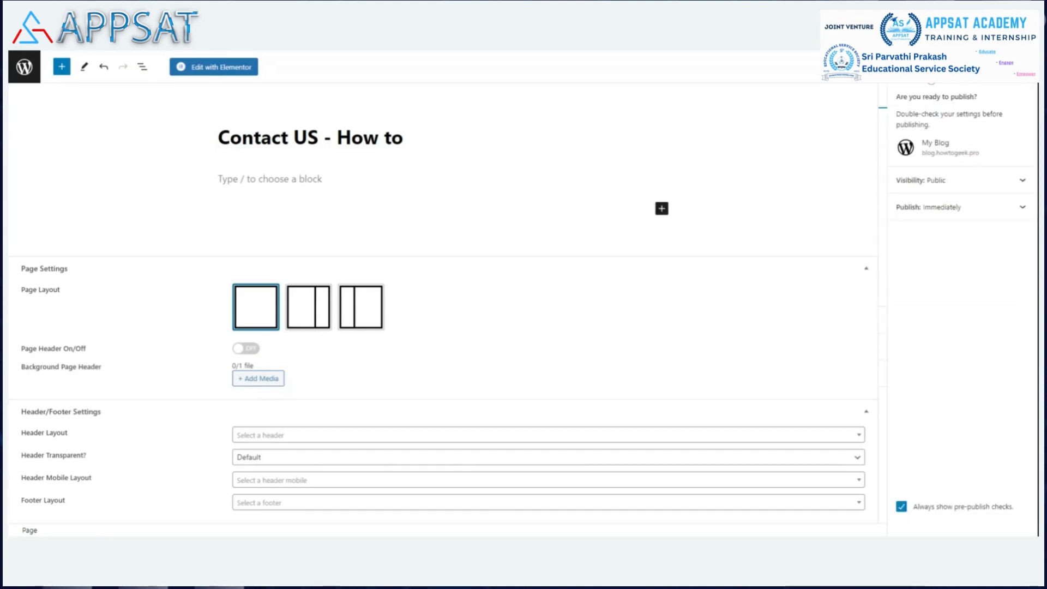
pyautogui.click(921, 66)
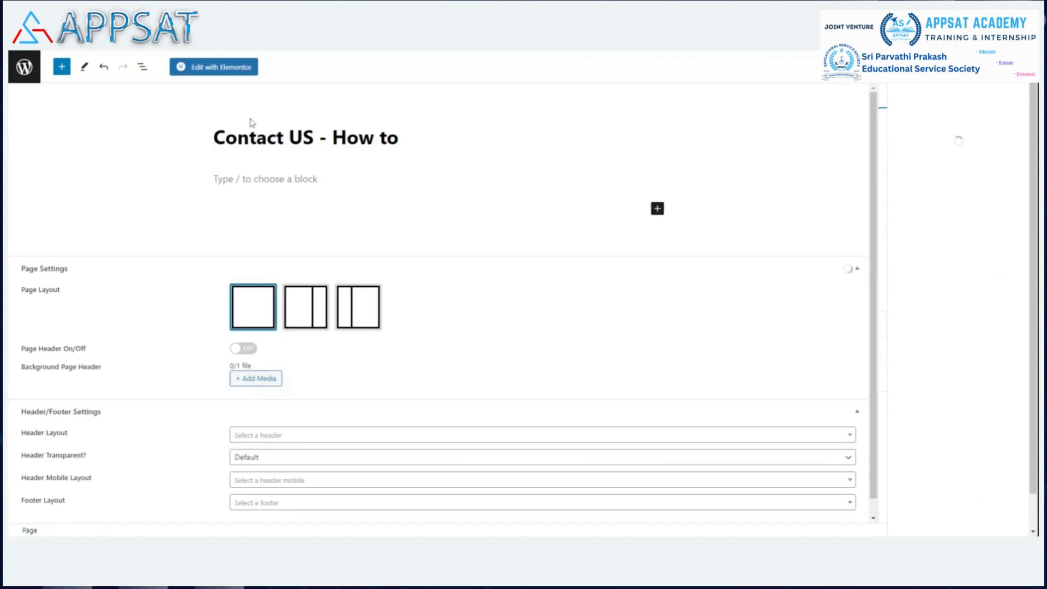
# Step: Open the page in Elementor, search the widgets for "wp" and place the ElementsKit Wp Forms widget on the page
pyautogui.click(215, 69)
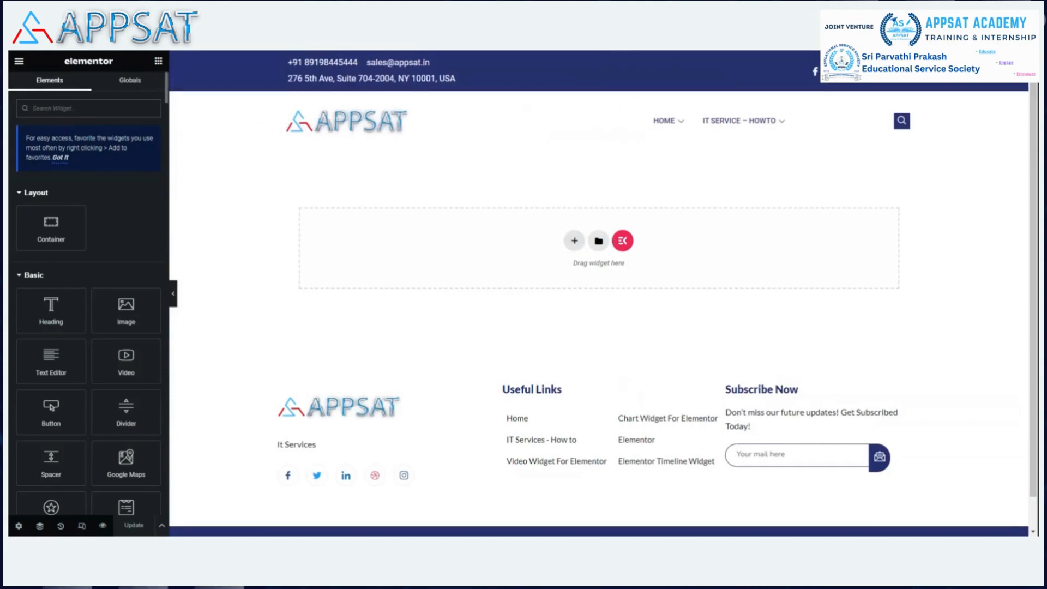
pyautogui.write('wp')
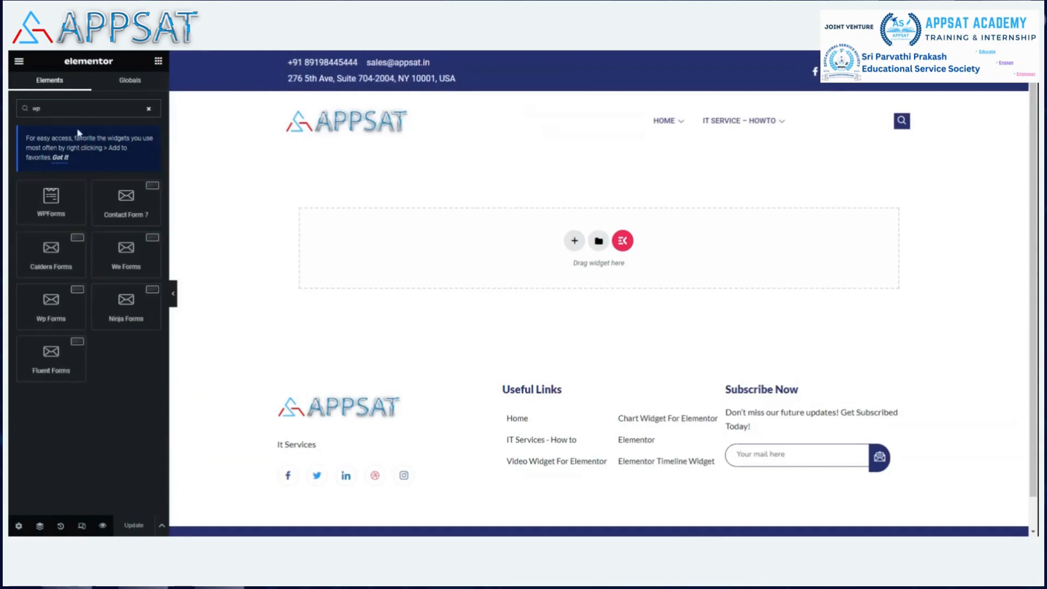
pyautogui.click(59, 307)
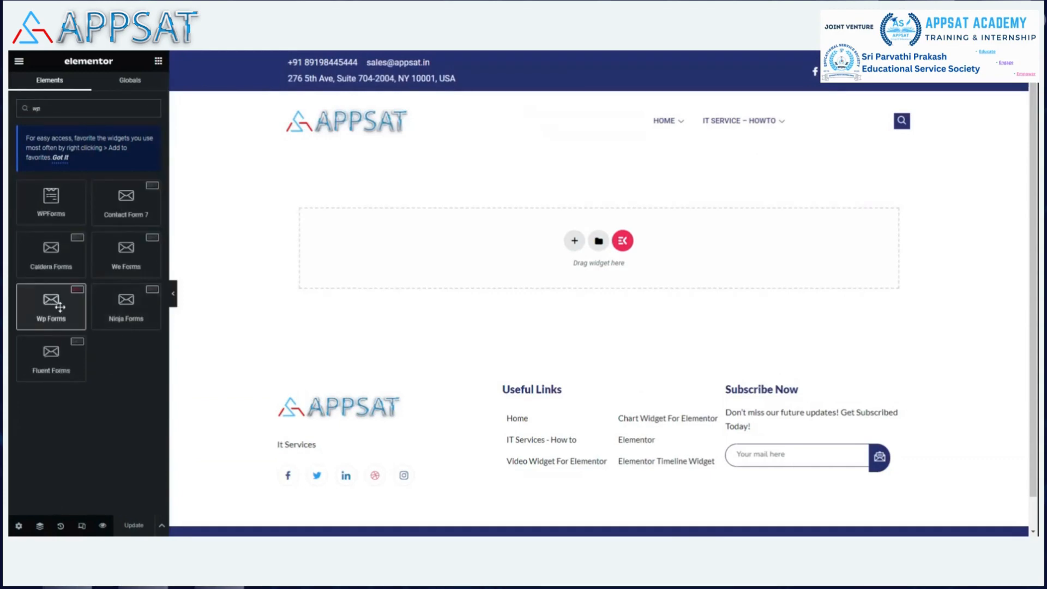
pyautogui.moveTo(59, 307); pyautogui.dragTo(595, 249)
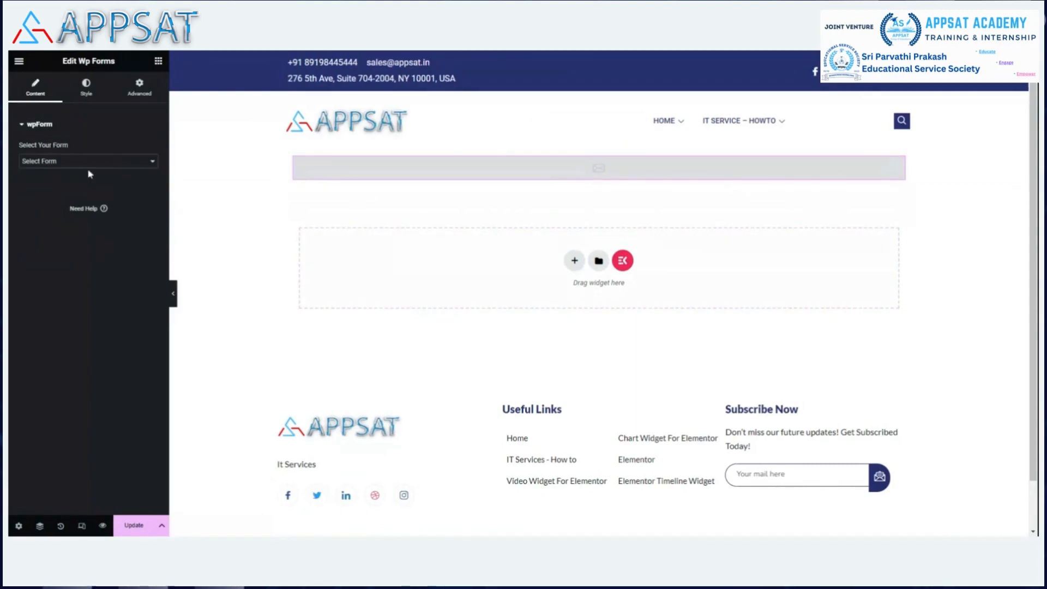
# Step: Choose the "contact us" form for the Wp Forms widget and update the page
pyautogui.click(71, 188)
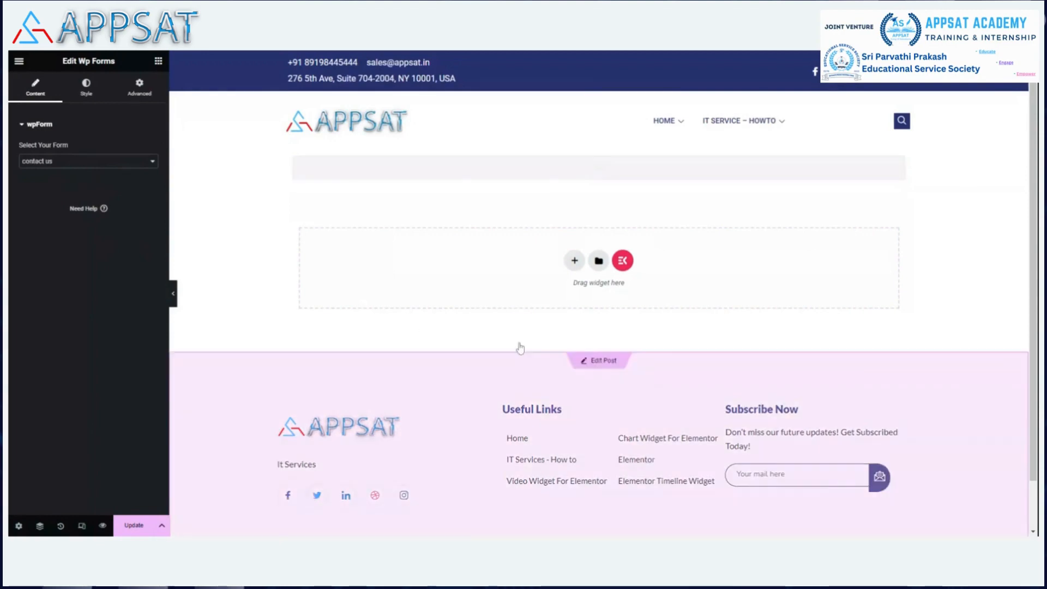
pyautogui.click(134, 526)
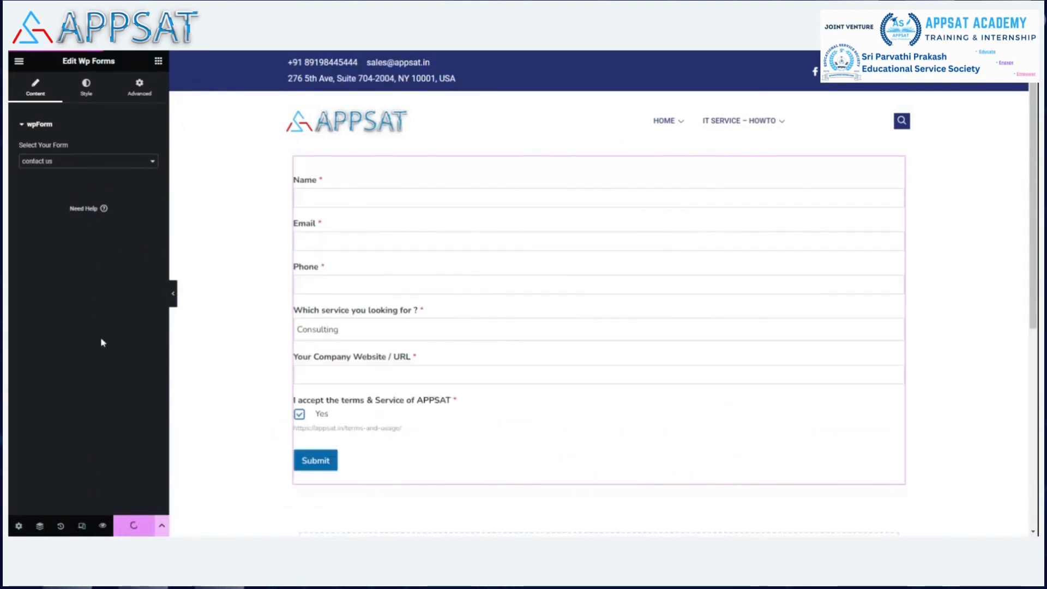
pyautogui.scroll(-5, 881, 280)
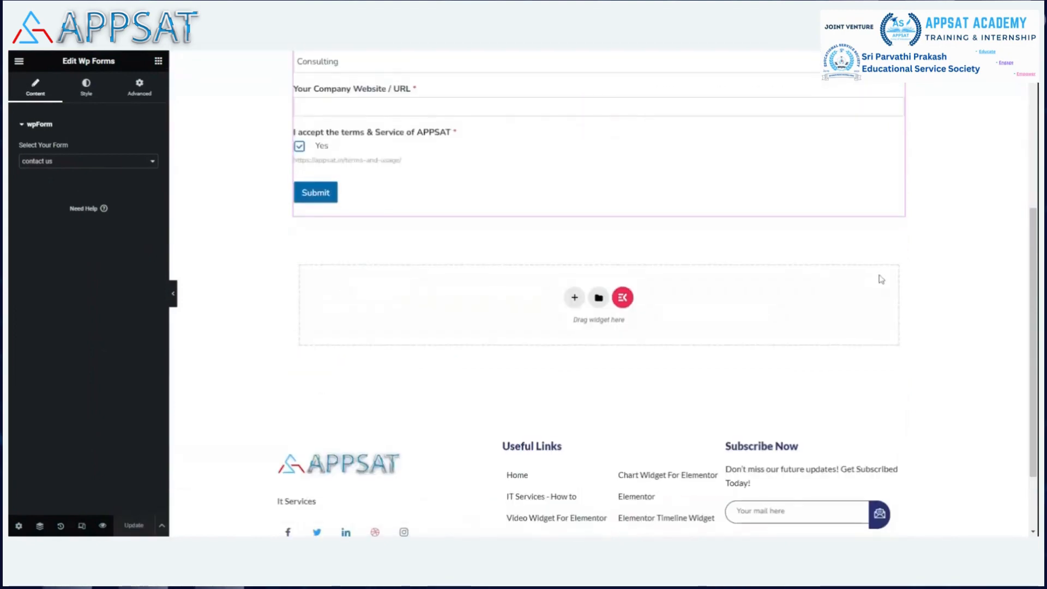
pyautogui.scroll(5, 876, 271)
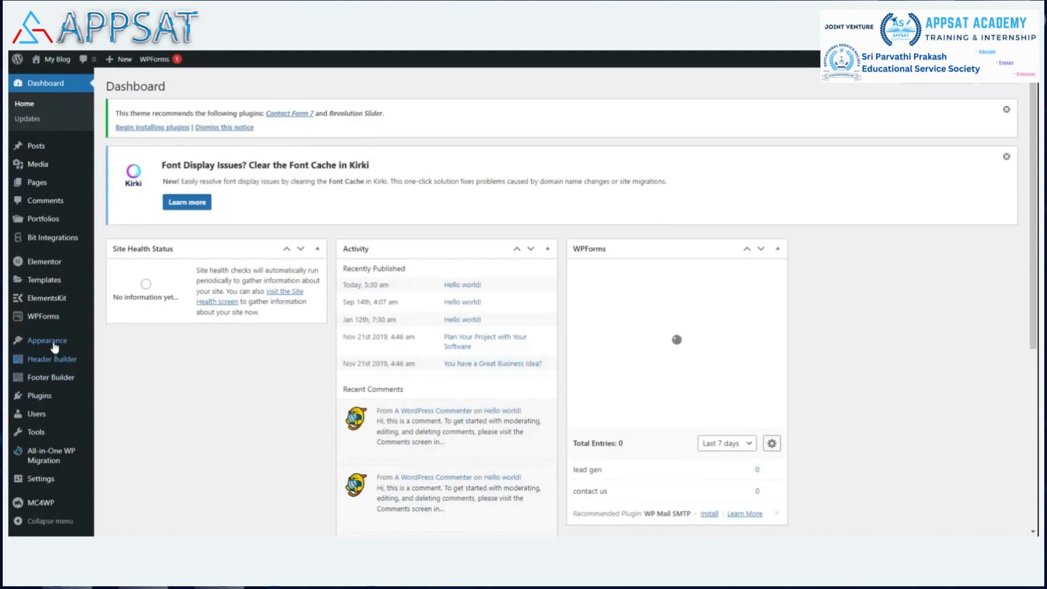
# Step: Add the "Contact US – How to" page to the Main Menu and save the menu
pyautogui.moveTo(55, 344)
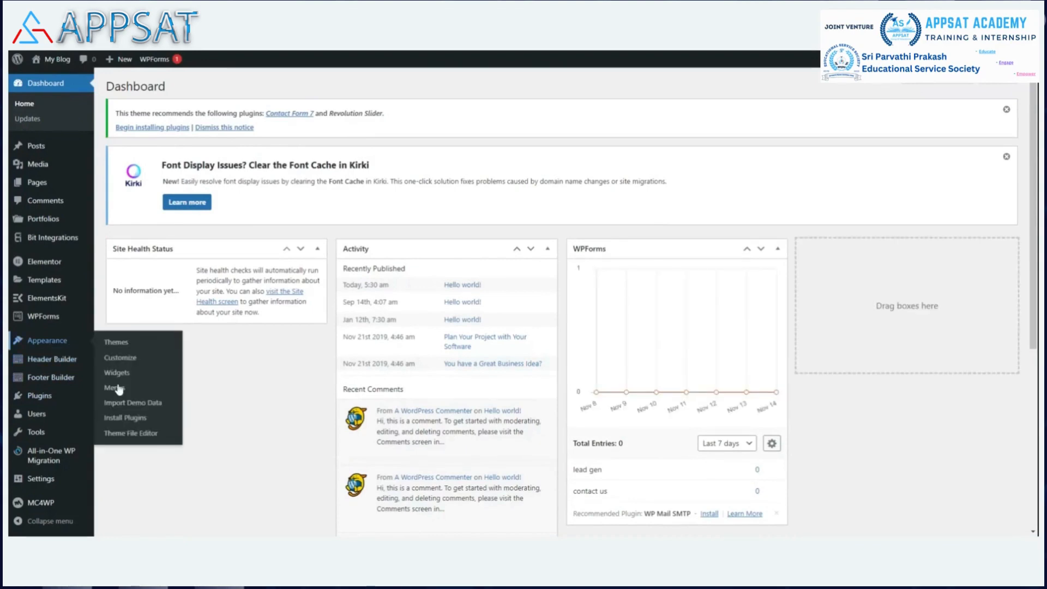
pyautogui.click(136, 389)
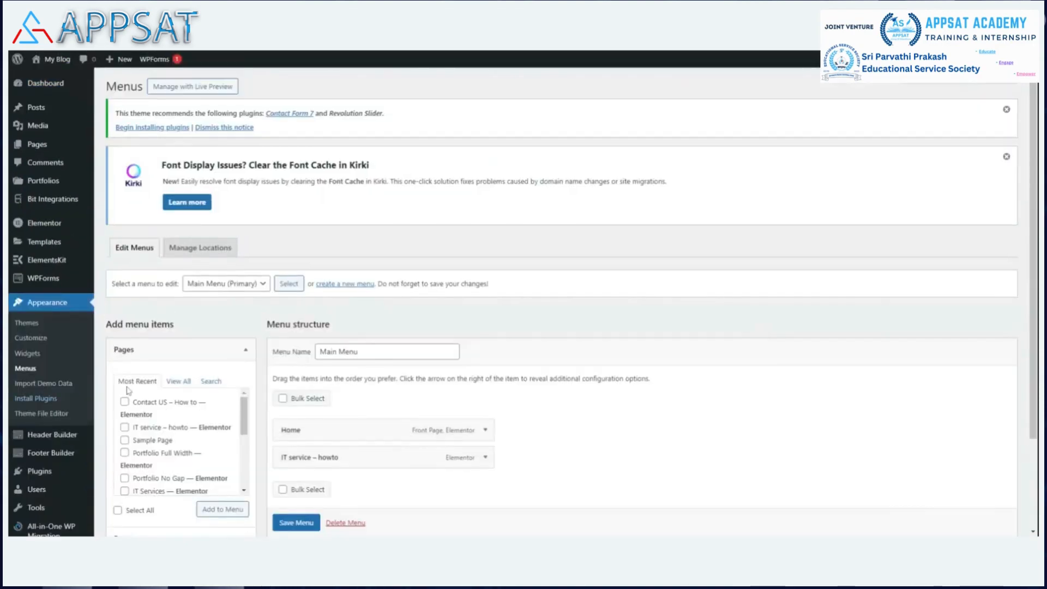
pyautogui.click(125, 401)
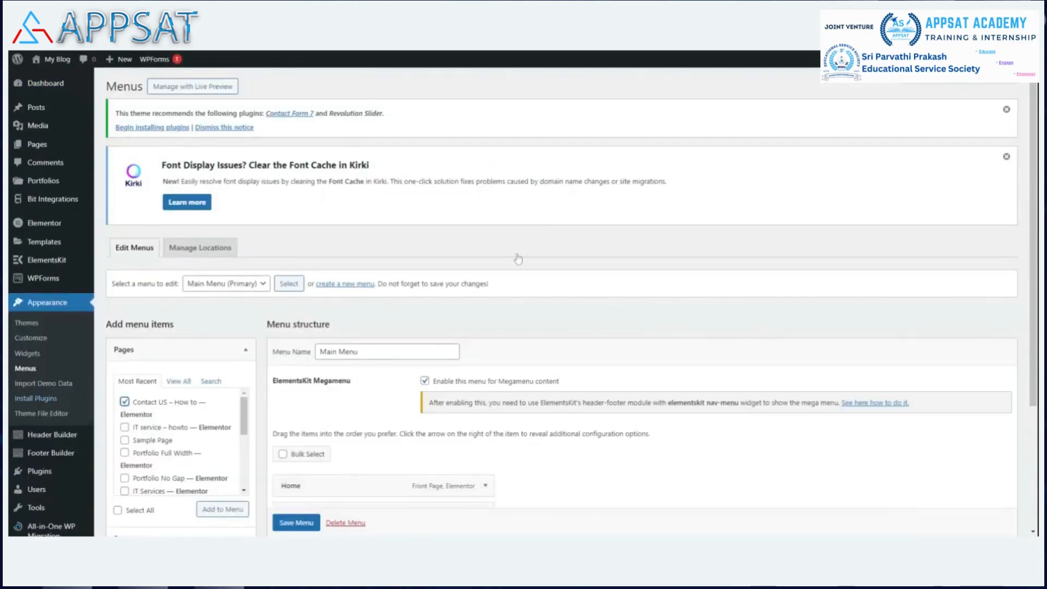
pyautogui.scroll(-3, 546, 221)
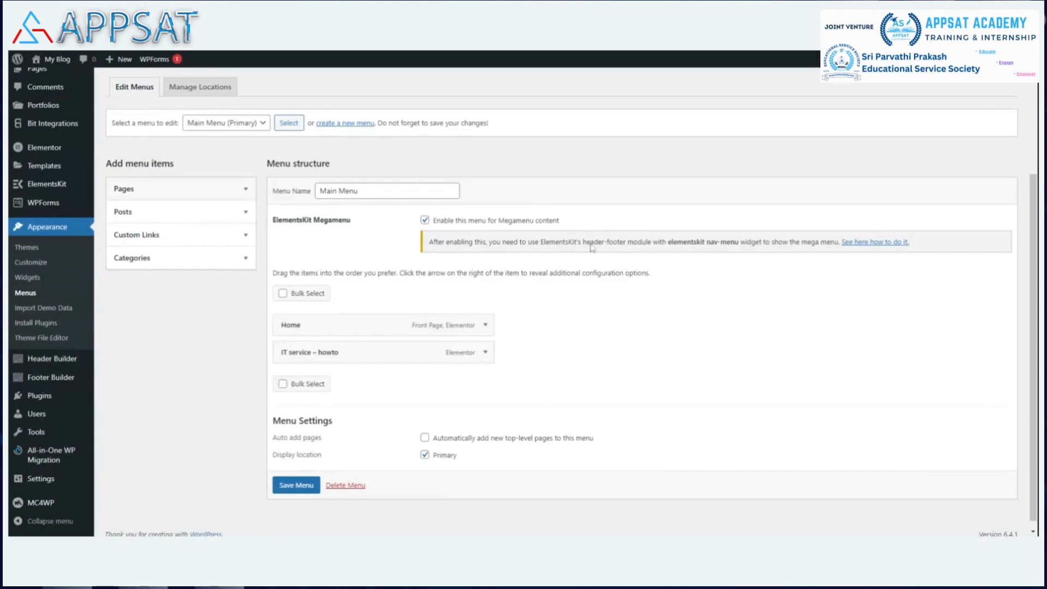
pyautogui.click(246, 189)
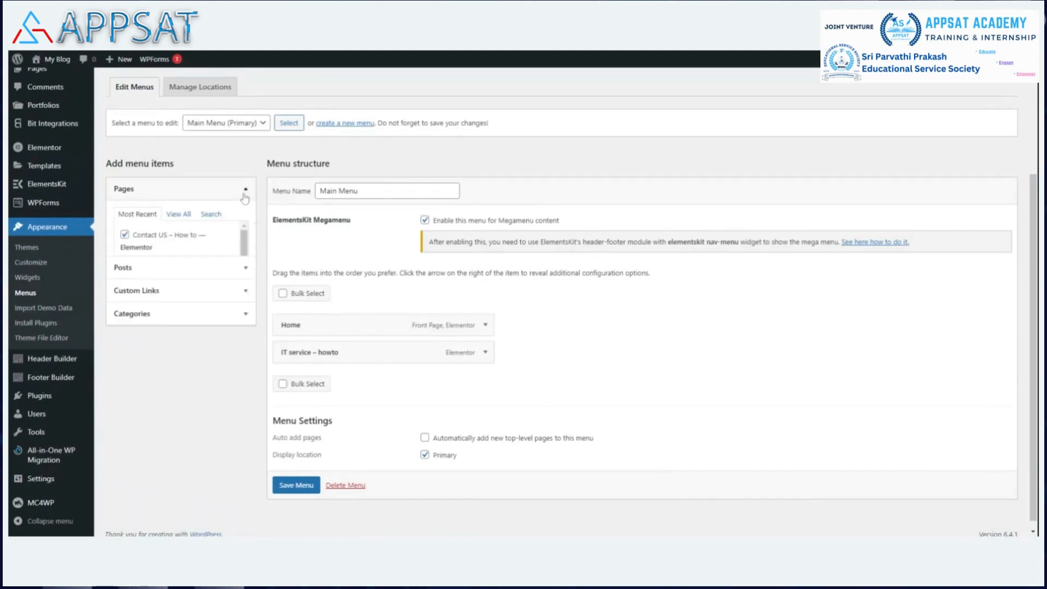
pyautogui.click(125, 241)
pyautogui.click(222, 348)
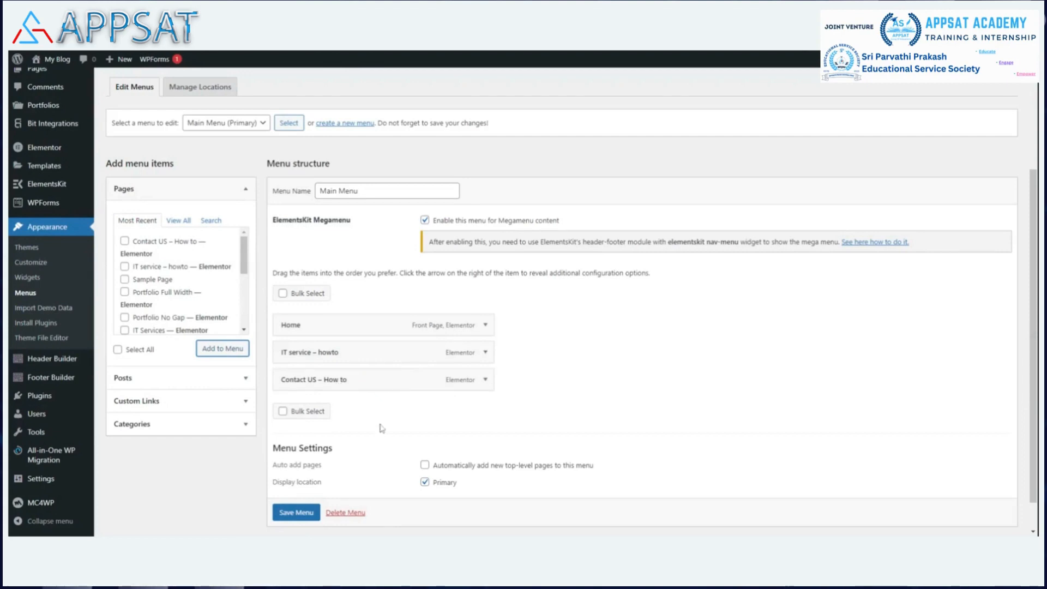
pyautogui.click(296, 512)
pyautogui.scroll(-1, 297, 516)
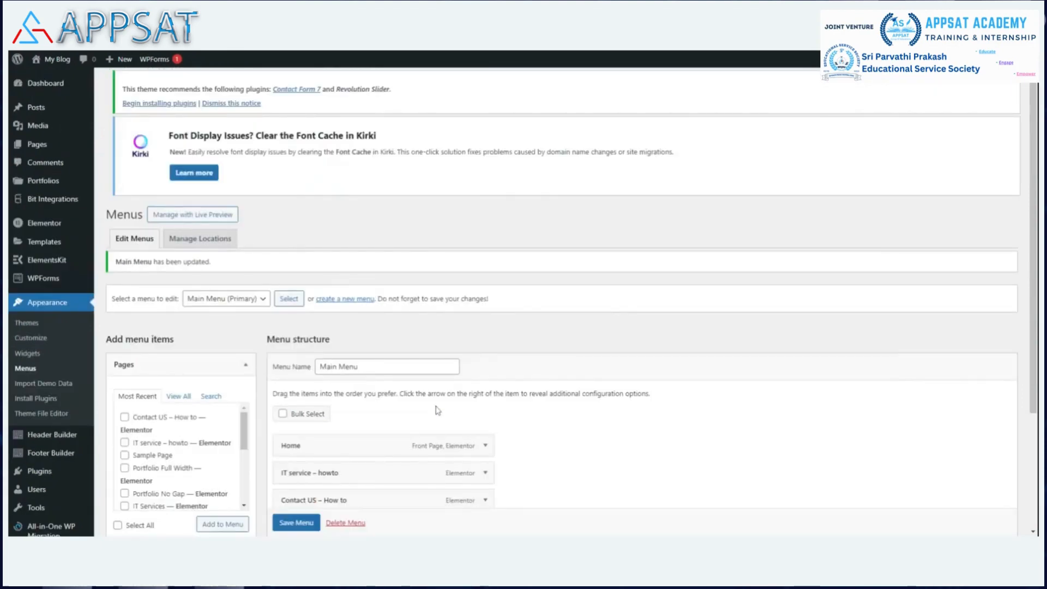
pyautogui.scroll(-3, 360, 374)
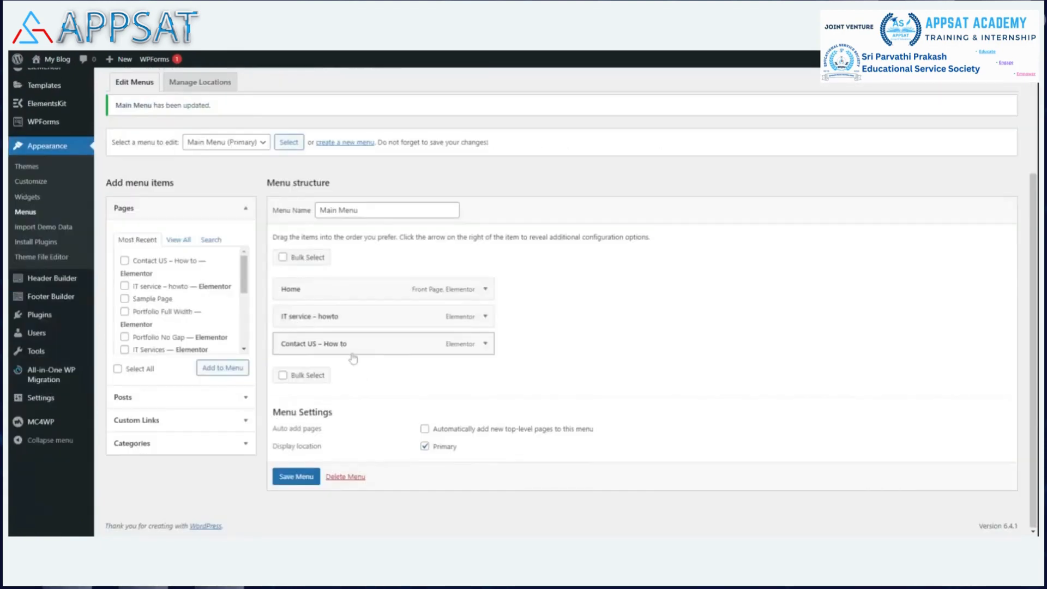
# Step: Check the site's navigation menu on the live home page and open the ElementsKit header template in Elementor
pyautogui.moveTo(42, 64)
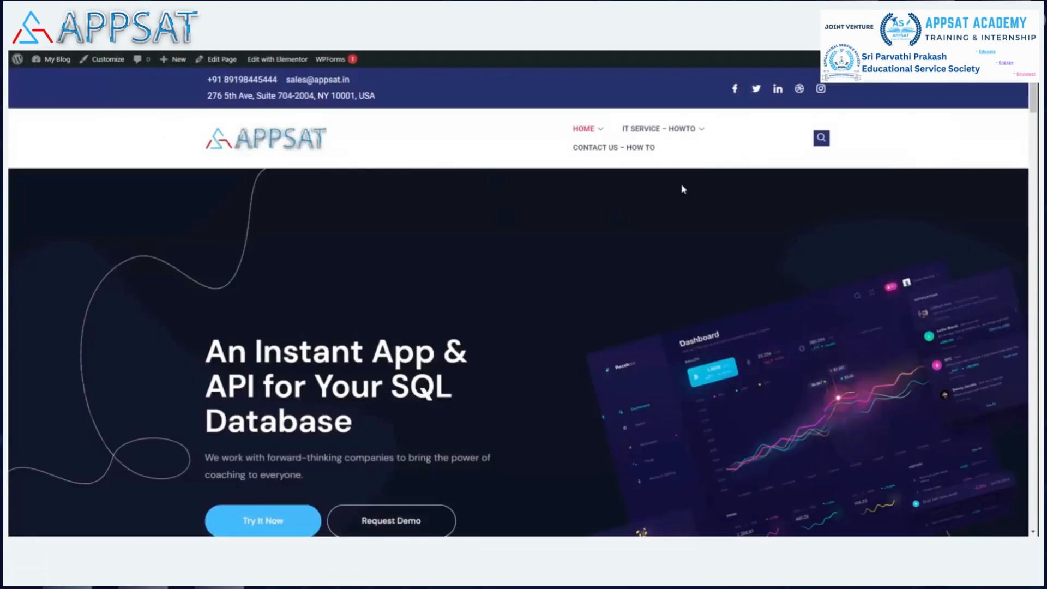
pyautogui.moveTo(693, 145)
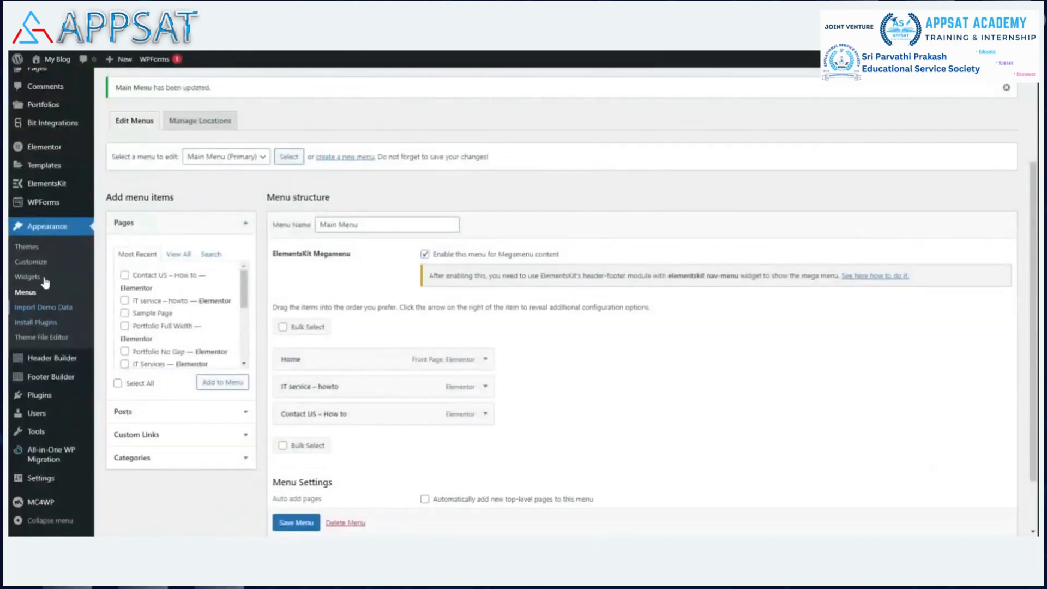
pyautogui.moveTo(57, 186)
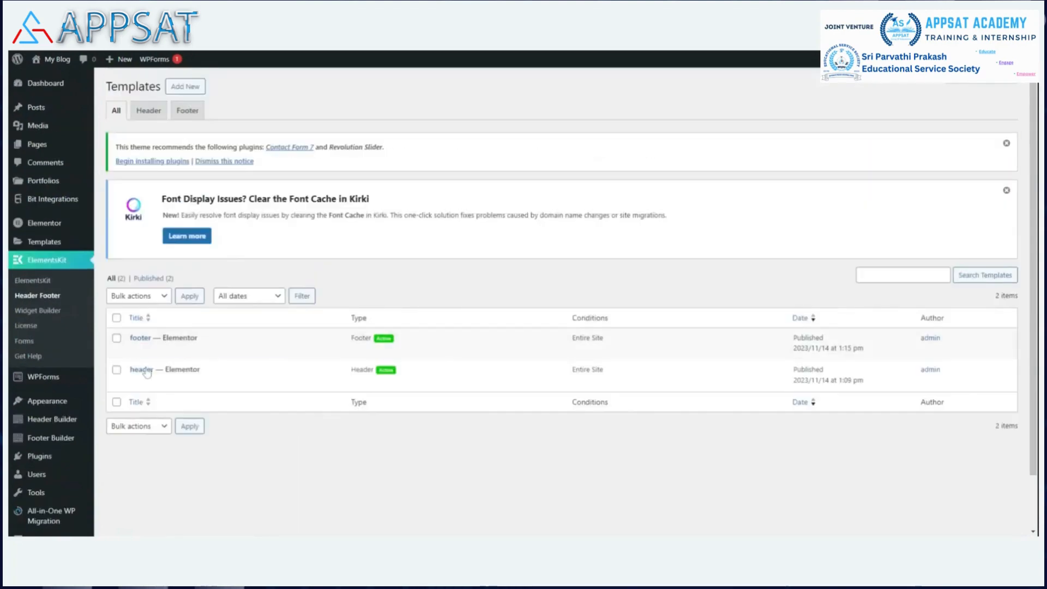
pyautogui.moveTo(141, 380)
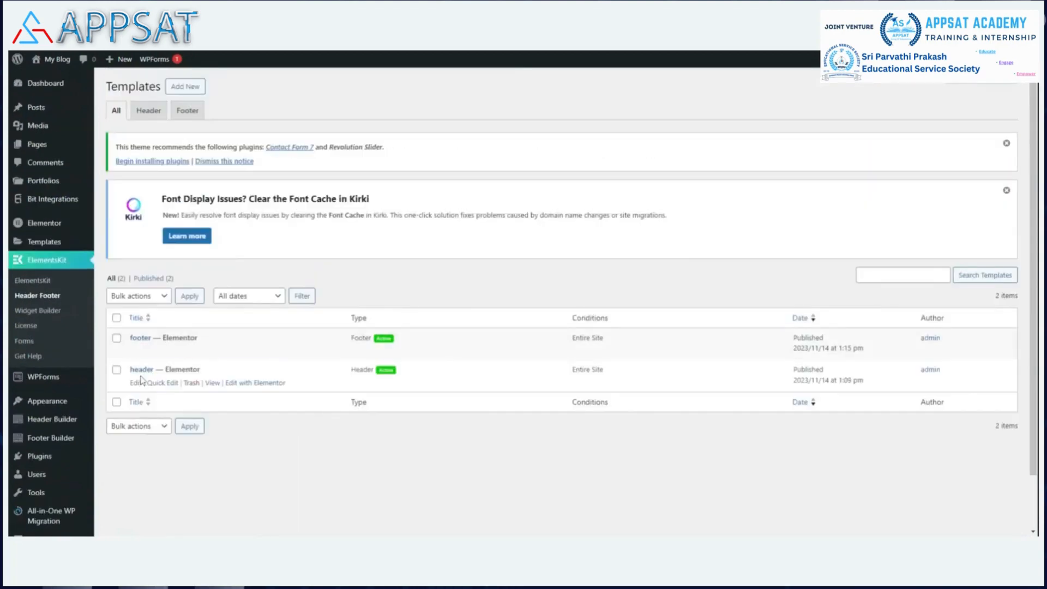
pyautogui.click(260, 383)
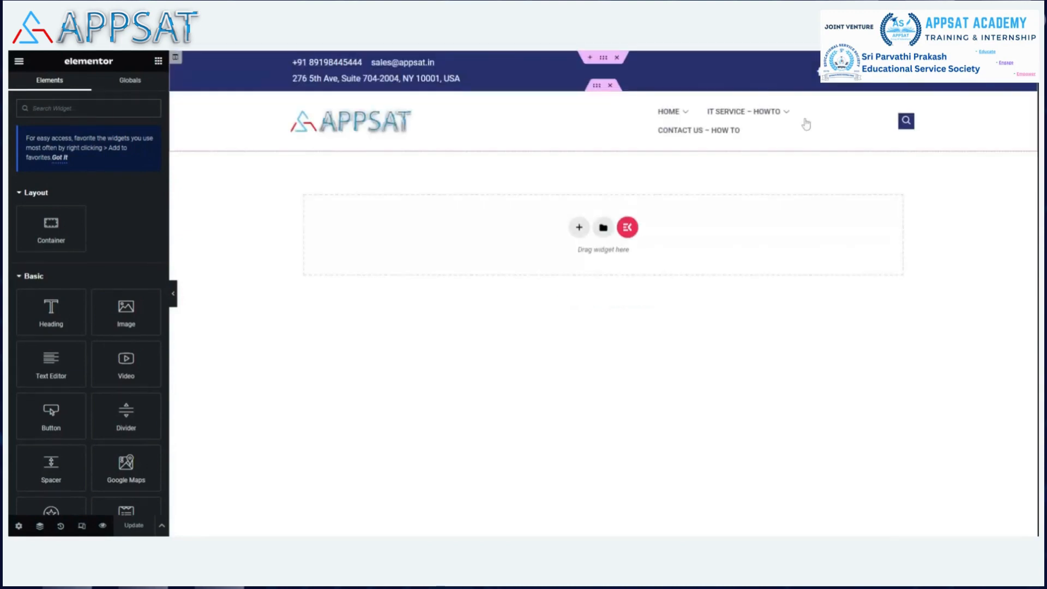
# Step: Widen the header's nav menu widget so its three items fit on one line, and update the header template
pyautogui.moveTo(816, 128)
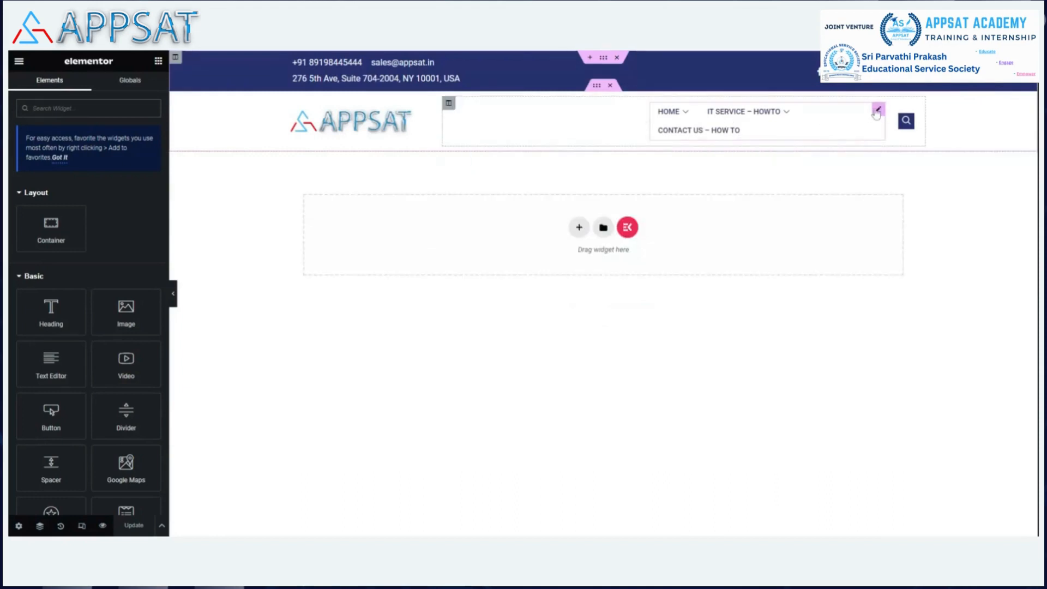
pyautogui.click(877, 110)
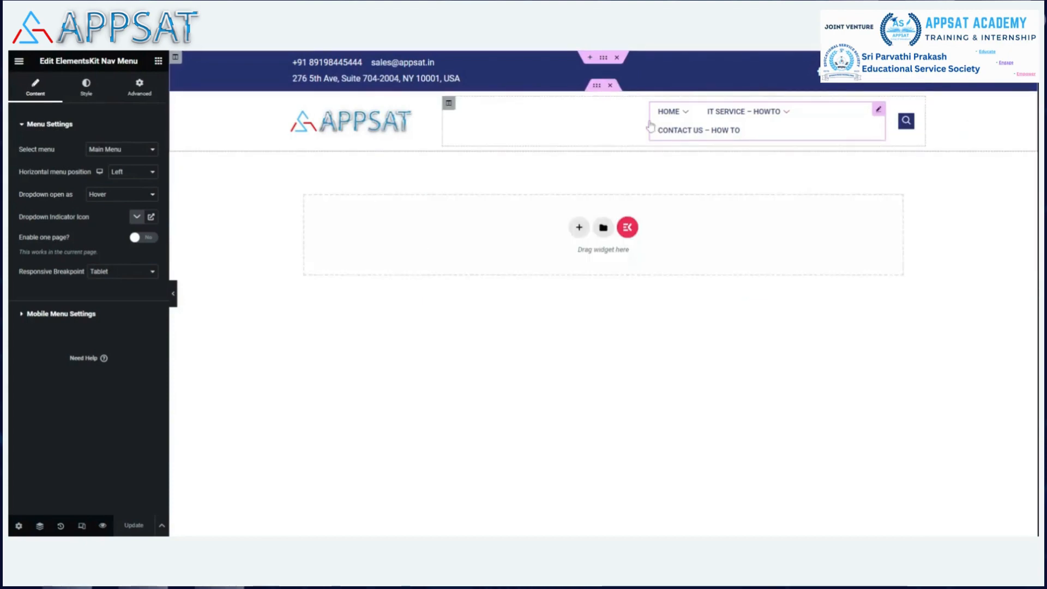
pyautogui.moveTo(649, 121); pyautogui.dragTo(599, 125)
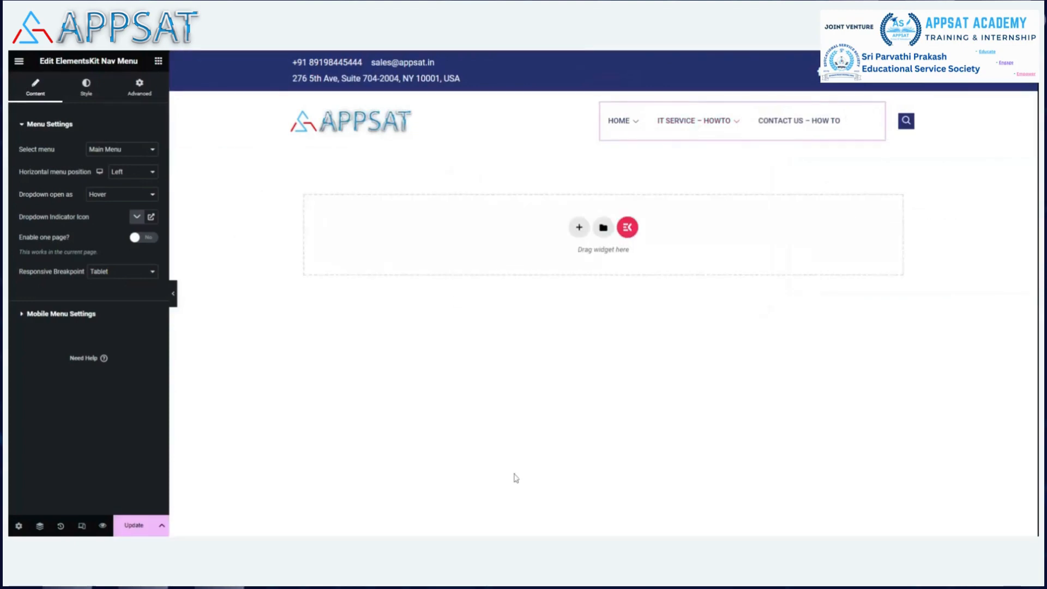
pyautogui.click(136, 524)
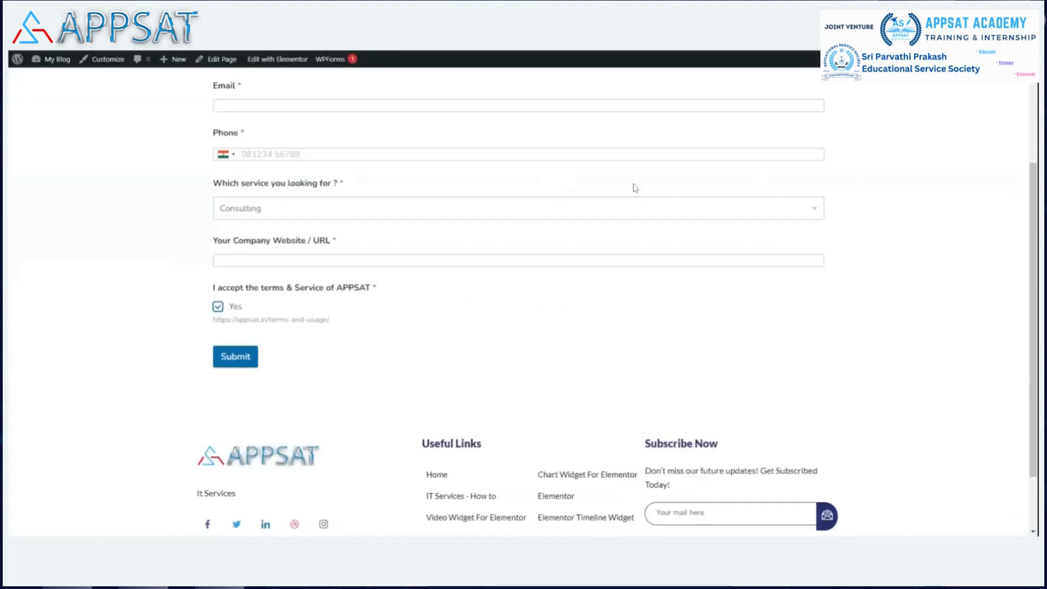
# Step: Examine the form on the live "Contact US – How to" page, including its service dropdown
pyautogui.scroll(3, 631, 177)
pyautogui.scroll(-2, 630, 178)
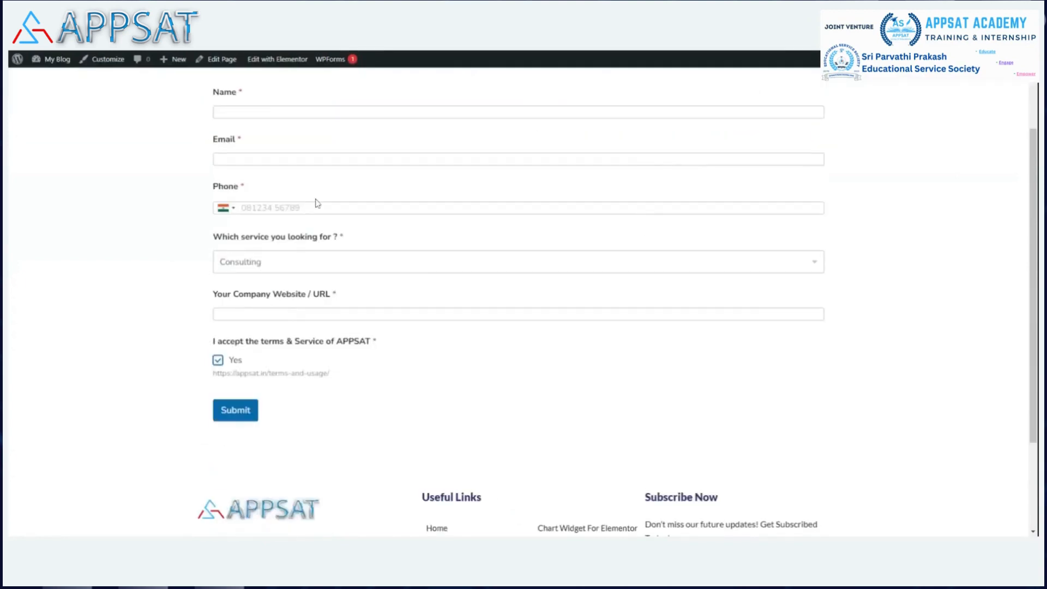
pyautogui.click(360, 263)
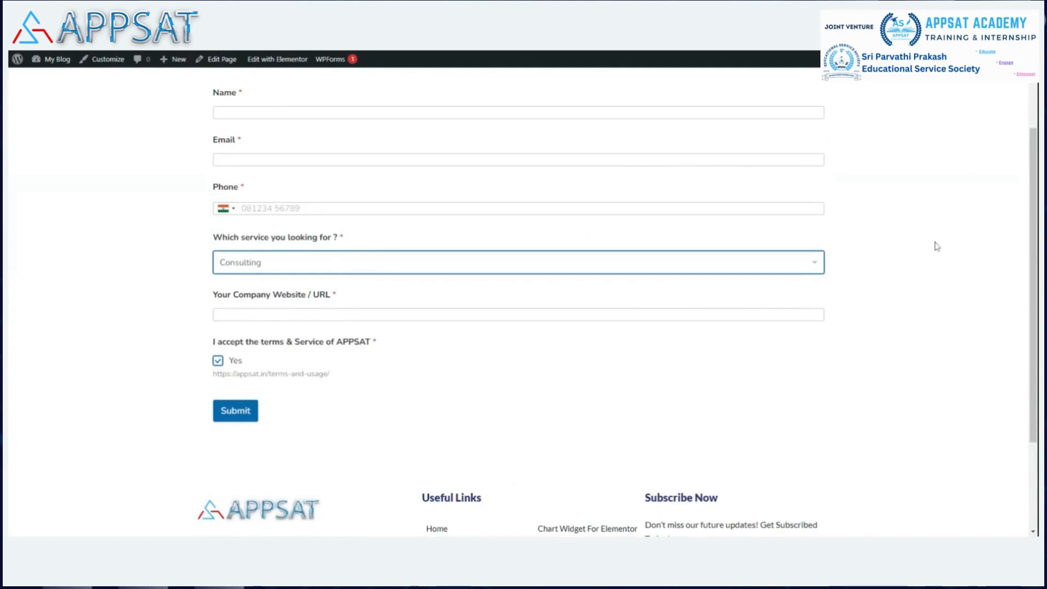
pyautogui.scroll(2, 936, 245)
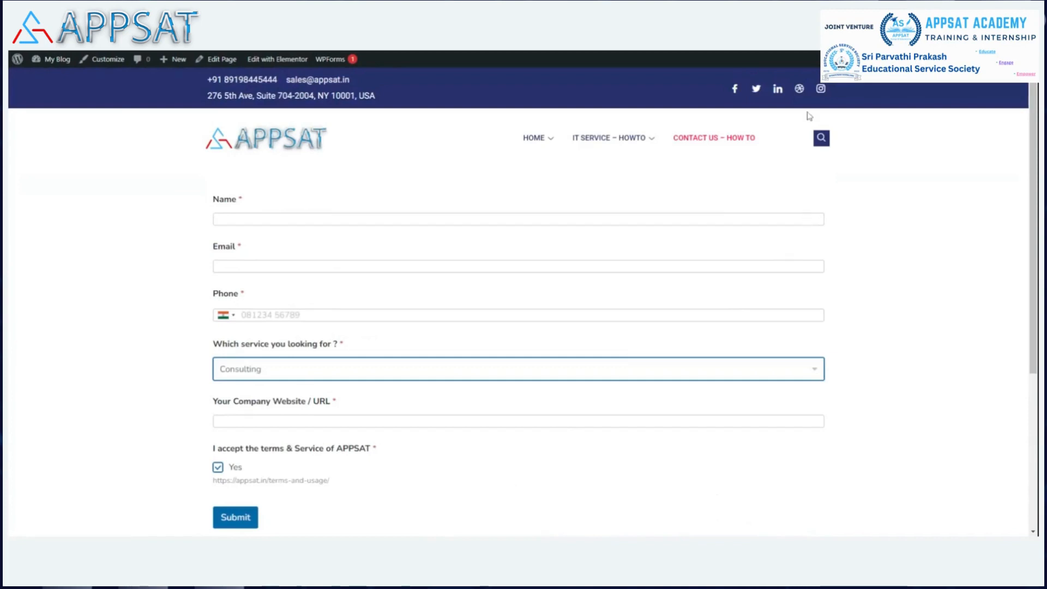
# Step: Switch to Google Drive, open the "DM lead generation" spreadsheet and select a range of cells in row 7 starting at A7
pyautogui.click(789, 53)
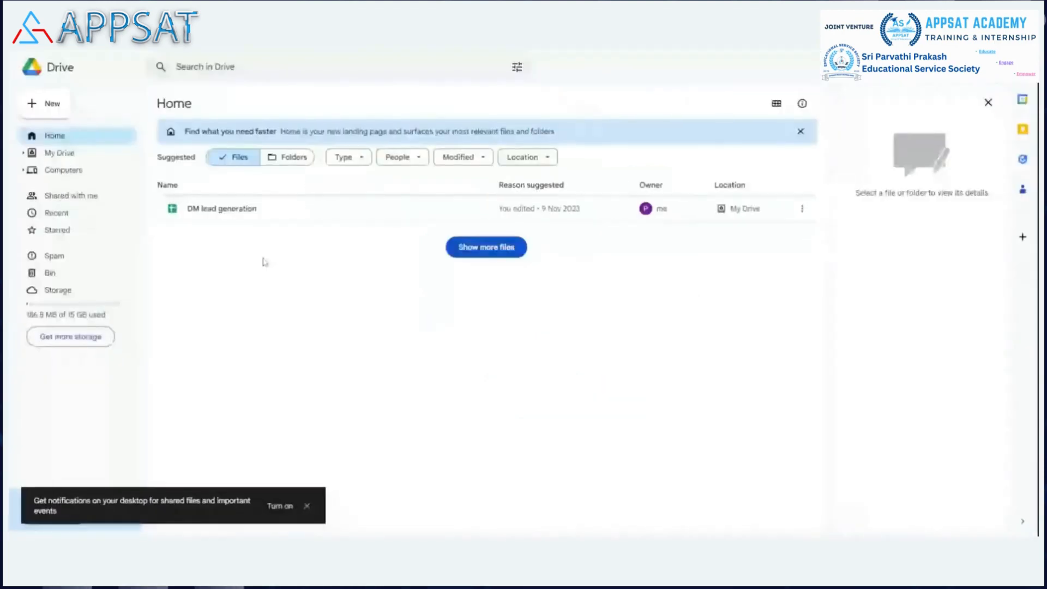
pyautogui.click(238, 214)
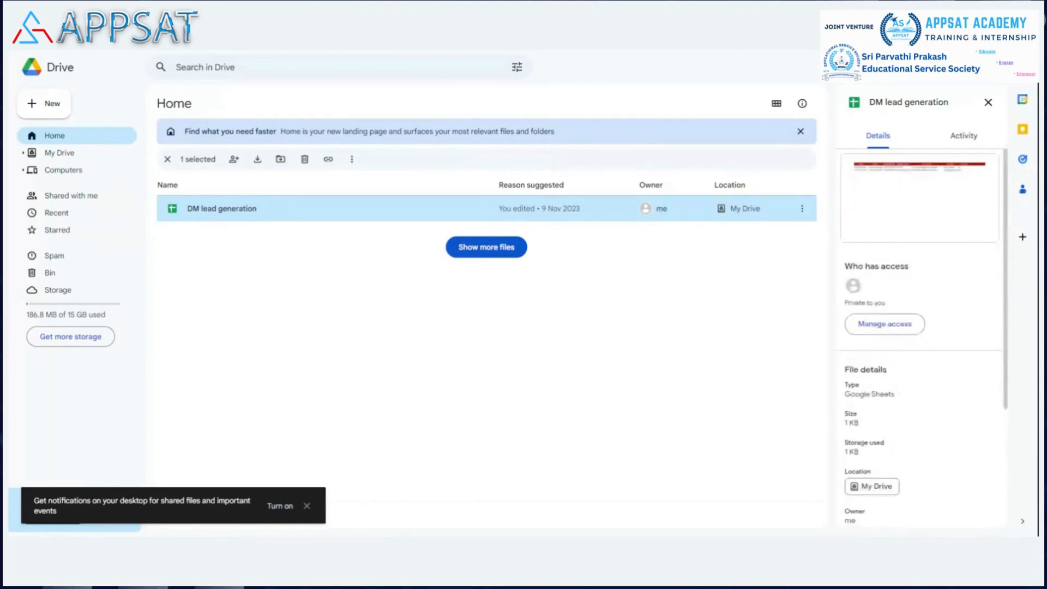
pyautogui.doubleClick(221, 209)
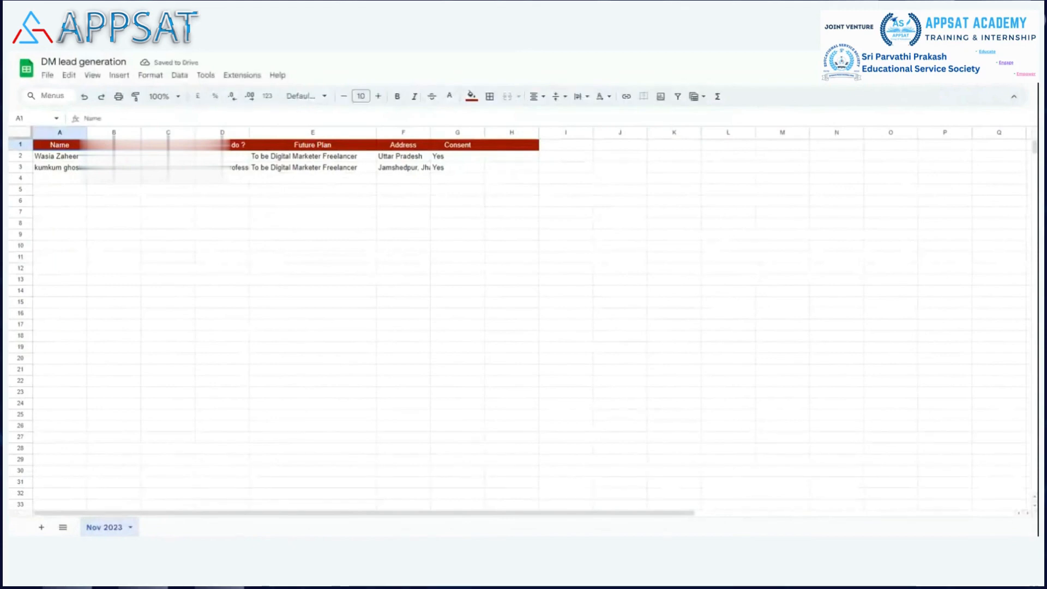
pyautogui.click(63, 214)
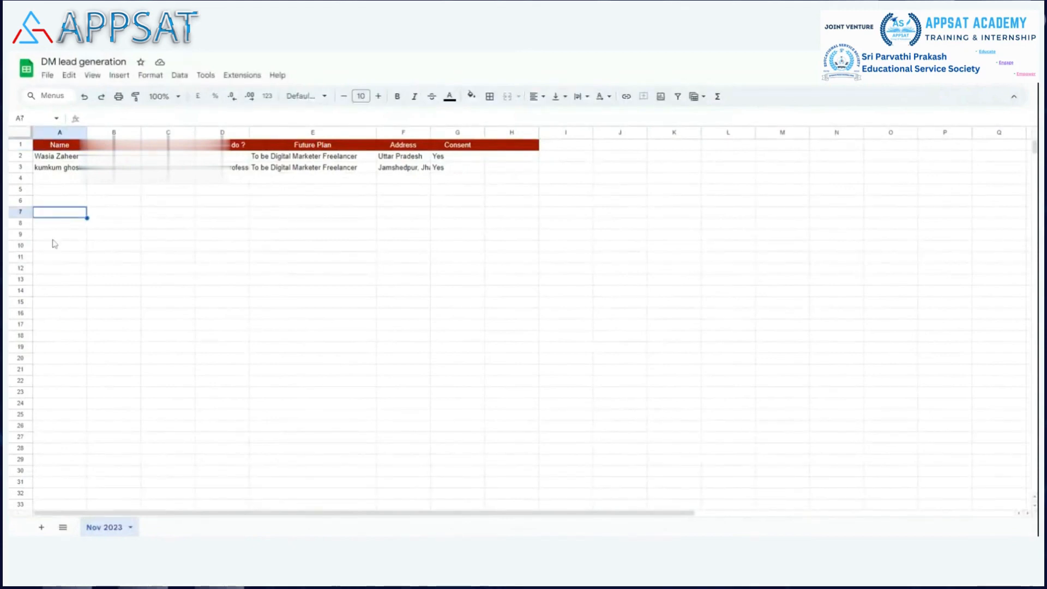
pyautogui.hotkey('shift', 'Right')
pyautogui.hotkey('shift', 'Right')
pyautogui.hotkey('shift', 'Right')
pyautogui.hotkey('shift', 'Right')
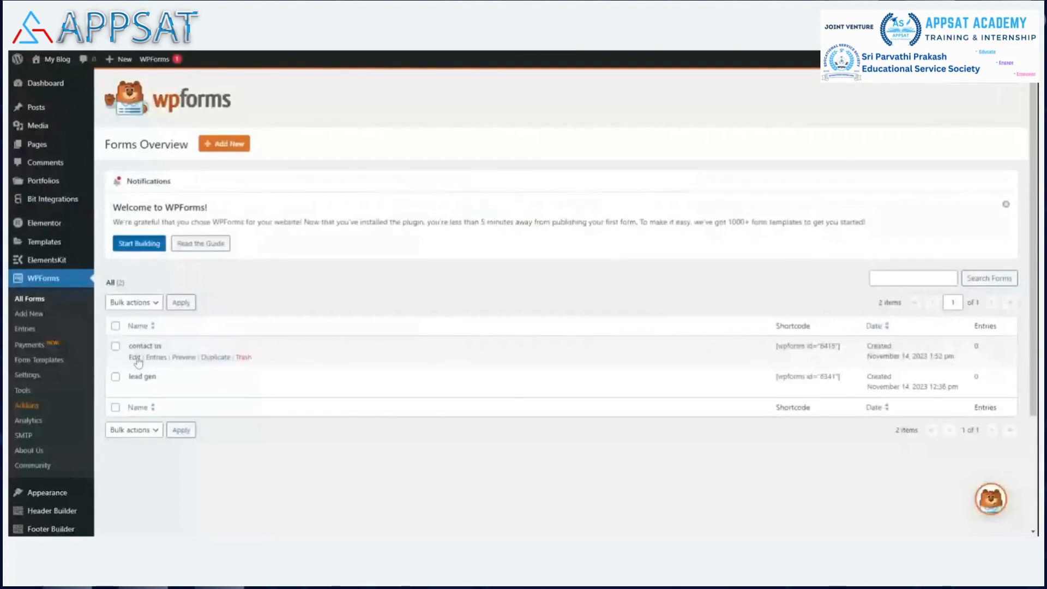
# Step: Return to WordPress, open the "contact us" form in the WPForms builder and review its fields
pyautogui.click(137, 358)
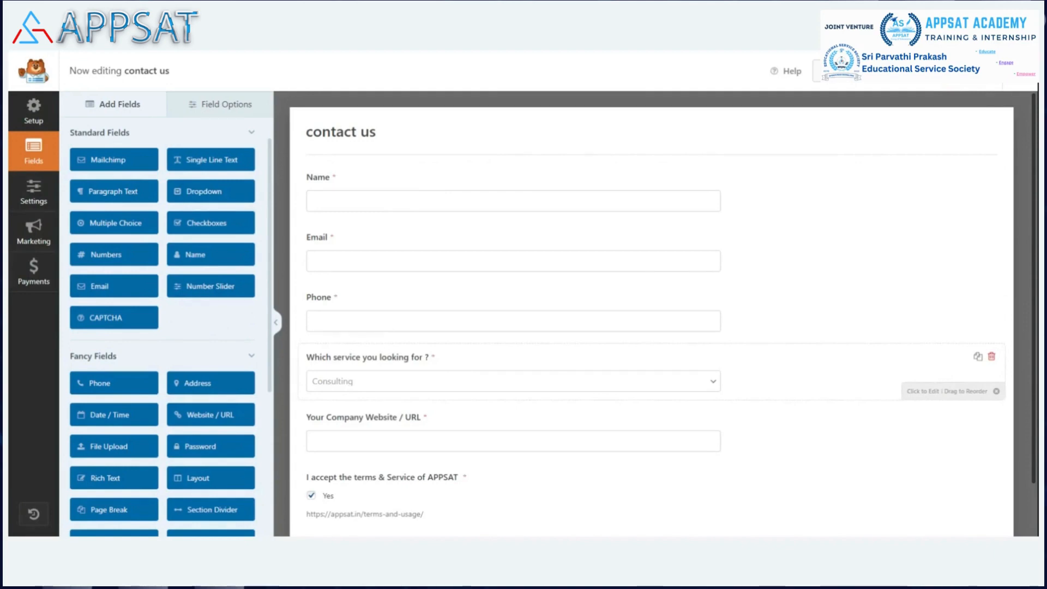
pyautogui.scroll(-1, 399, 377)
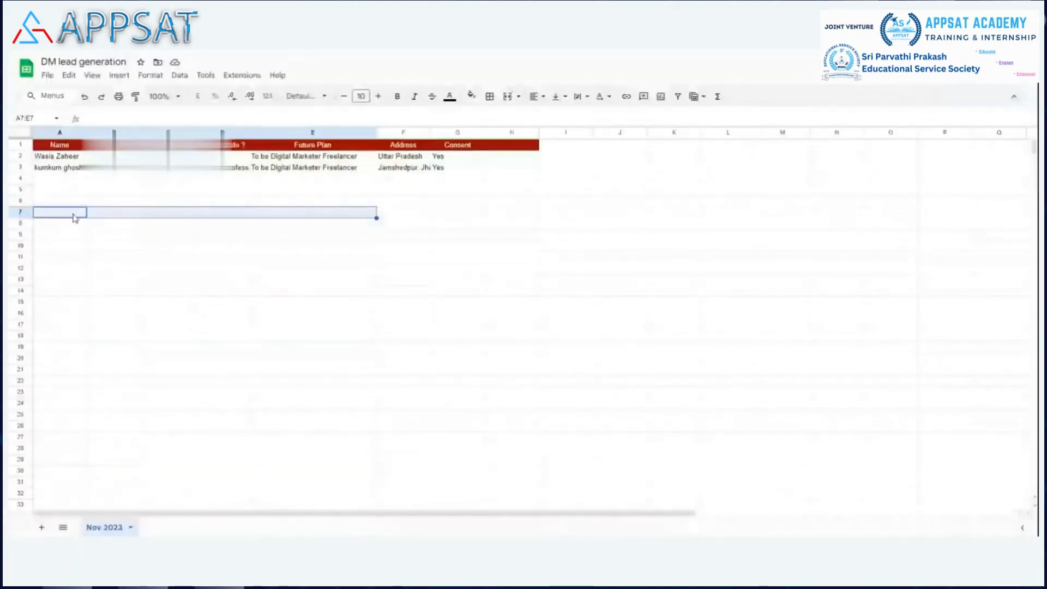
# Step: Switch to the "DM lead generation" spreadsheet in Google Sheets and fill cells A7:H7 with dark red
pyautogui.click(74, 213)
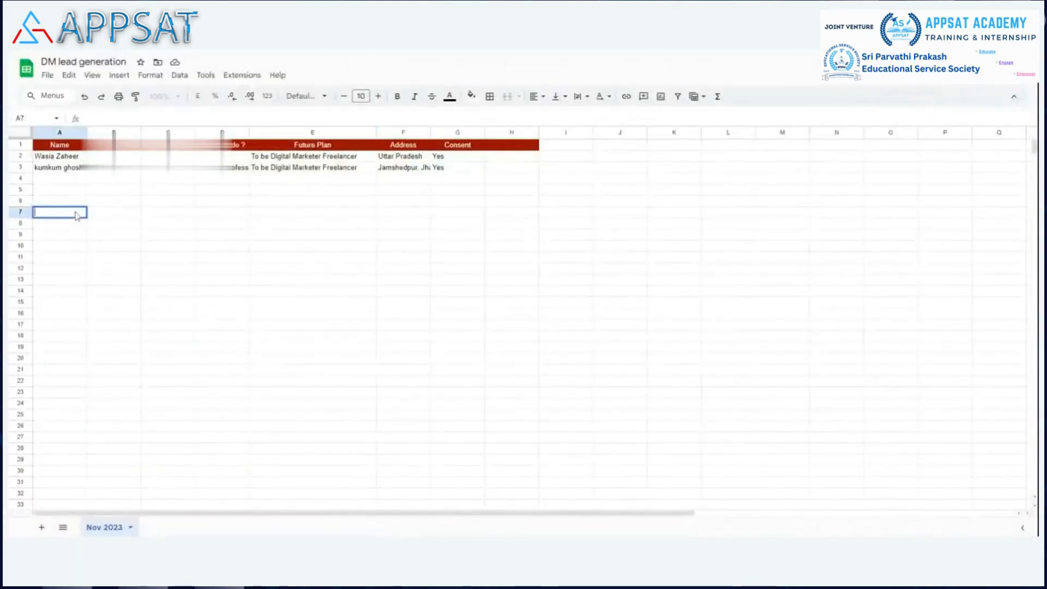
pyautogui.click(102, 217)
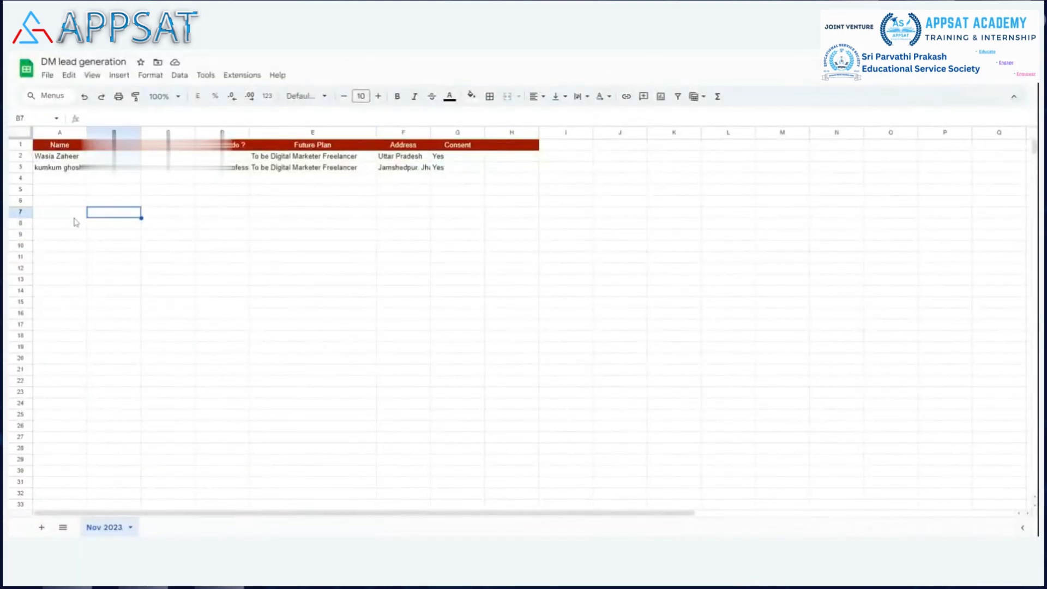
pyautogui.click(73, 216)
pyautogui.hotkey('shift', 'Right')
pyautogui.hotkey('shift', 'Right')
pyautogui.hotkey('shift', 'Right')
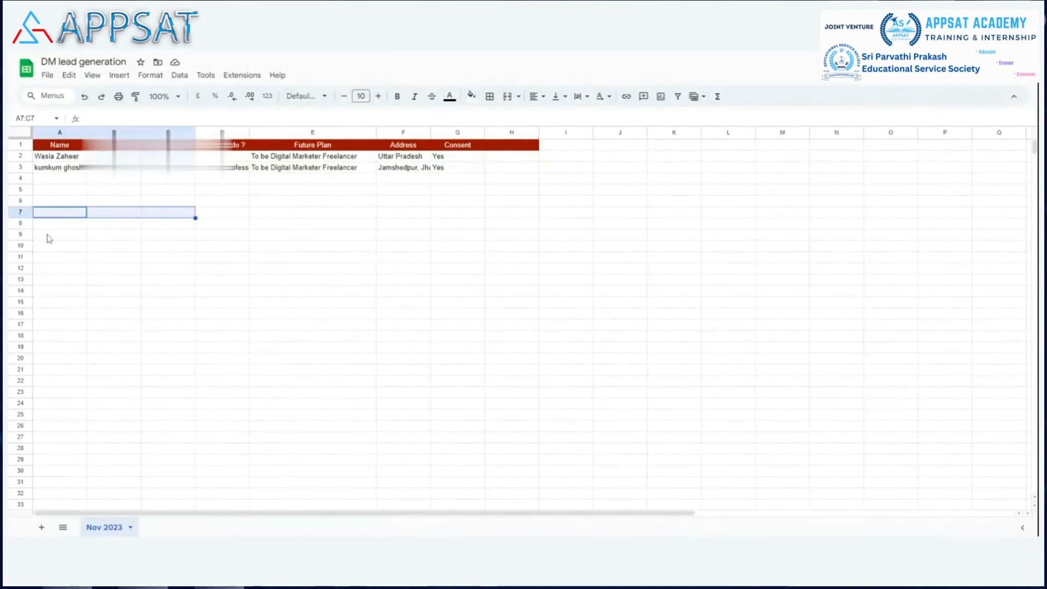
pyautogui.hotkey('shift', 'Right')
pyautogui.hotkey('shift', 'Right')
pyautogui.hotkey('shift', 'Right')
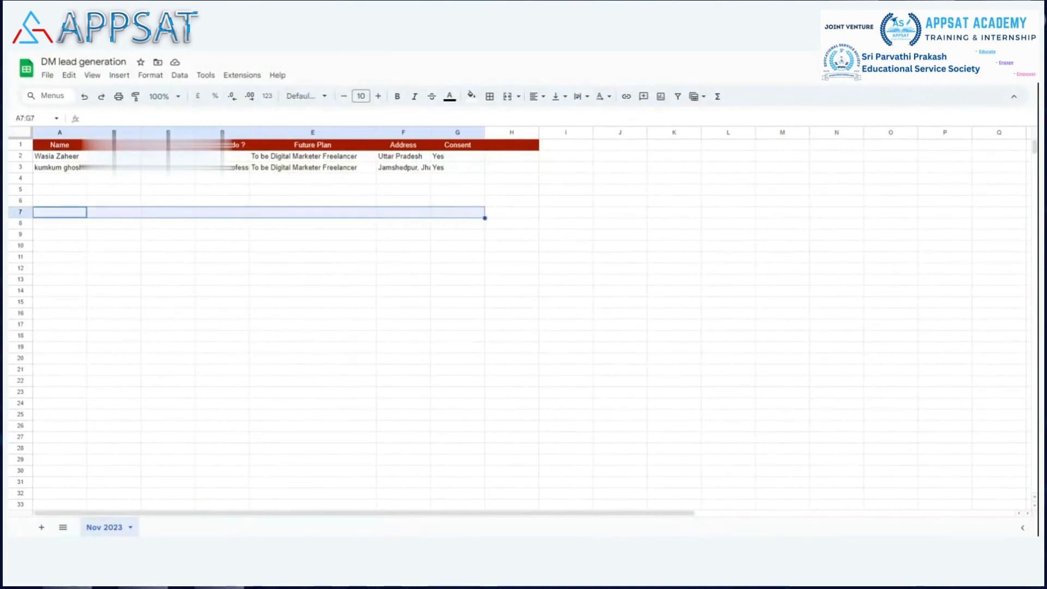
pyautogui.hotkey('shift', 'Right')
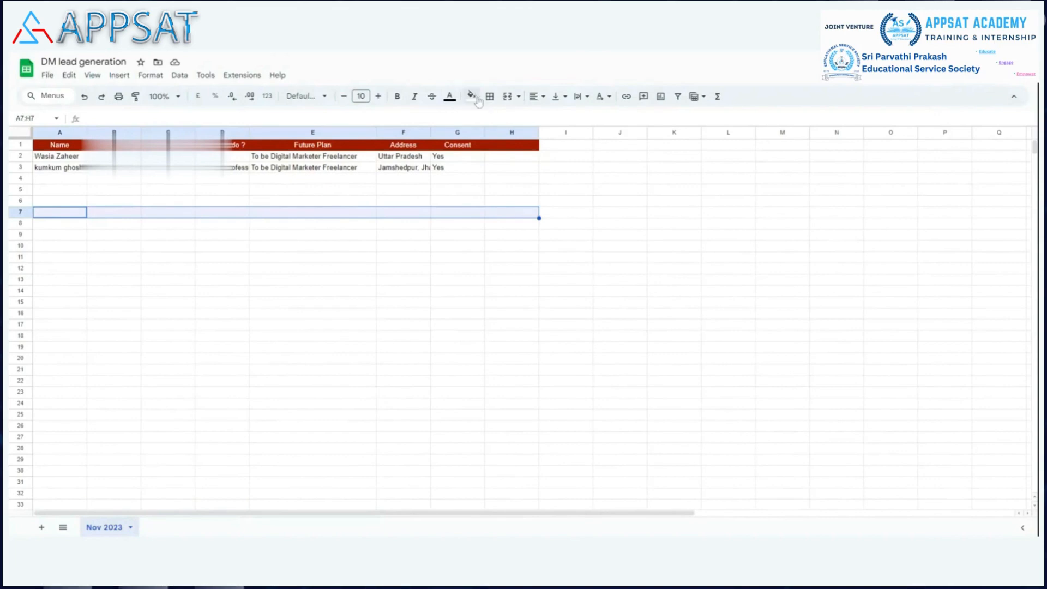
pyautogui.click(471, 97)
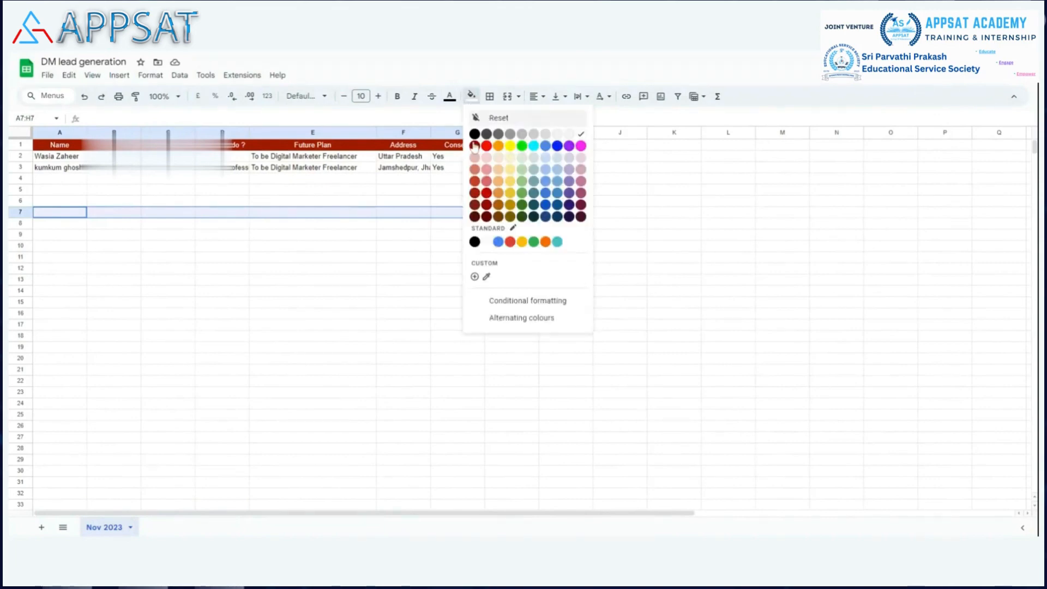
pyautogui.click(474, 193)
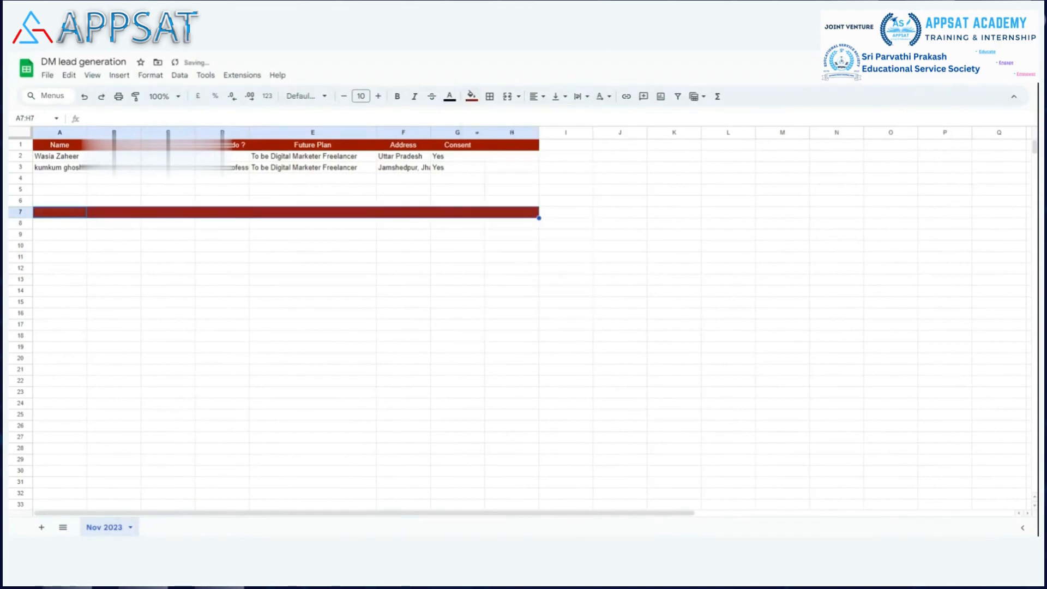
# Step: Set the text colour of A7:H7 to white and apply borders to all of its cells
pyautogui.click(449, 97)
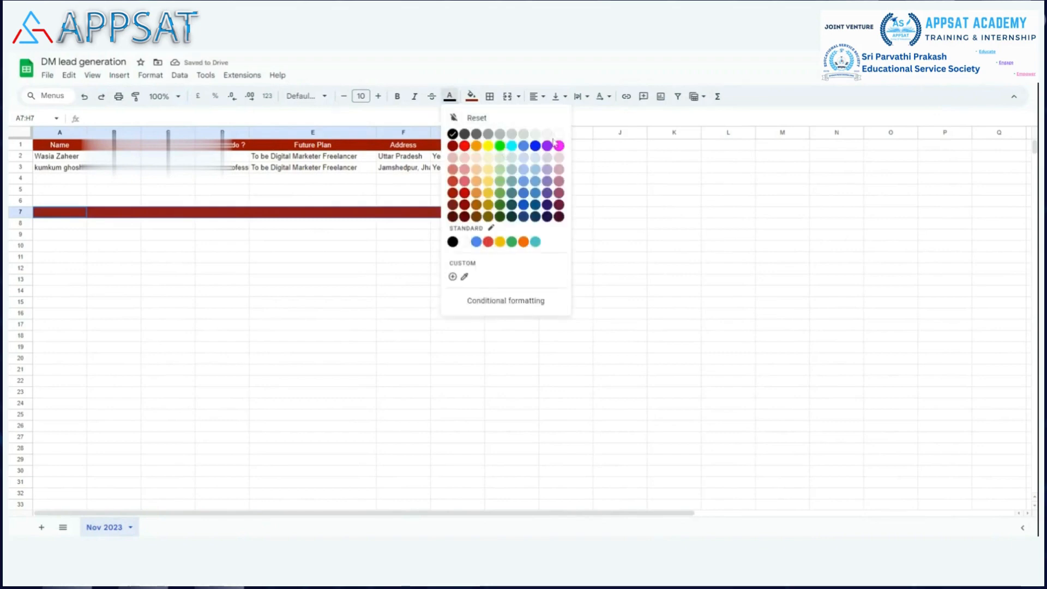
pyautogui.click(559, 134)
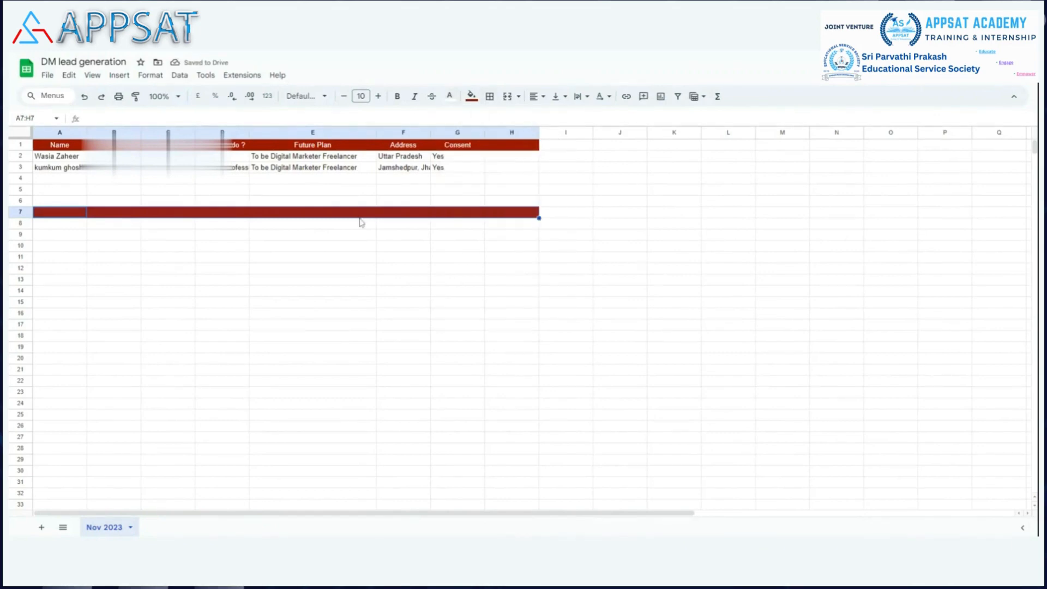
pyautogui.click(490, 97)
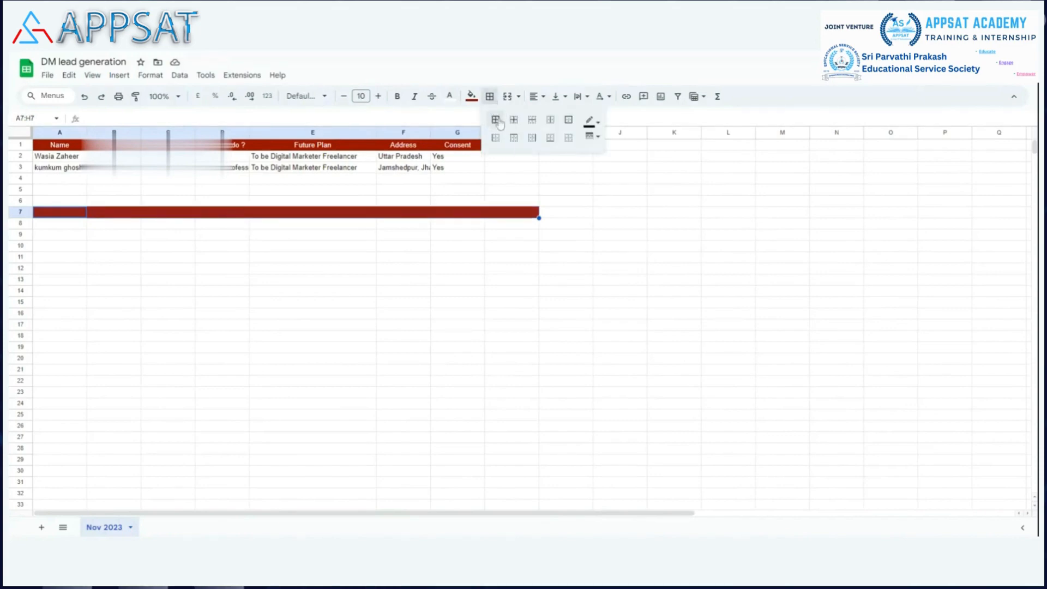
pyautogui.click(499, 124)
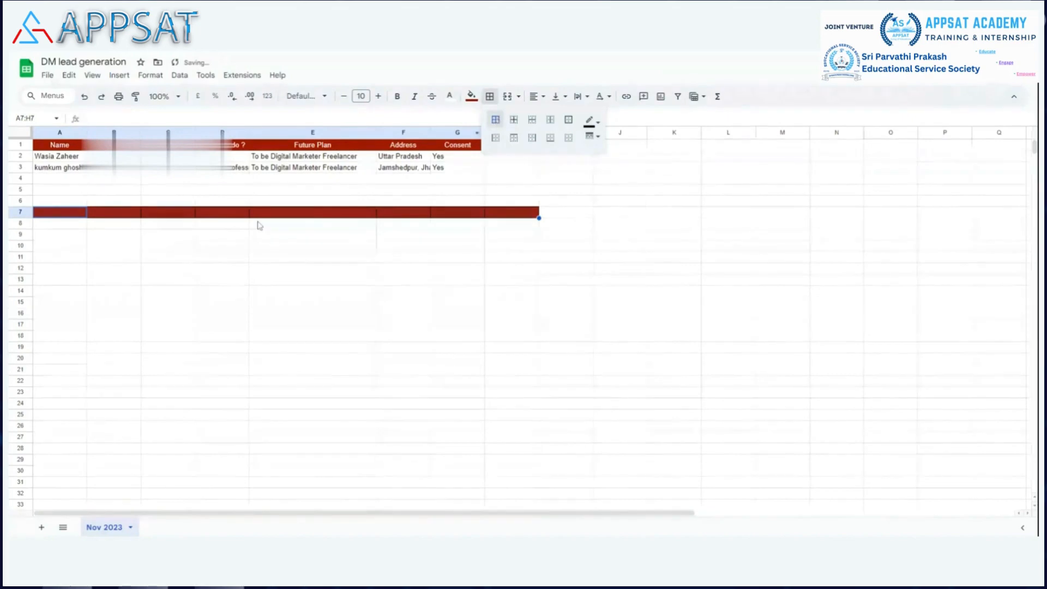
pyautogui.click(62, 212)
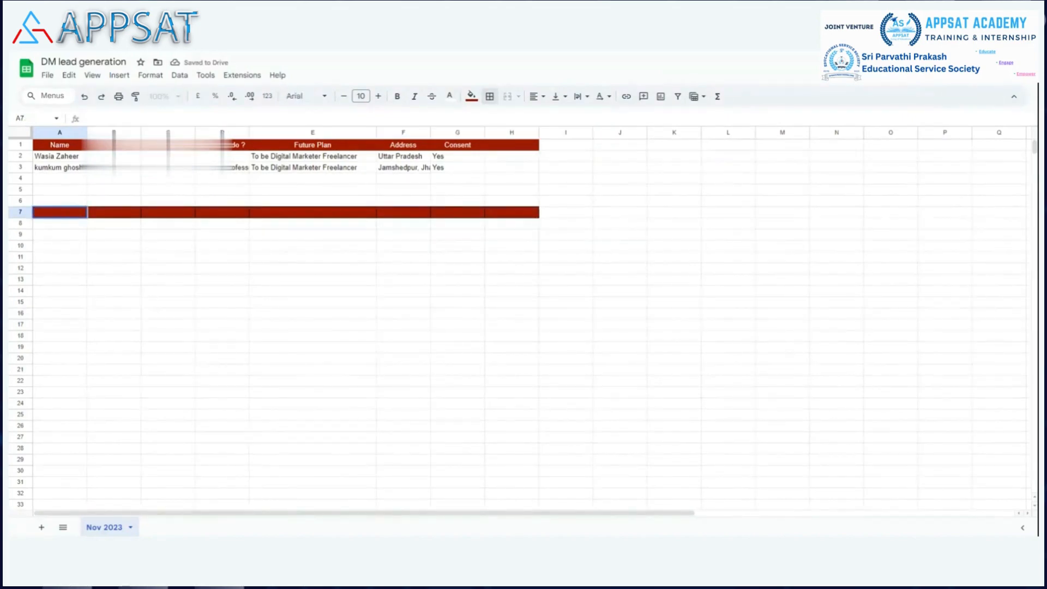
pyautogui.click(97, 259)
pyautogui.click(71, 215)
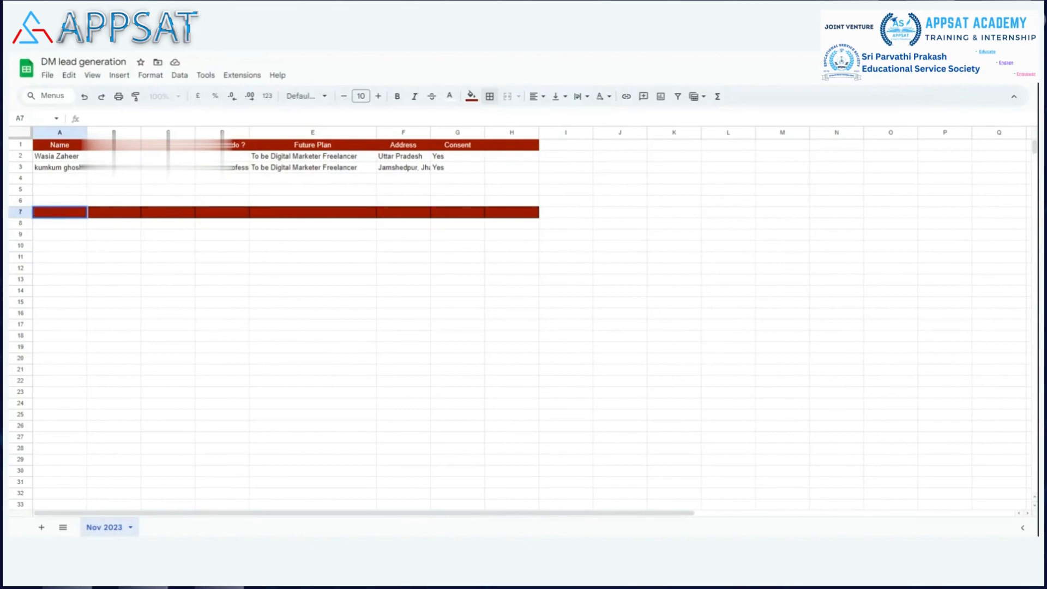
pyautogui.click(82, 224)
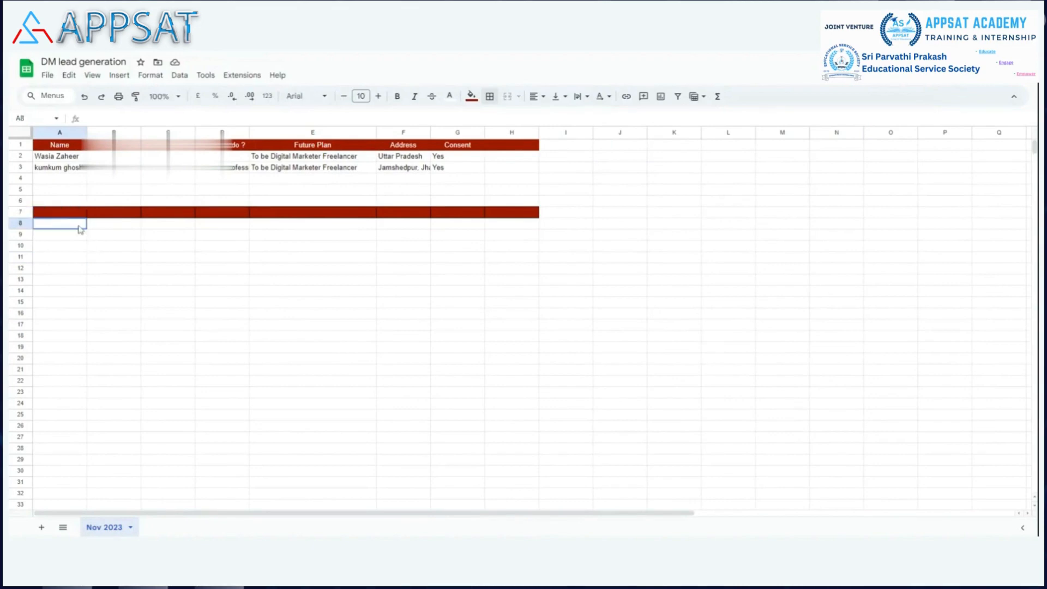
# Step: Center the contents of A7:H7 horizontally and align them vertically to the middle
pyautogui.click(70, 215)
pyautogui.hotkey('shift', 'Right')
pyautogui.hotkey('shift', 'Right')
pyautogui.hotkey('shift', 'Right')
pyautogui.hotkey('shift', 'Right')
pyautogui.hotkey('shift', 'Right')
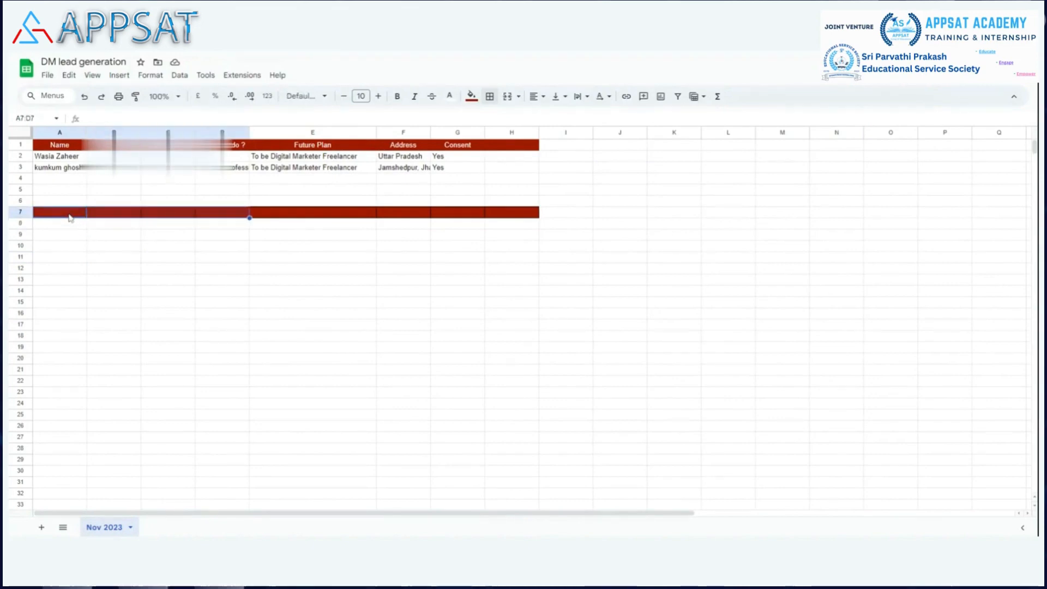
pyautogui.hotkey('shift', 'Right')
pyautogui.hotkey('shift', 'Right')
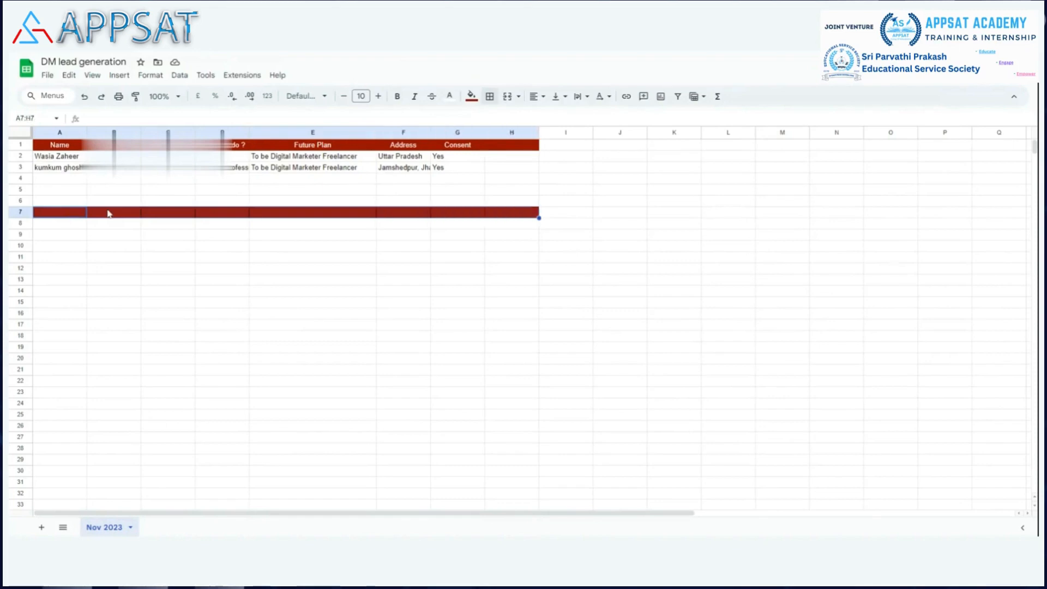
pyautogui.click(535, 97)
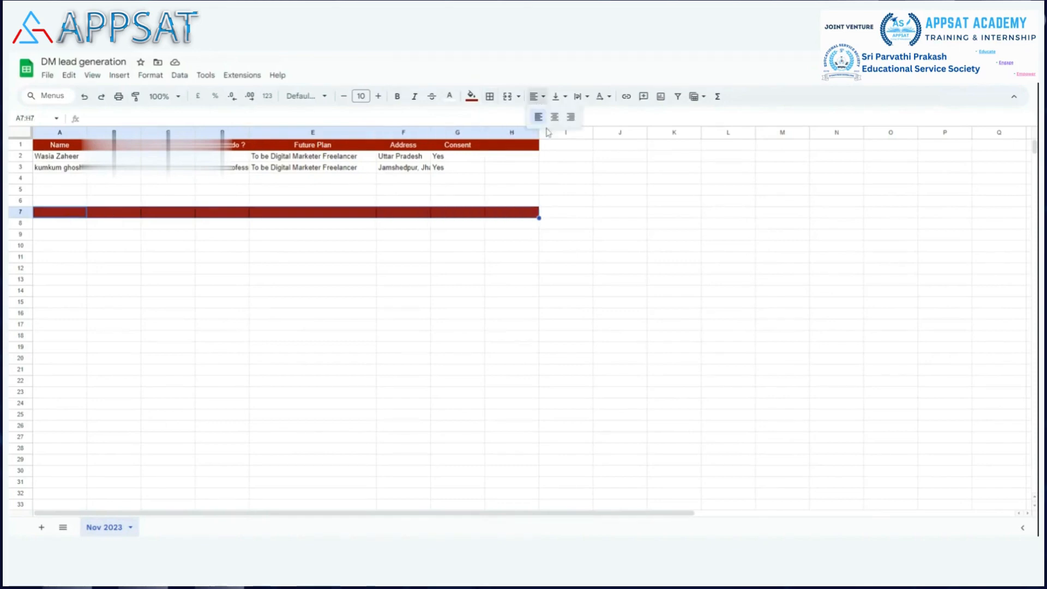
pyautogui.click(554, 117)
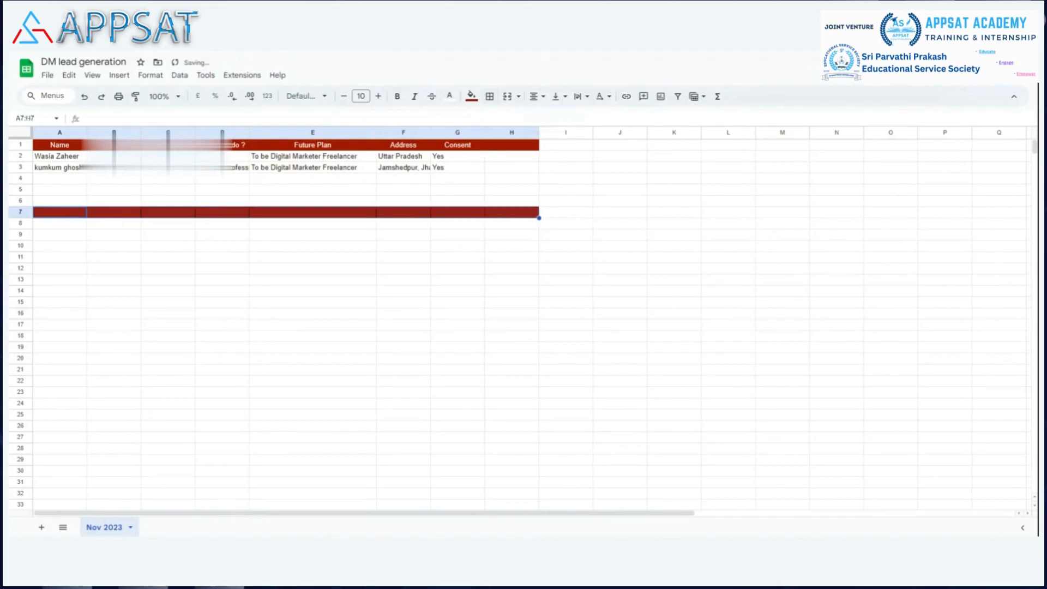
pyautogui.click(556, 97)
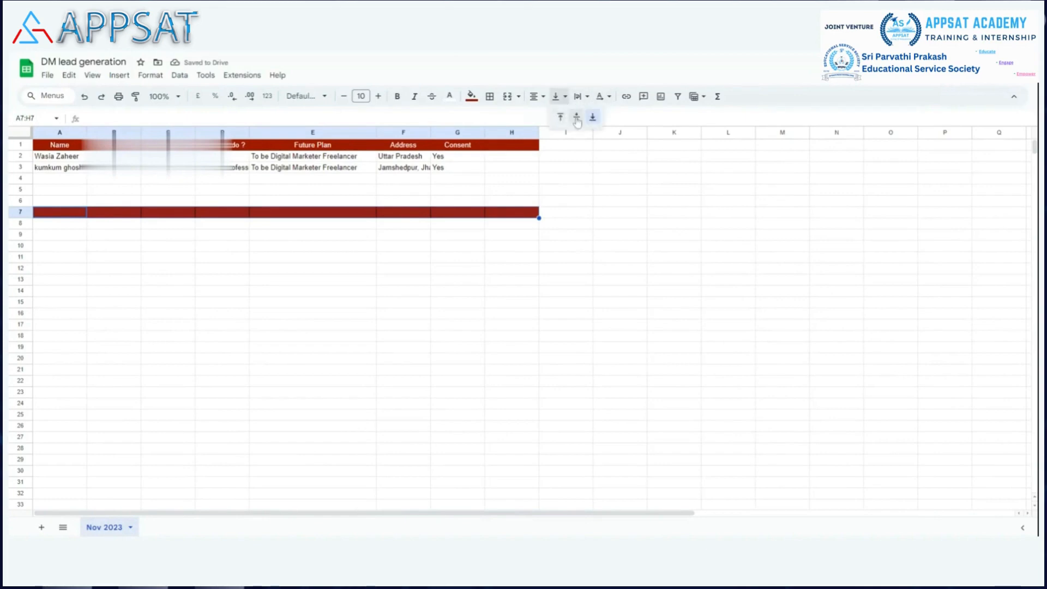
pyautogui.click(577, 118)
# Step: Enter the headers "Name" in A7, "Email" in B7 and "Ph No" in C7
pyautogui.doubleClick(68, 212)
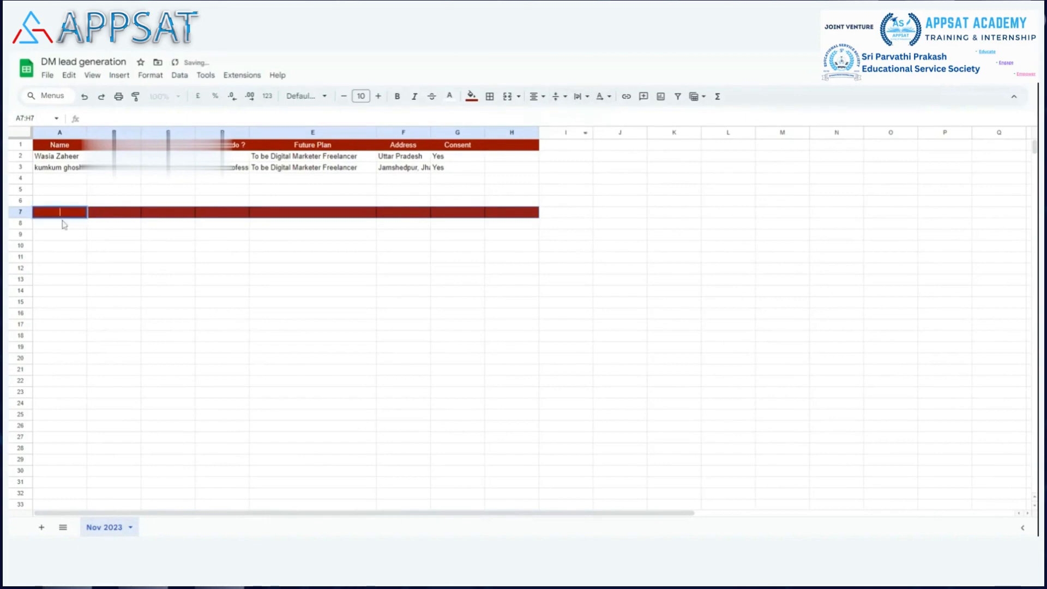
pyautogui.write('Name')
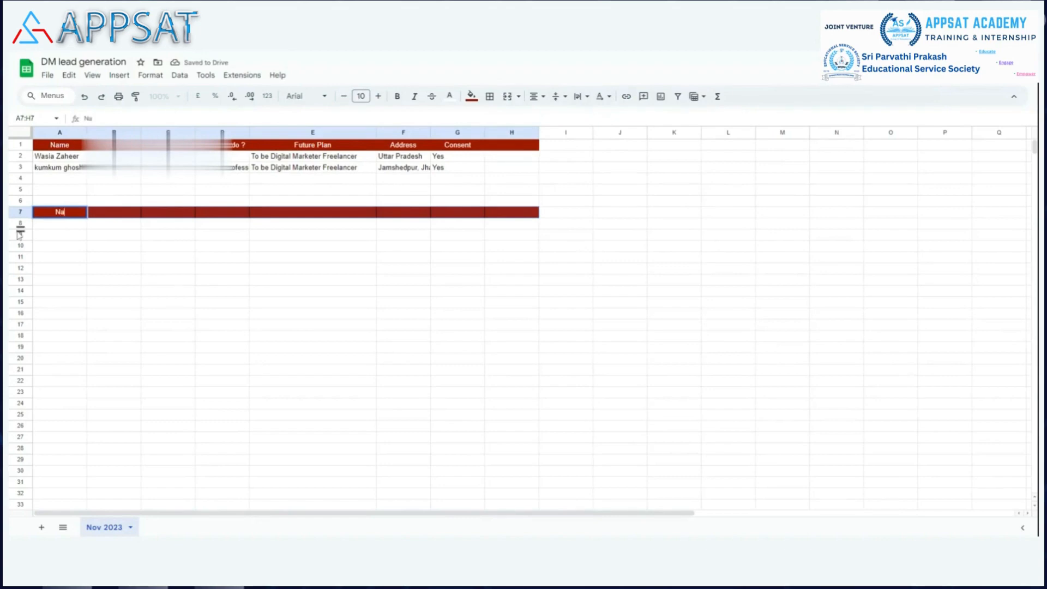
pyautogui.click(118, 214)
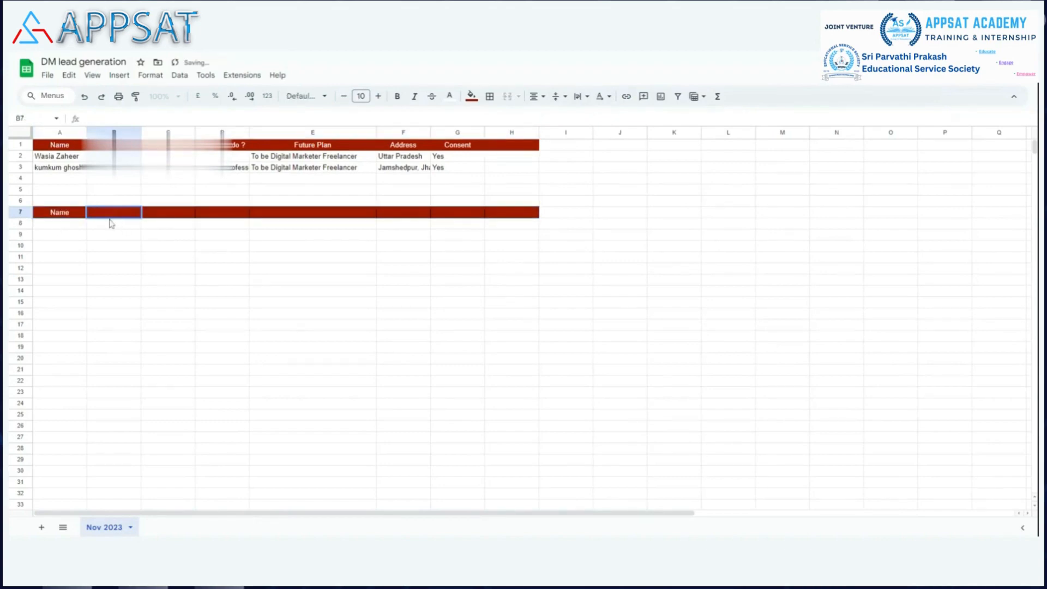
pyautogui.write('Email')
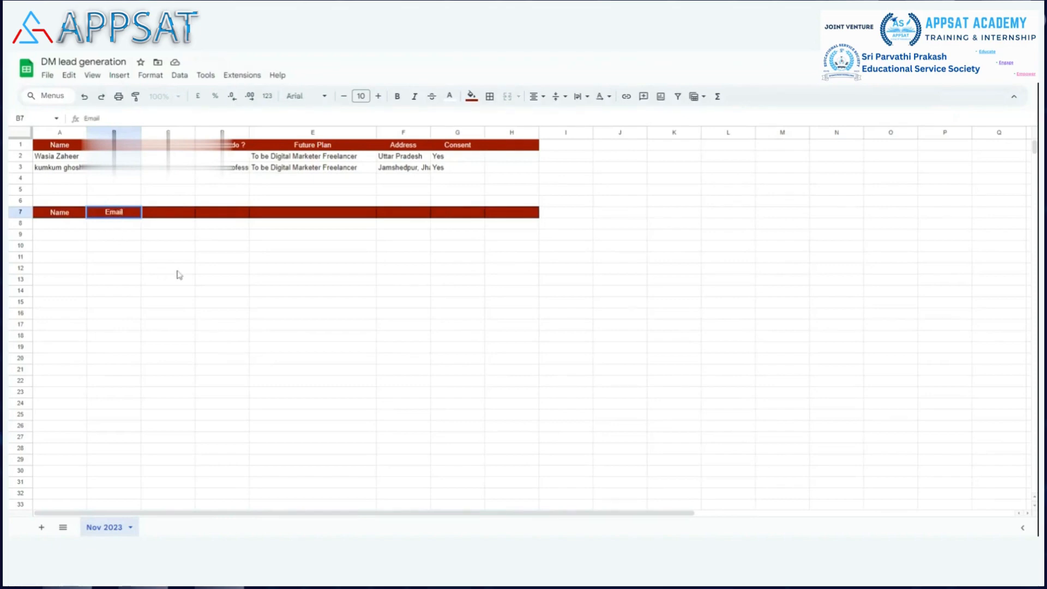
pyautogui.click(174, 213)
pyautogui.doubleClick(173, 215)
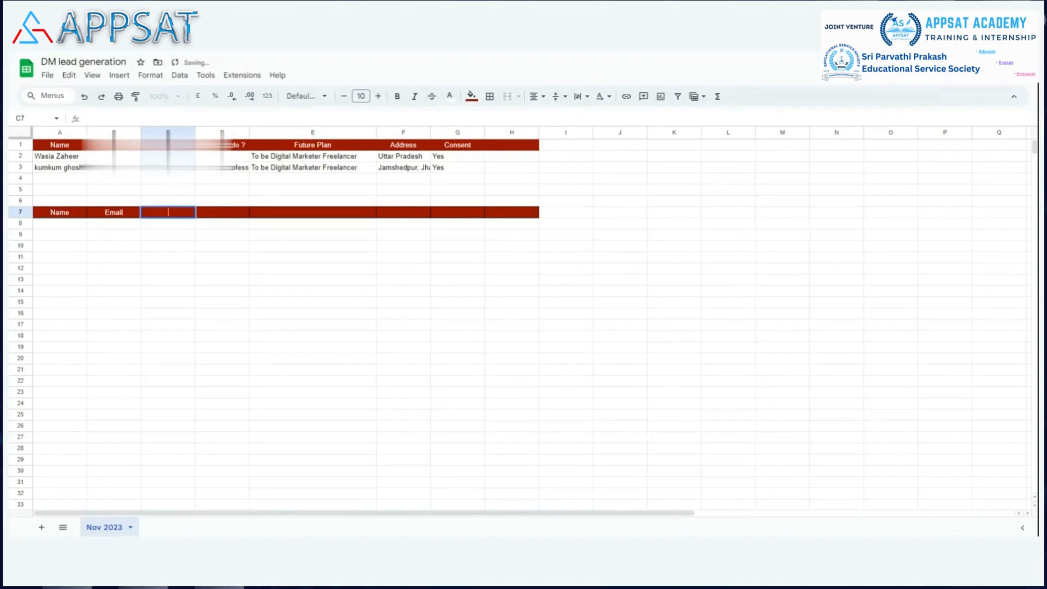
pyautogui.write('Ph No')
# Step: Enter the header "Service looking for" in D7 and widen column D to fit it
pyautogui.click(227, 215)
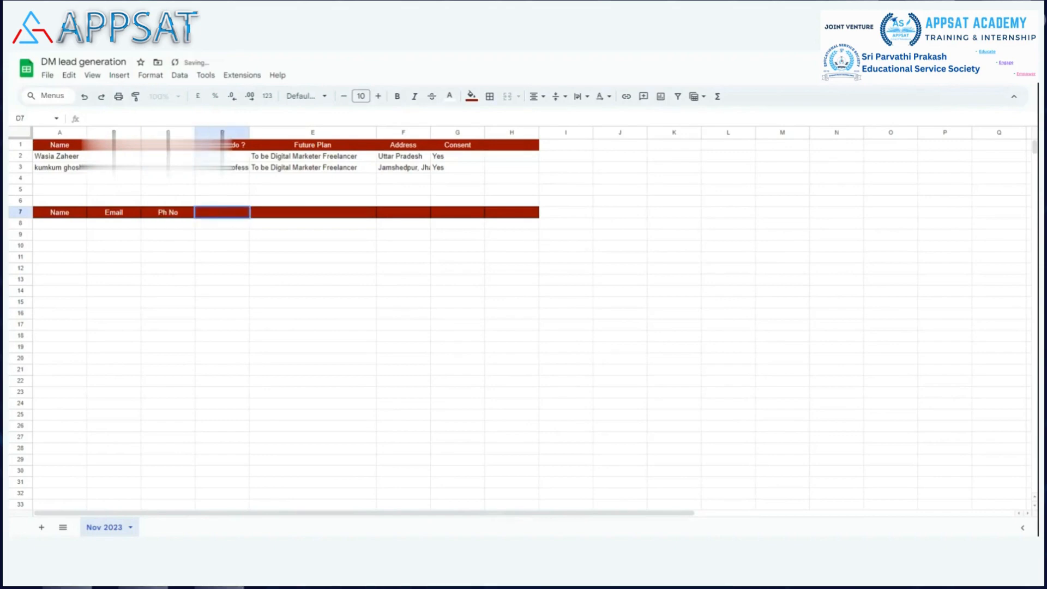
pyautogui.write('Service look')
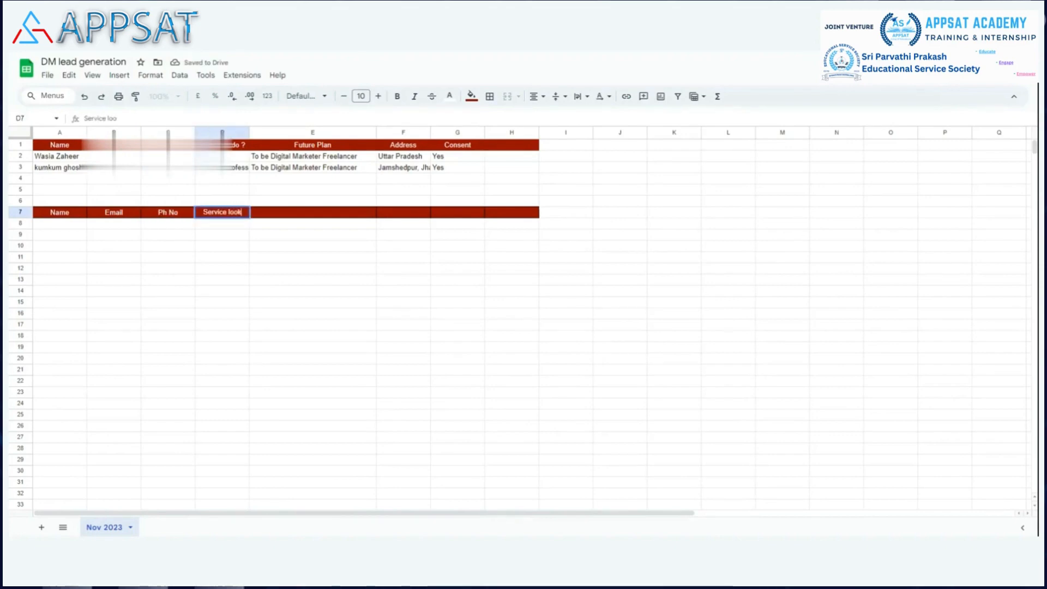
pyautogui.write('ing for')
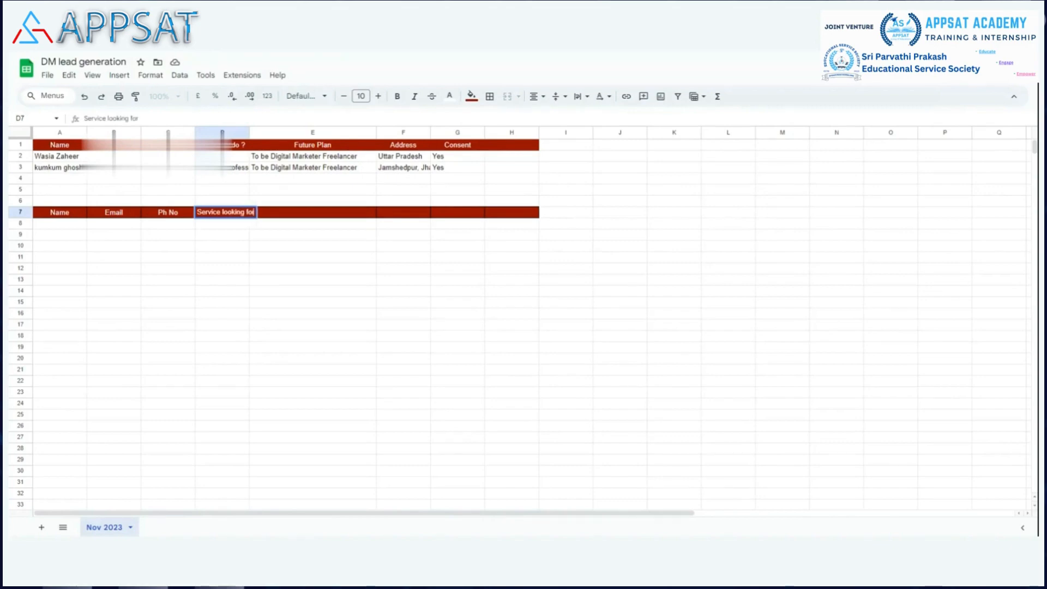
pyautogui.press('Return')
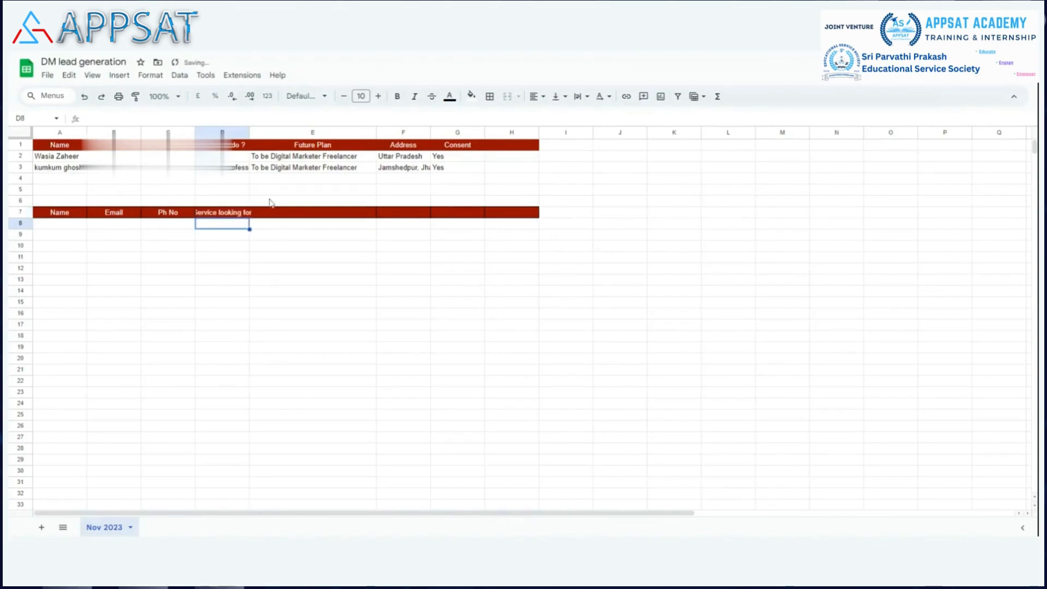
pyautogui.moveTo(249, 132); pyautogui.dragTo(298, 164)
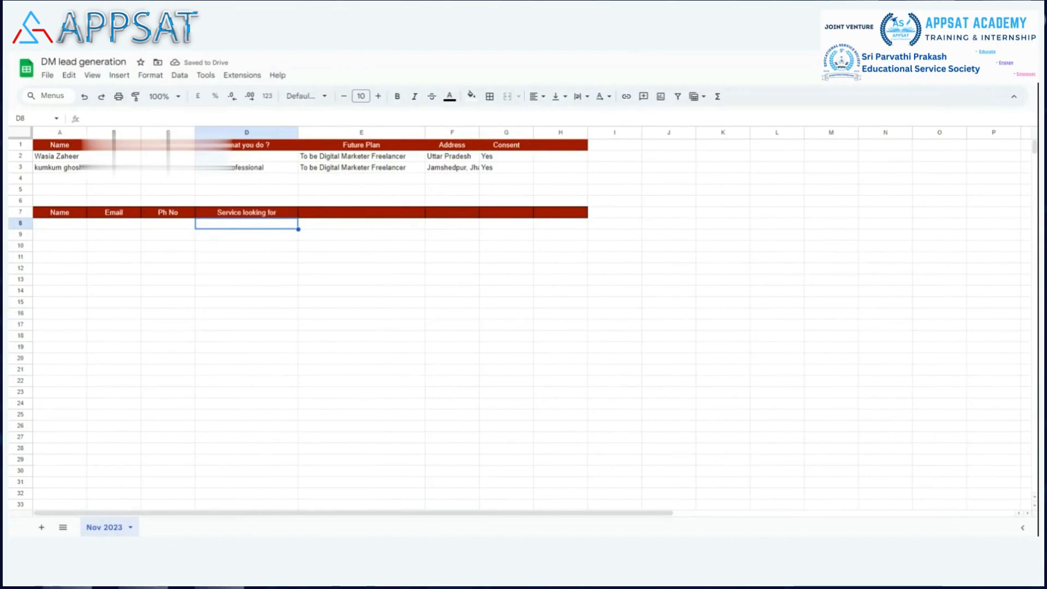
# Step: Enter the headers "Company URL" in E7 and "Consent" in F7
pyautogui.click(339, 213)
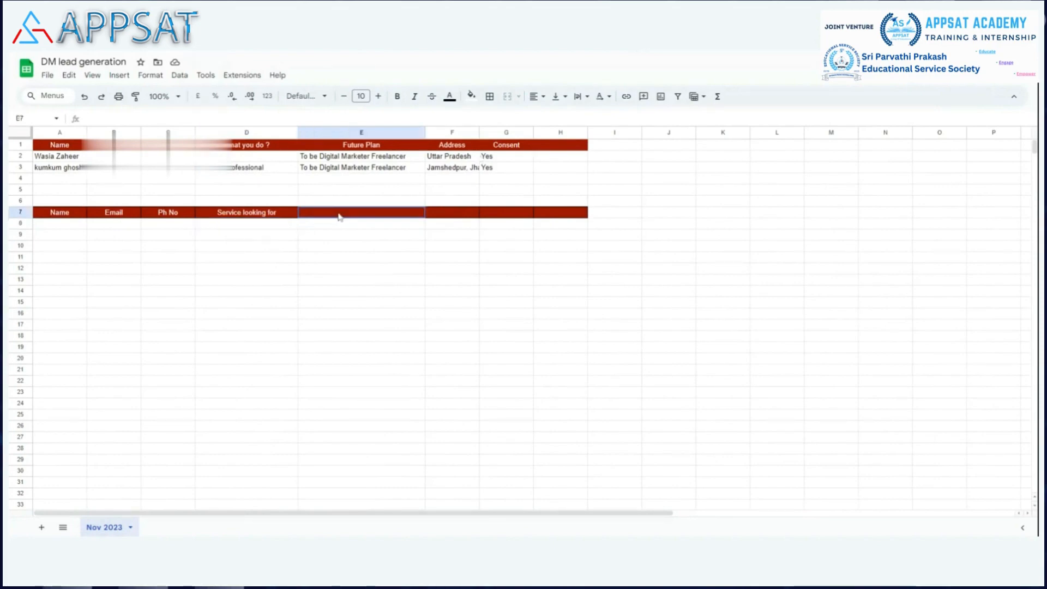
pyautogui.write('C')
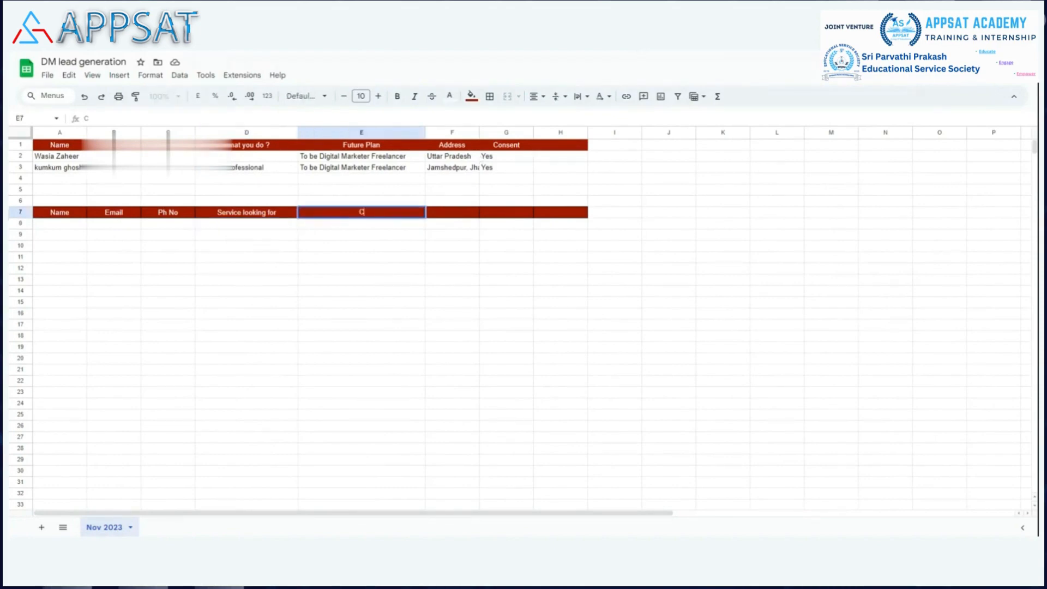
pyautogui.write('ompany URL')
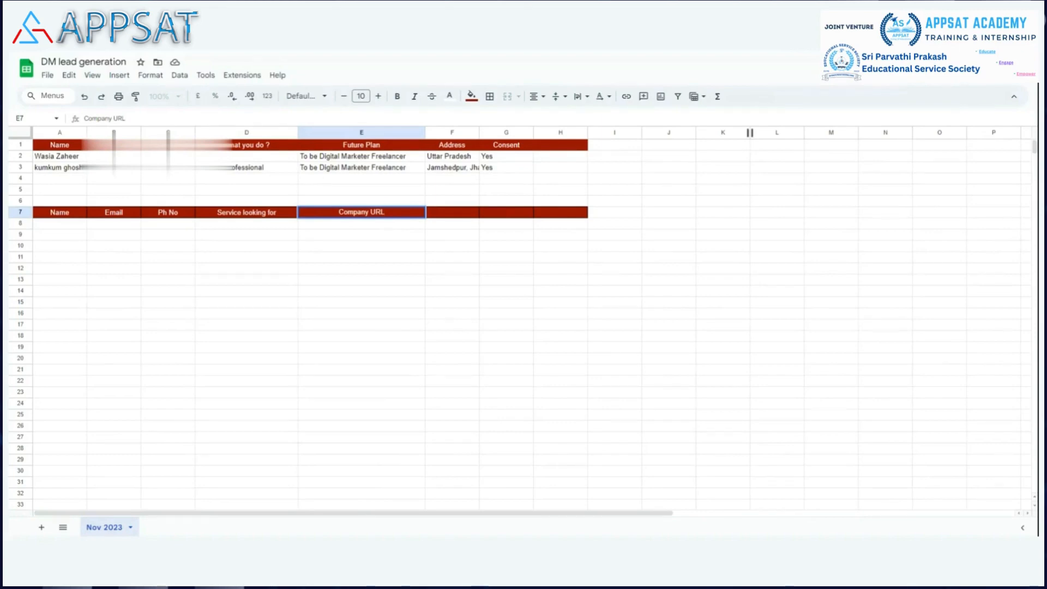
pyautogui.press('Tab')
pyautogui.press('Return')
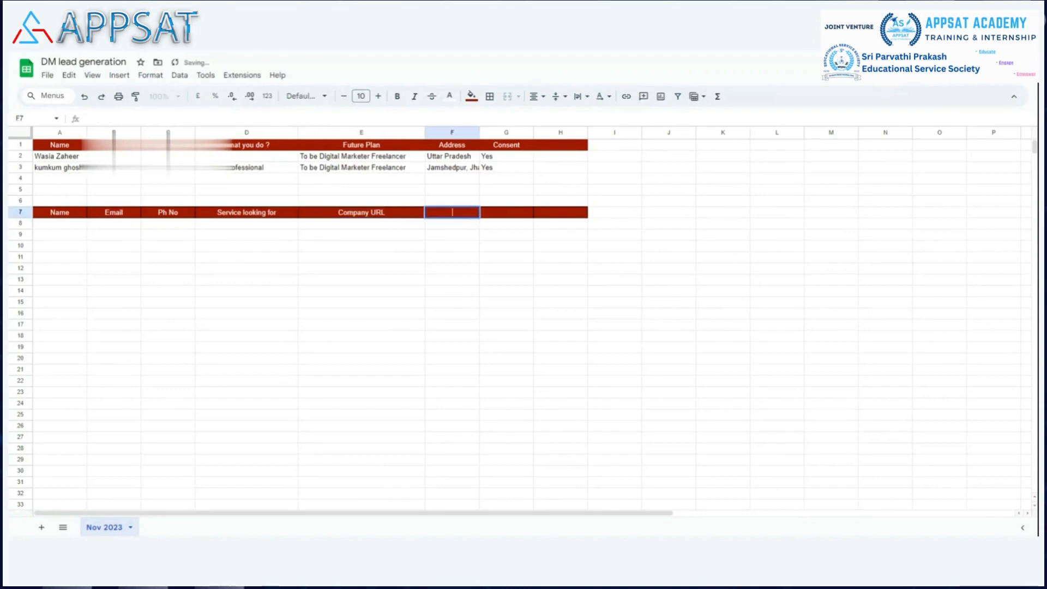
pyautogui.write('Consent')
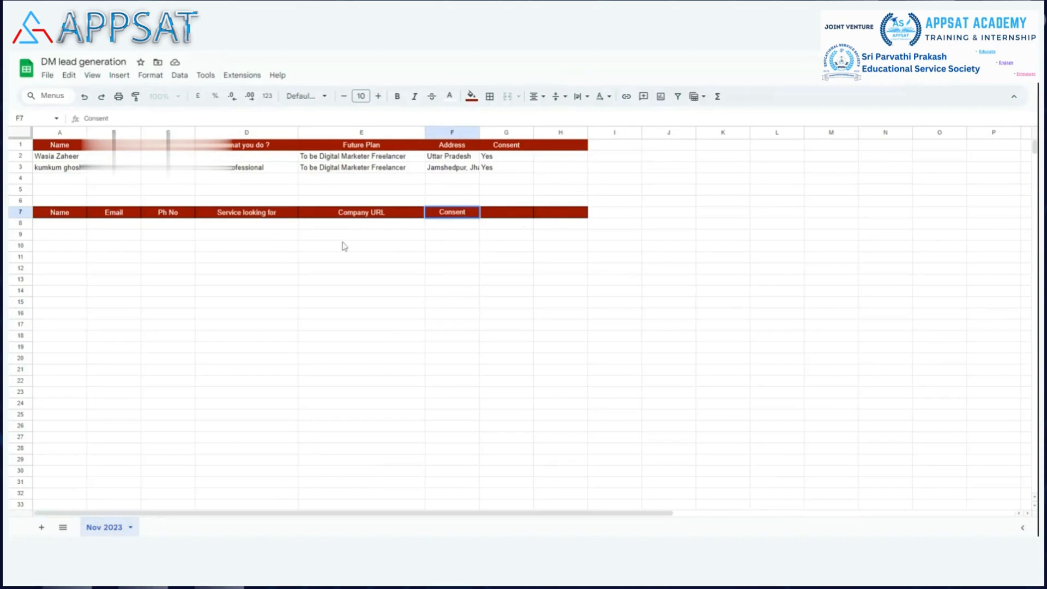
pyautogui.press('Return')
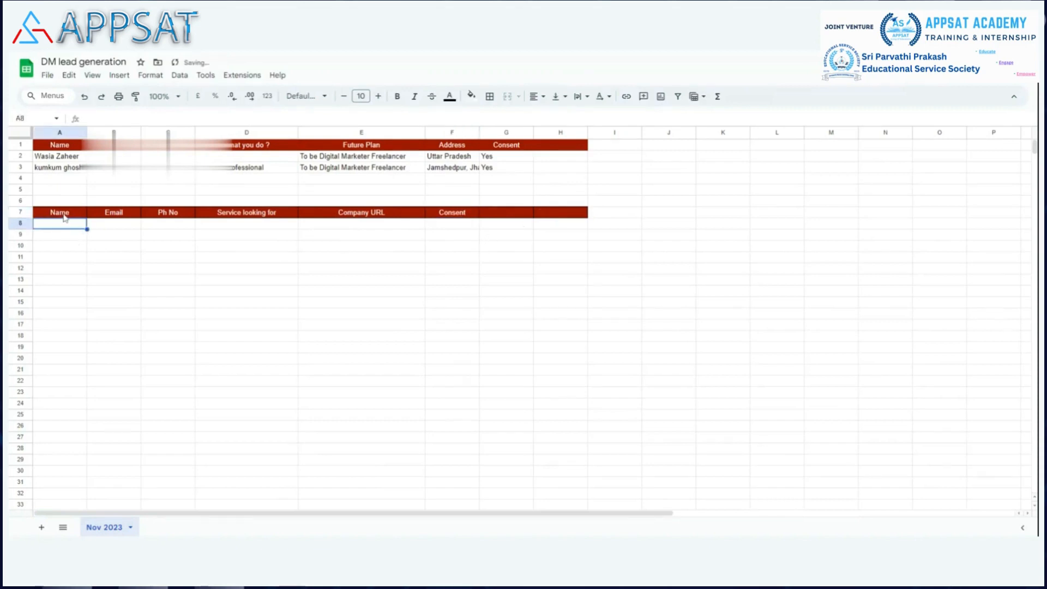
pyautogui.doubleClick(65, 214)
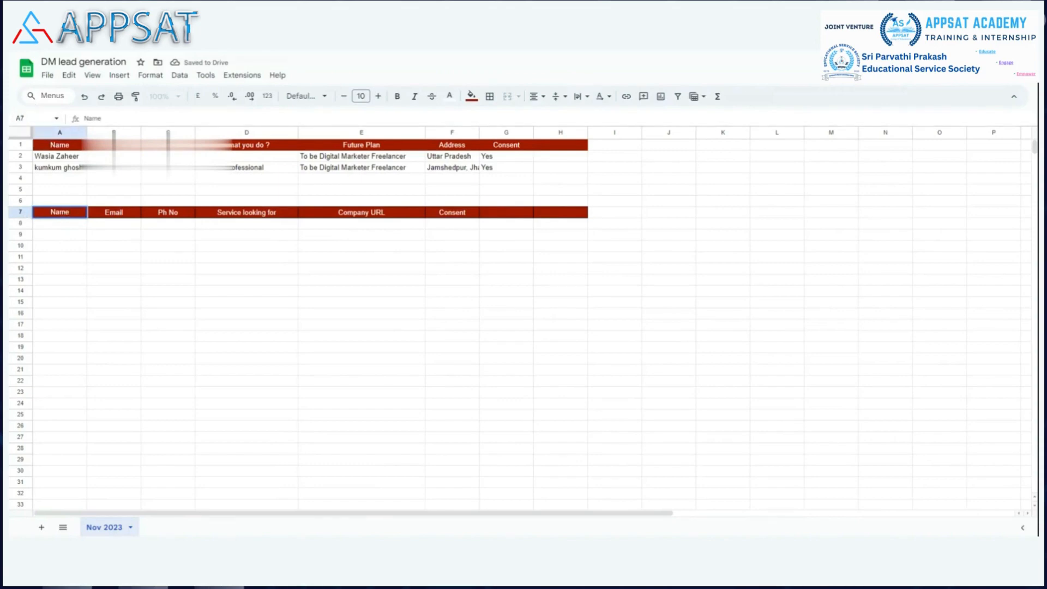
pyautogui.click(62, 145)
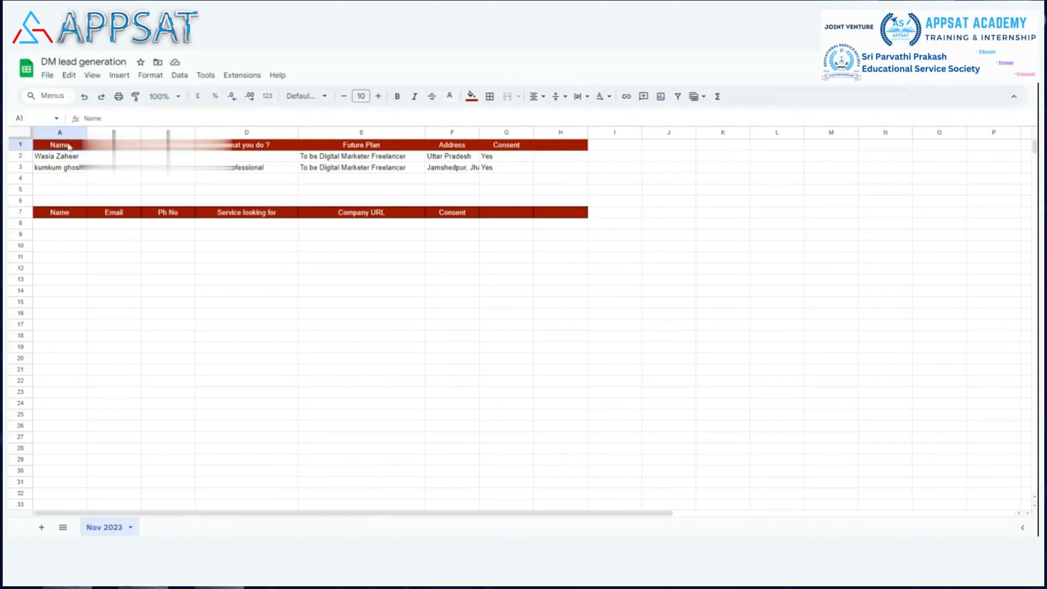
pyautogui.doubleClick(67, 214)
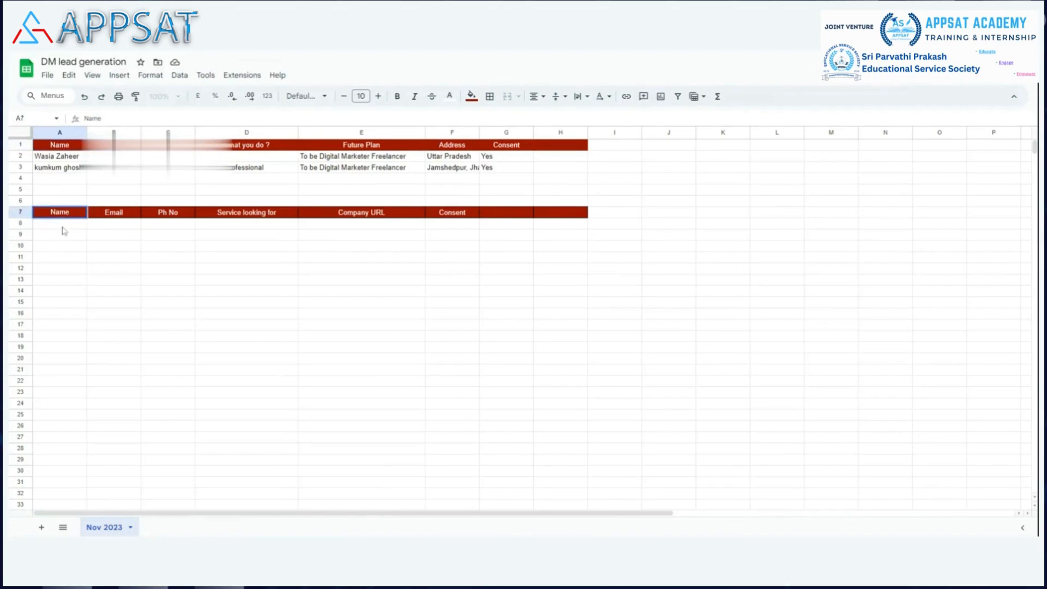
pyautogui.click(63, 228)
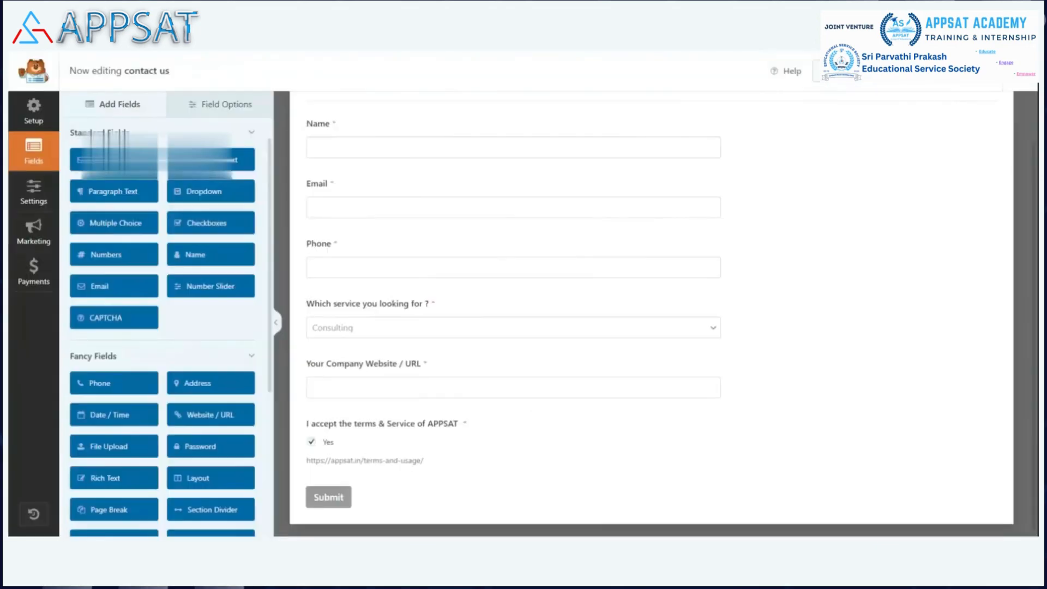
# Step: Switch to the WPForms "contact us" form, turn off its notifications in the form settings and return to its fields
pyautogui.click(34, 190)
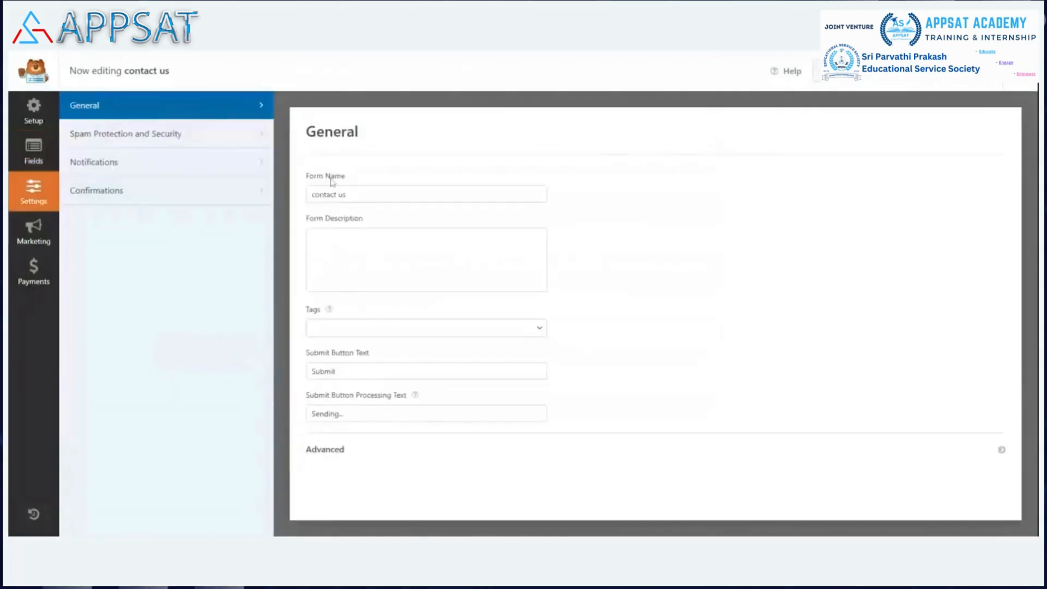
pyautogui.click(146, 159)
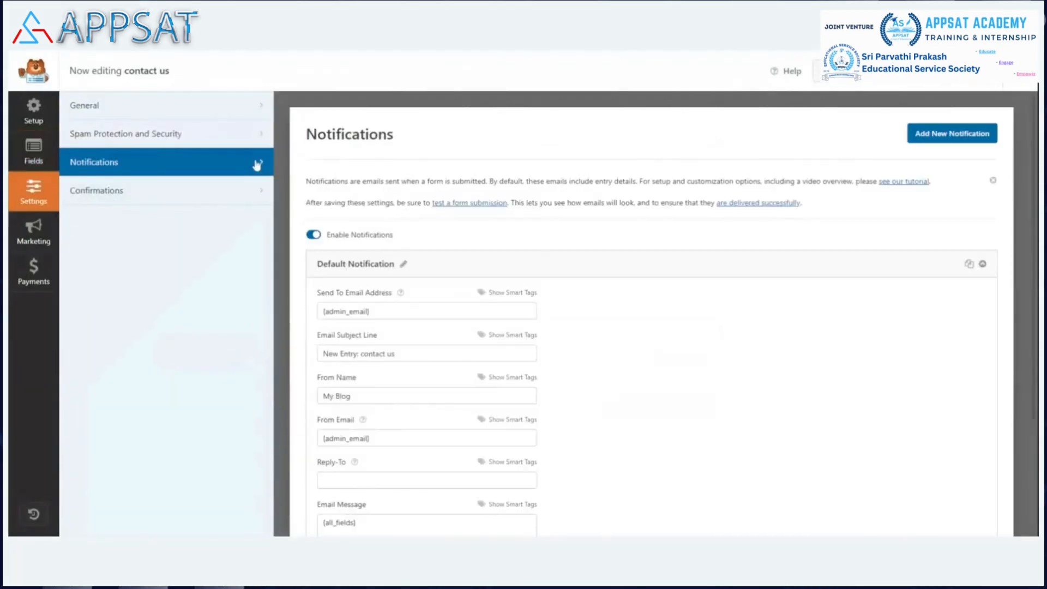
pyautogui.click(314, 235)
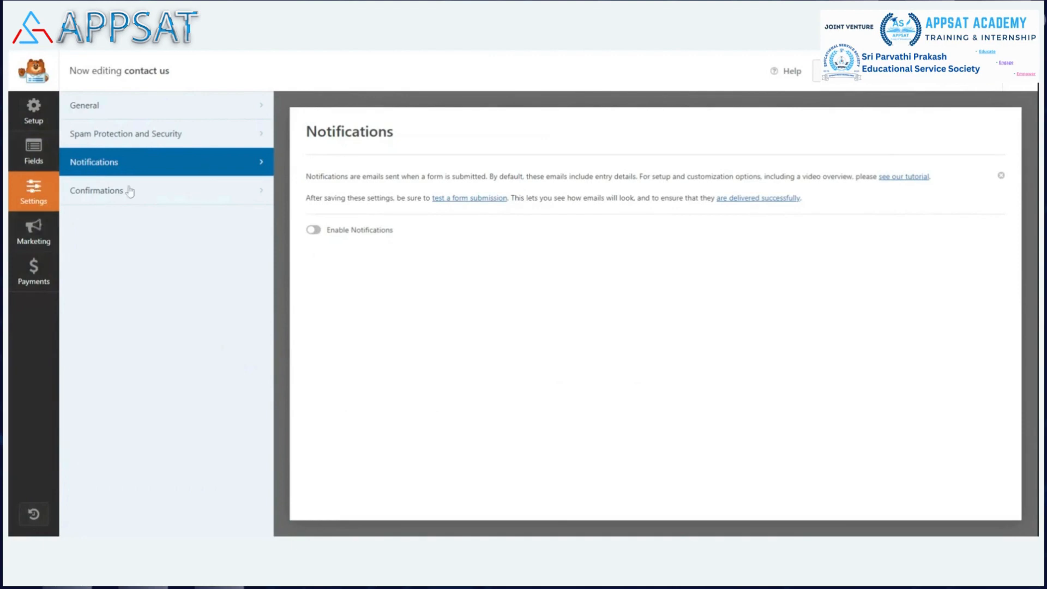
pyautogui.click(39, 156)
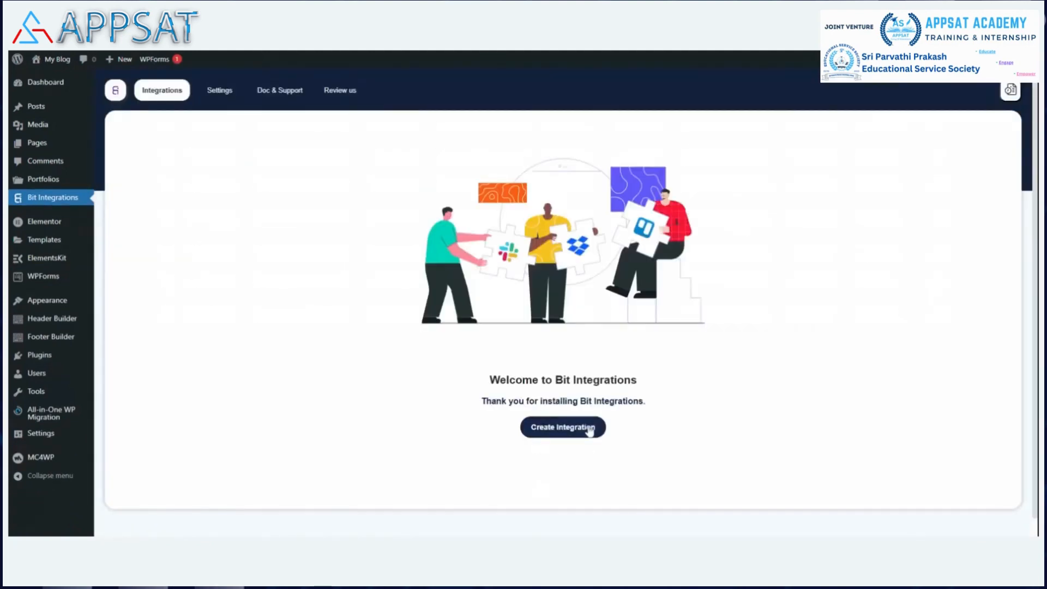
# Step: Create an integration in Bit Integrations with the WPForms "contact us" form as the trigger and Google Sheet as the action
pyautogui.click(589, 431)
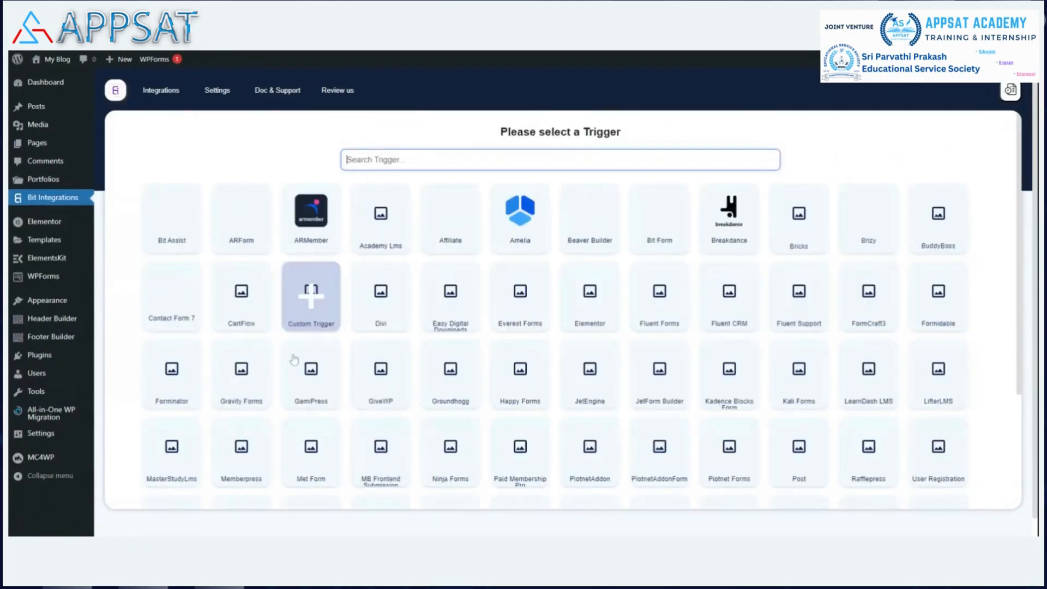
pyautogui.scroll(-3, 419, 458)
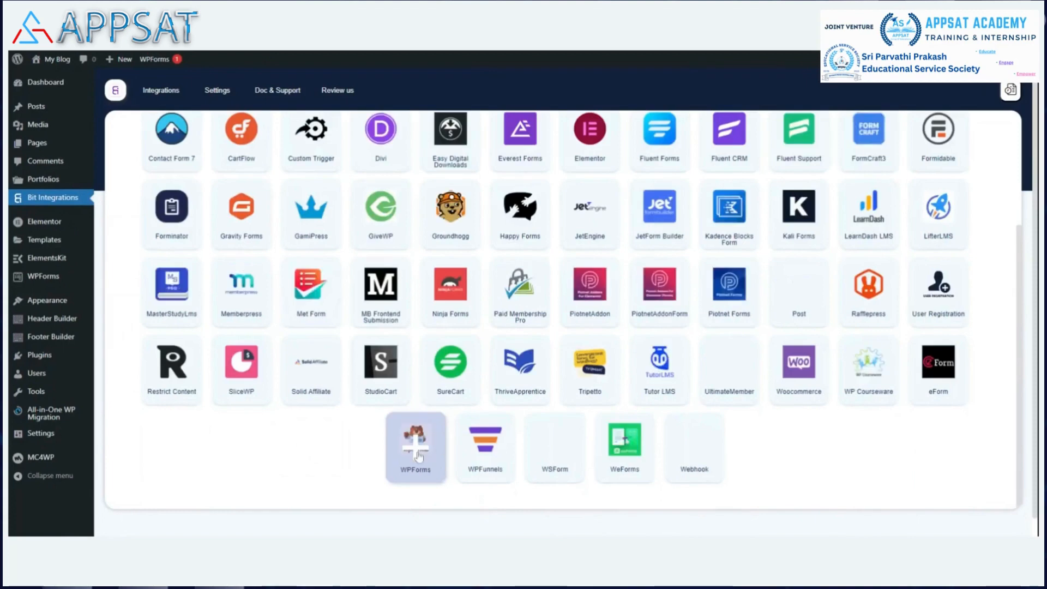
pyautogui.click(418, 454)
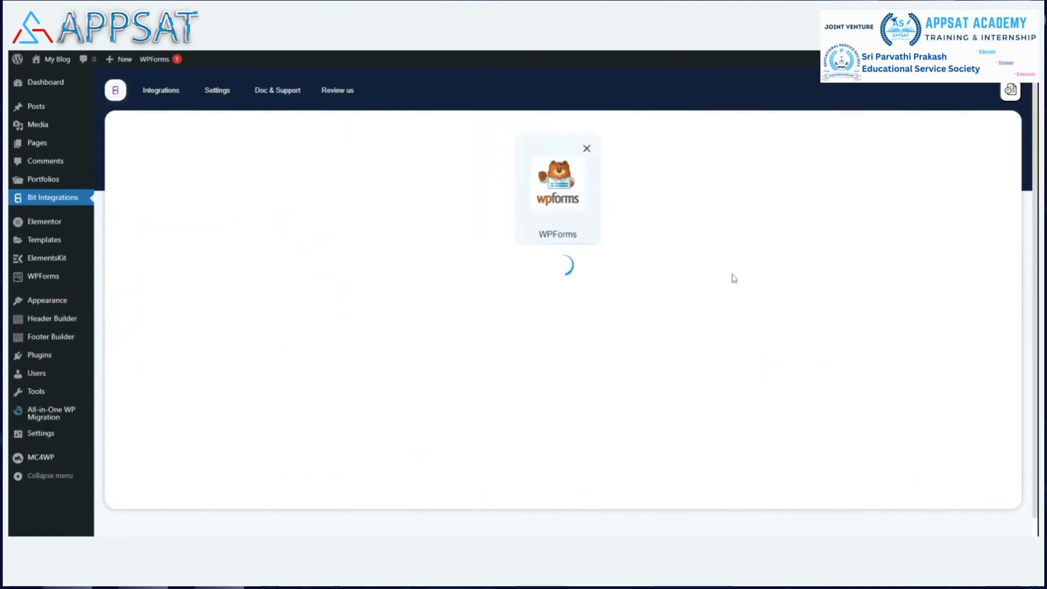
pyautogui.click(563, 297)
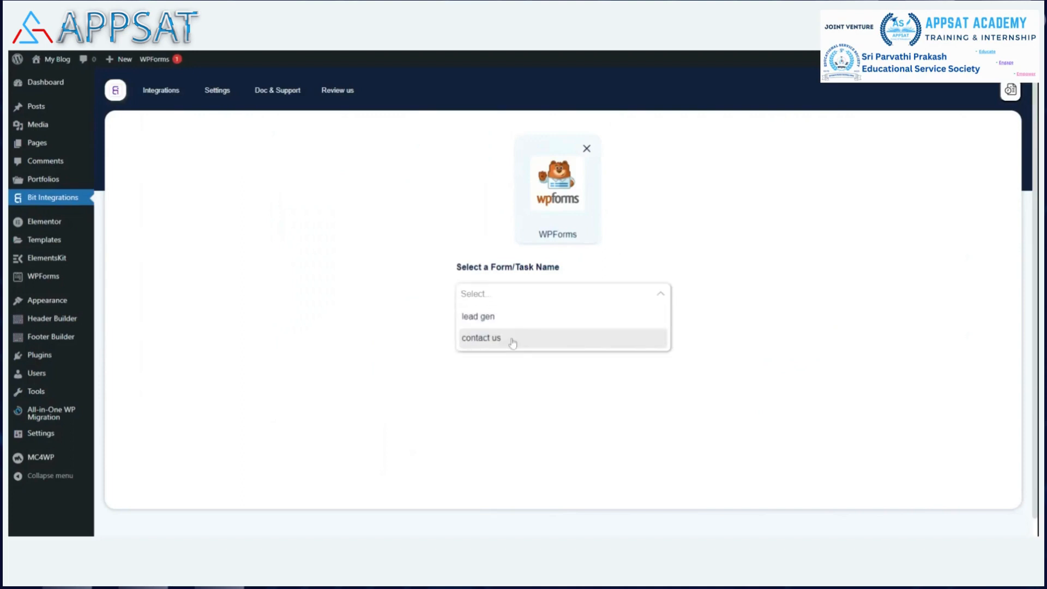
pyautogui.click(513, 339)
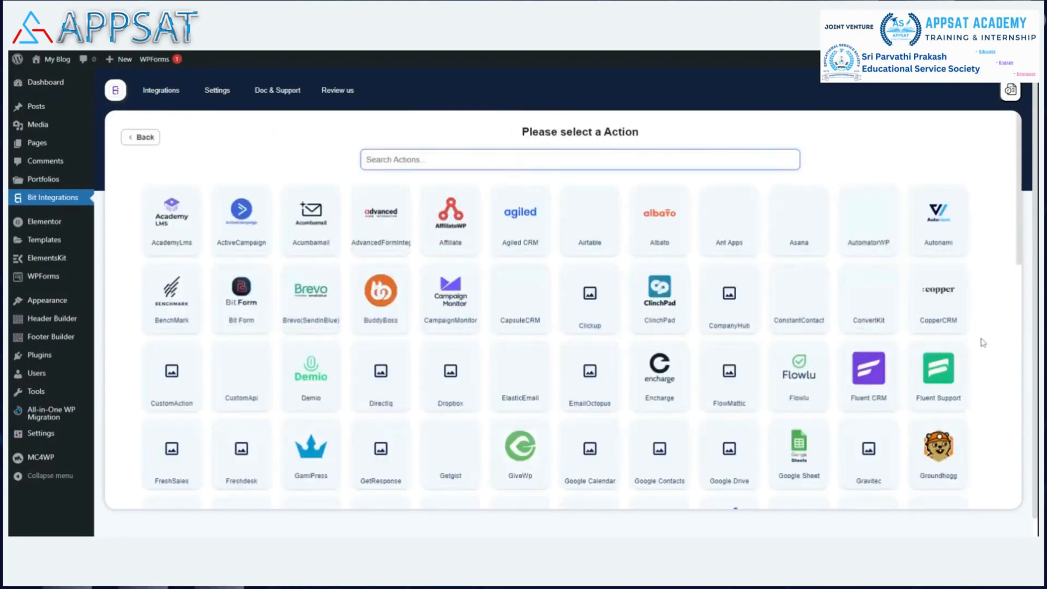
pyautogui.click(801, 451)
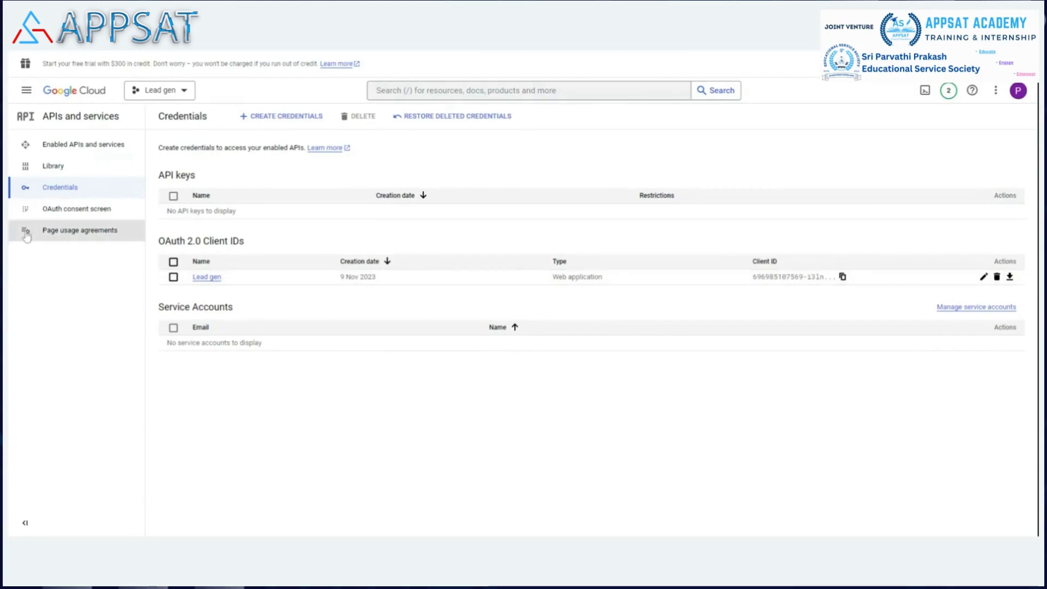
# Step: Review the Lead gen project's OAuth consent screen in Google Cloud, covering publishing status, user type, user cap and rate limits
pyautogui.click(90, 210)
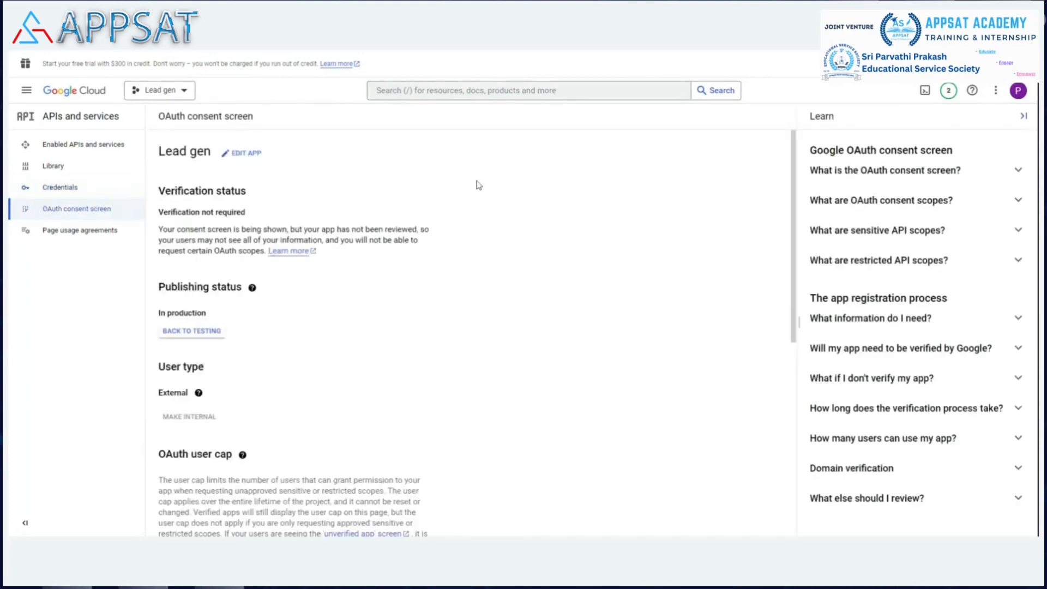
pyautogui.scroll(-1, 473, 183)
pyautogui.scroll(-3, 472, 183)
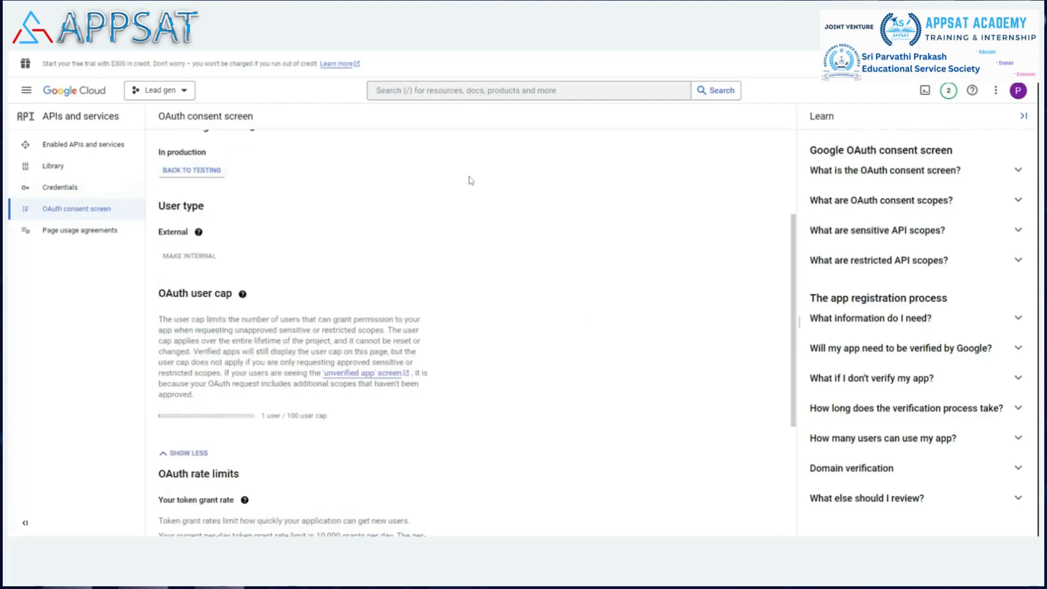
pyautogui.scroll(-3, 469, 180)
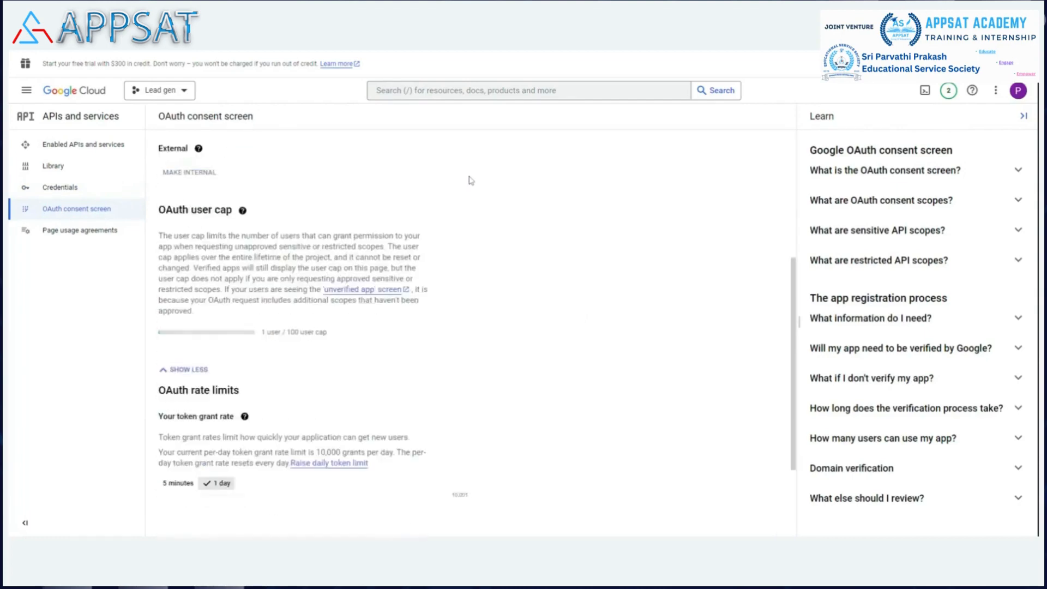
pyautogui.scroll(5, 512, 283)
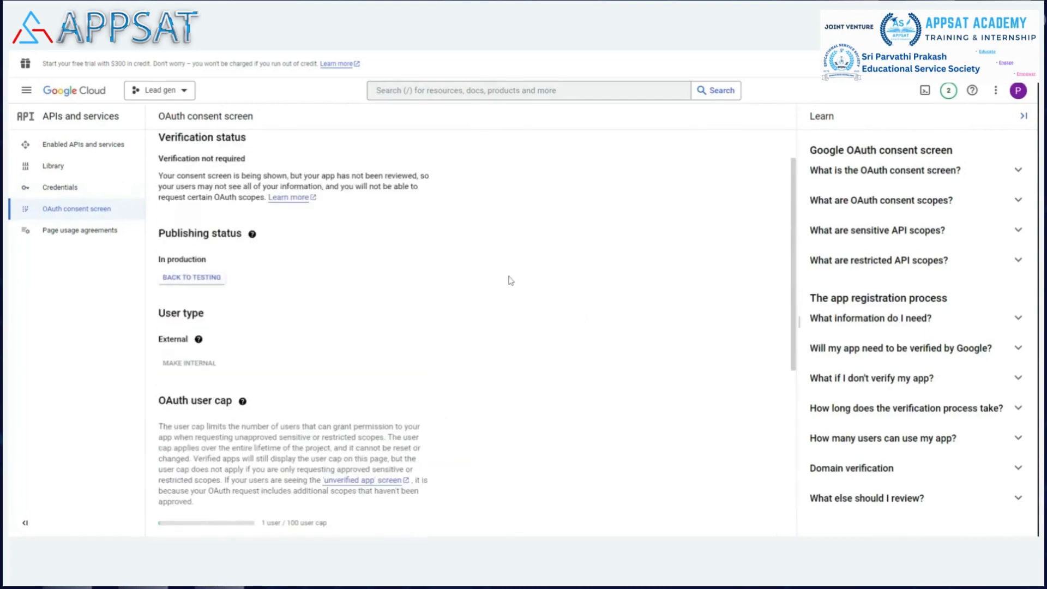
pyautogui.scroll(-1, 340, 257)
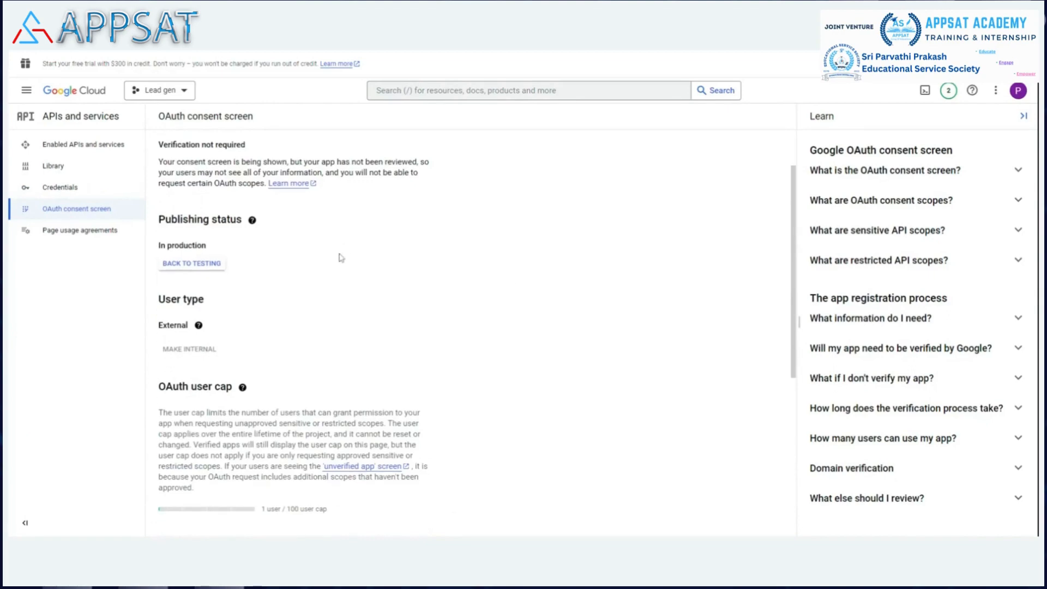
pyautogui.scroll(-3, 340, 258)
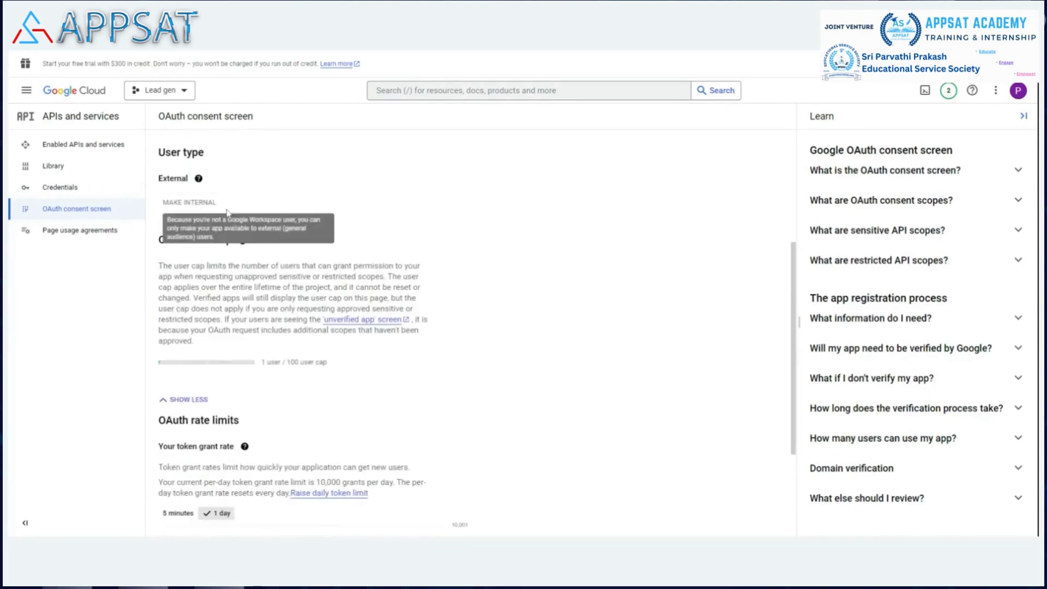
pyautogui.scroll(-3, 341, 258)
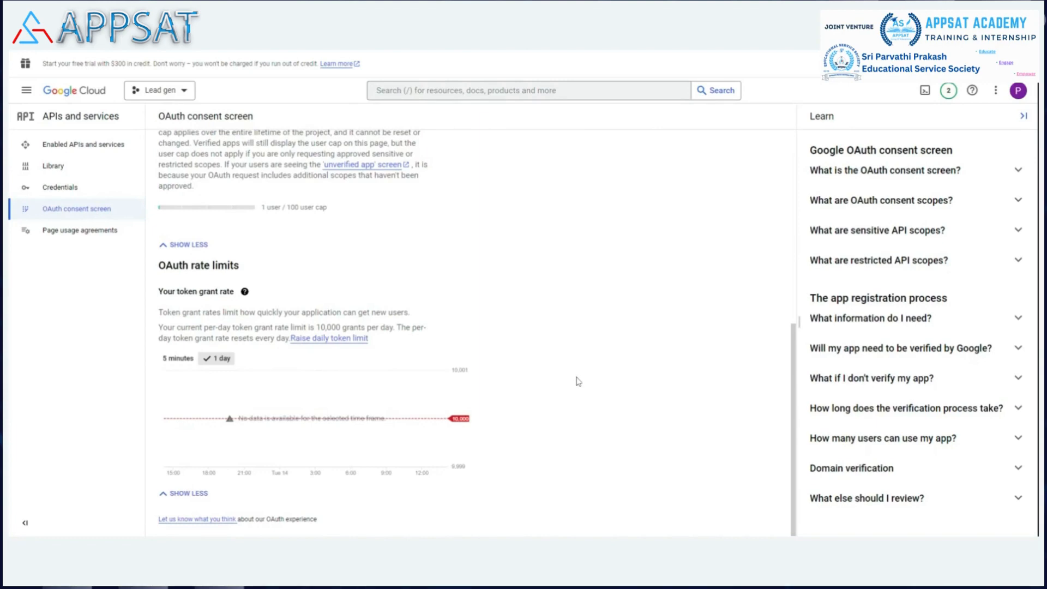
pyautogui.scroll(7, 577, 380)
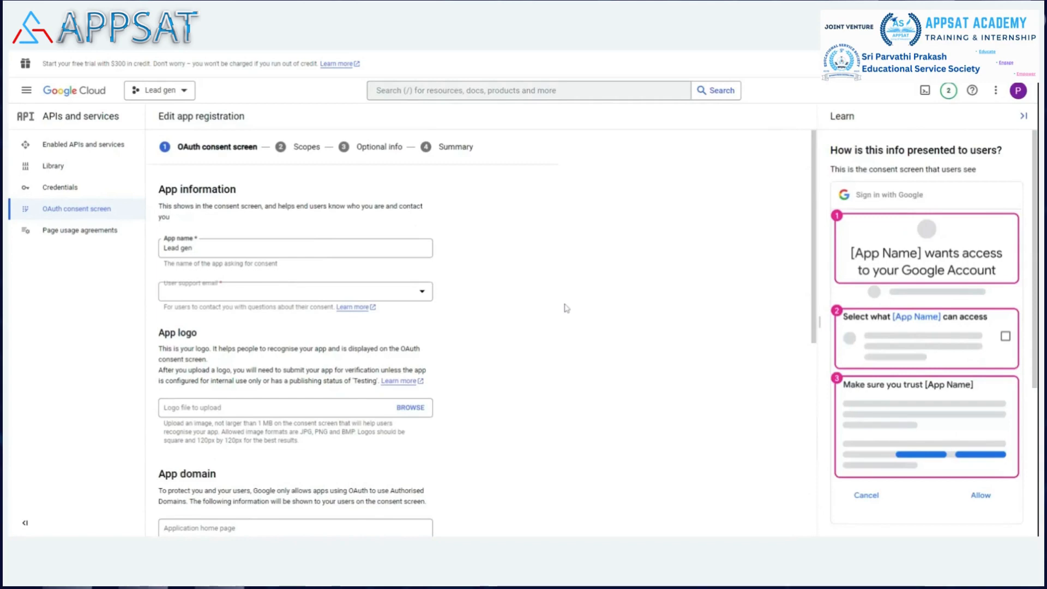
# Step: Edit the app registration's authorised domains, trying blog.howtogeek.pro in place of howtogeek.in and keeping only howtogeek.pro
pyautogui.scroll(-4, 563, 294)
pyautogui.scroll(-3, 562, 289)
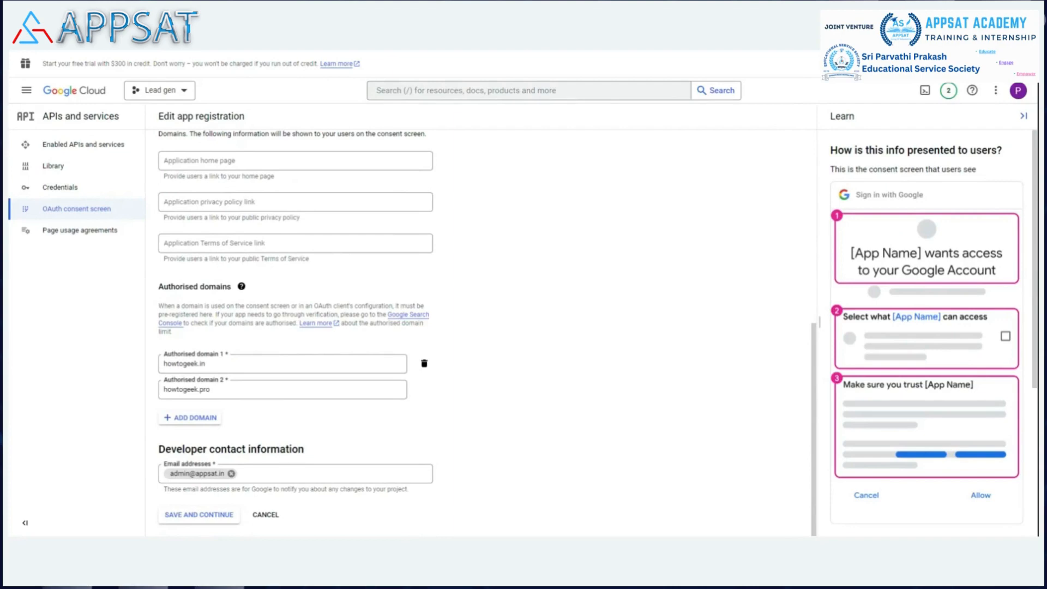
pyautogui.click(376, 364)
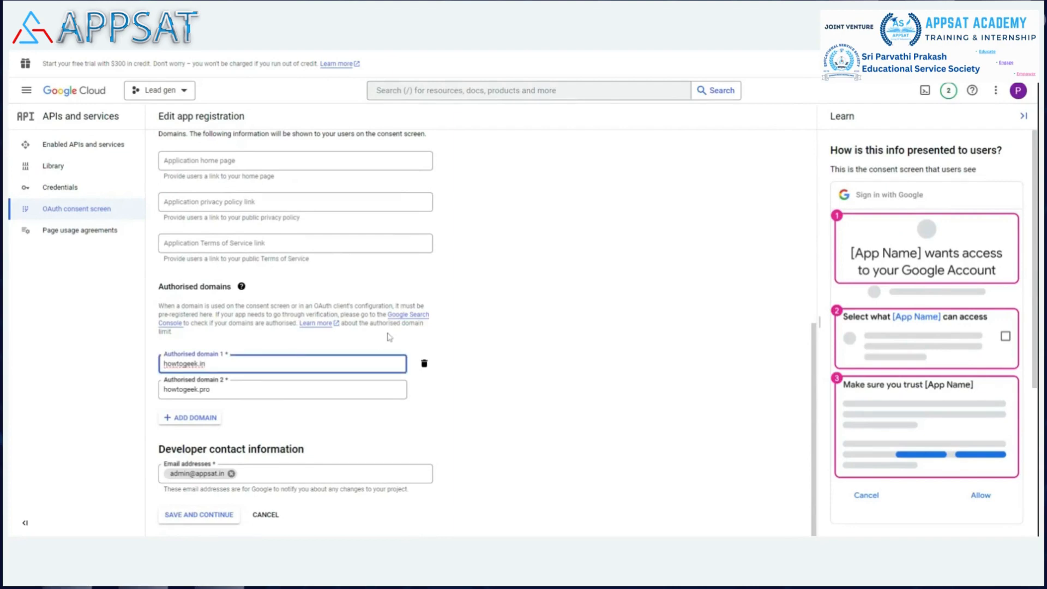
pyautogui.press('BackSpace')
pyautogui.press('BackSpace')
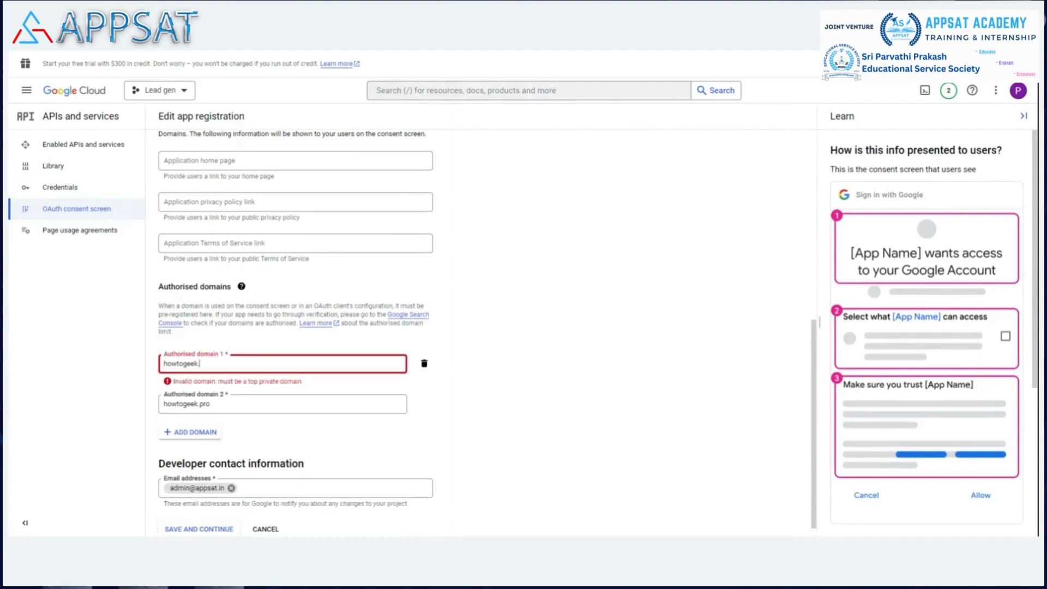
pyautogui.write('pro')
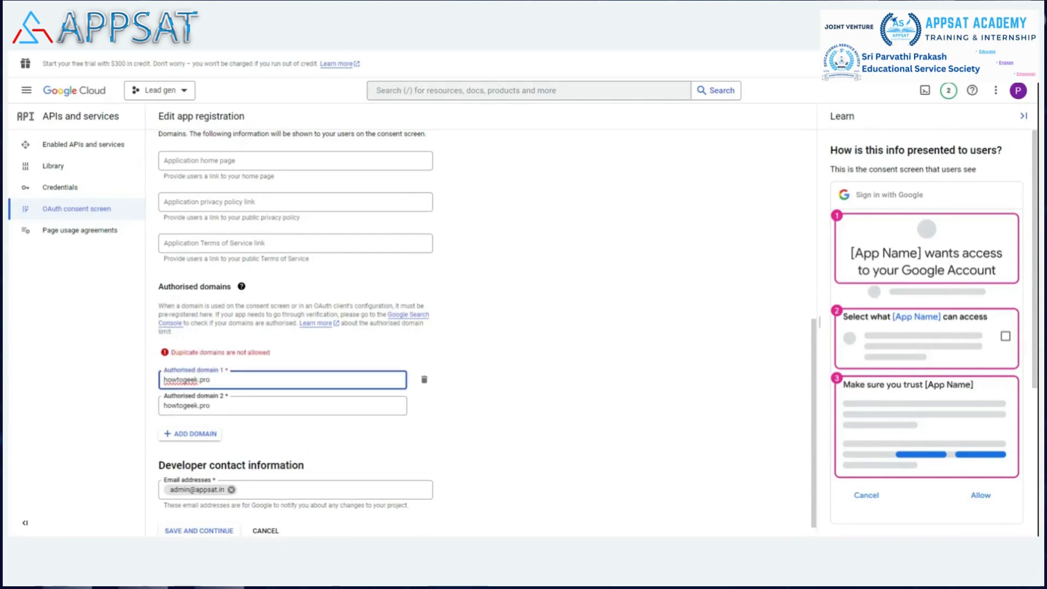
pyautogui.write('blog.')
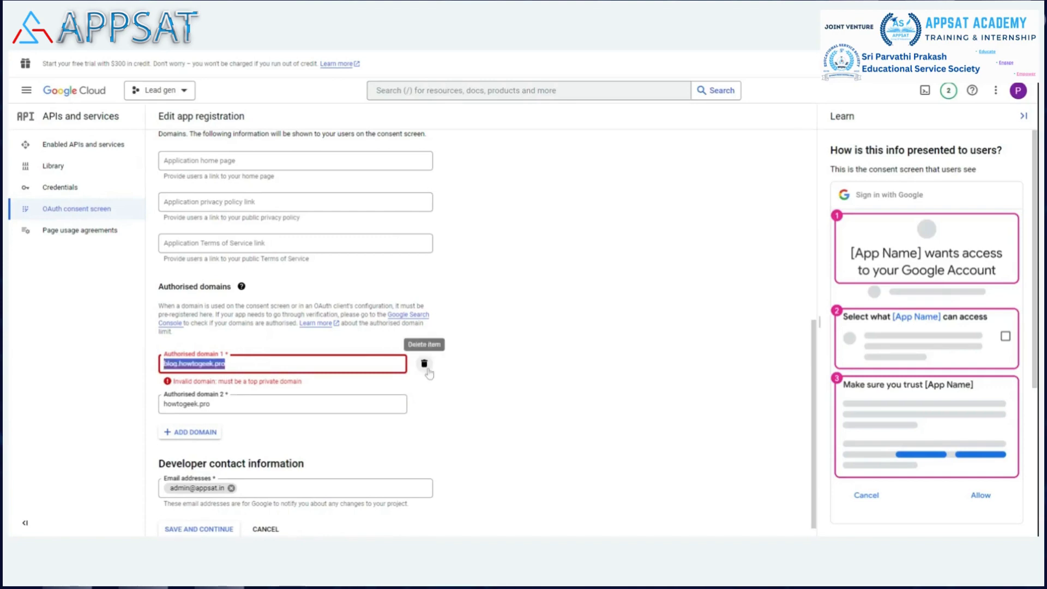
pyautogui.click(521, 367)
pyautogui.press('Return')
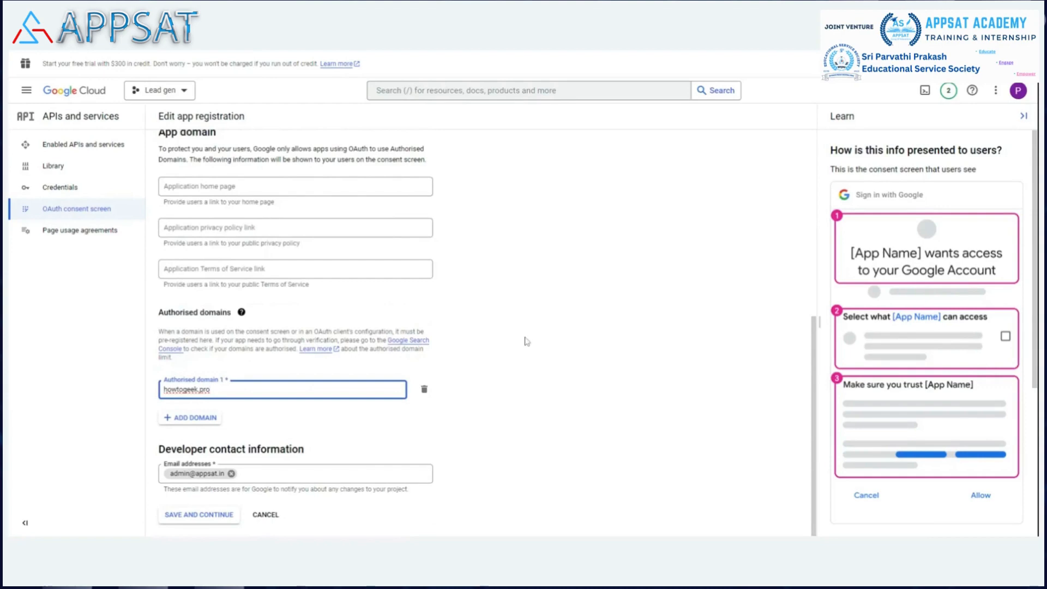
pyautogui.click(187, 93)
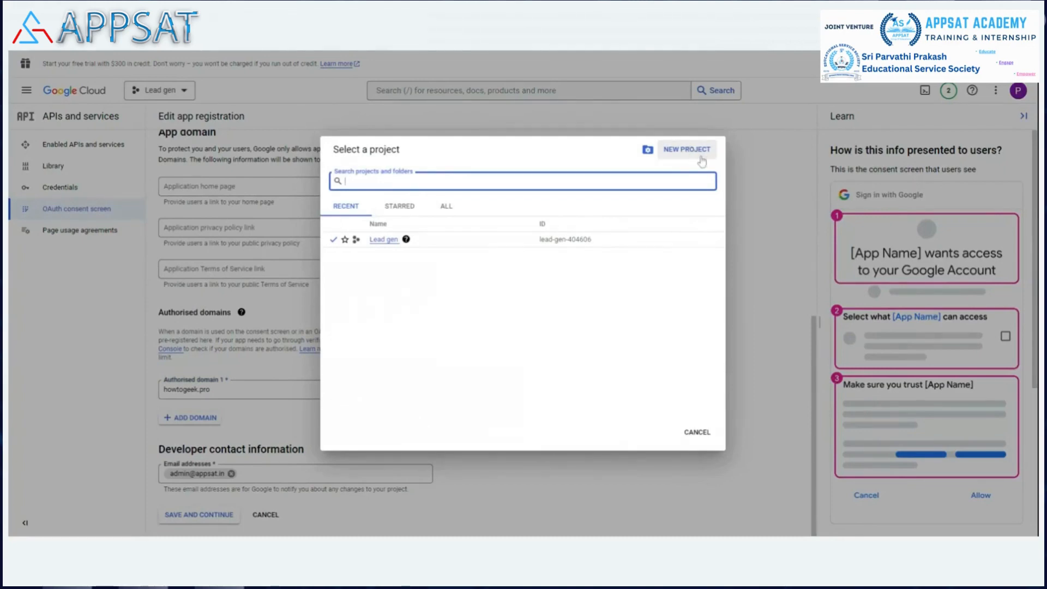
pyautogui.click(701, 436)
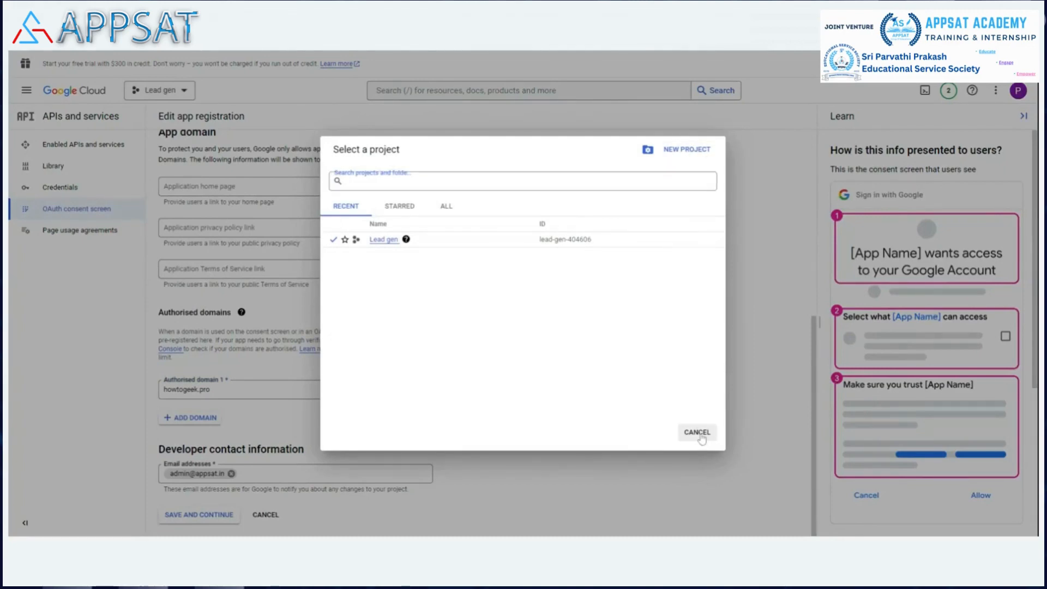
pyautogui.click(701, 436)
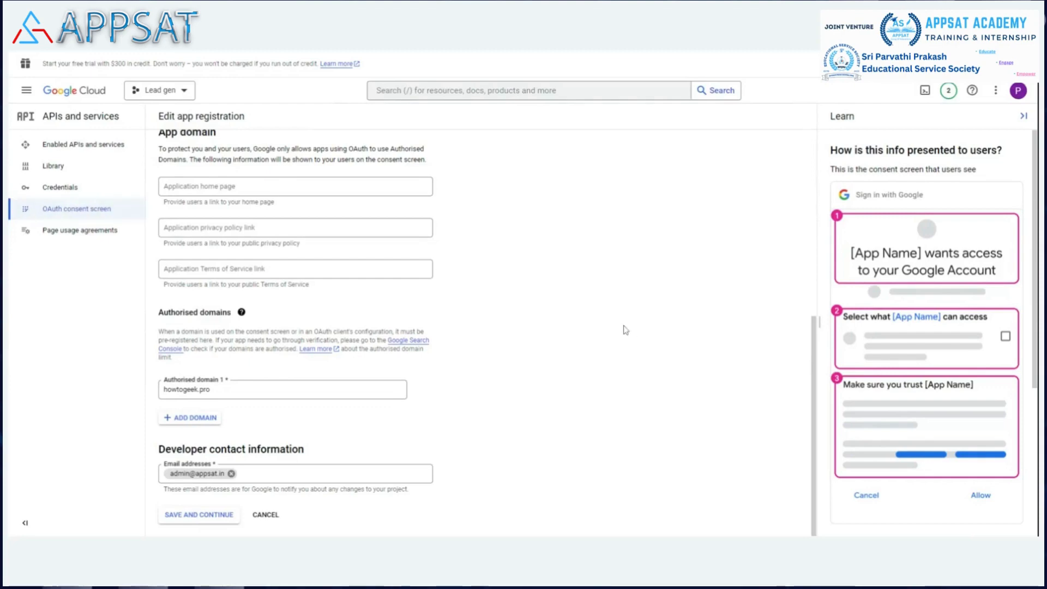
# Step: Check the app information and developer contact, save the OAuth consent screen details and continue to the scopes
pyautogui.scroll(5, 215, 283)
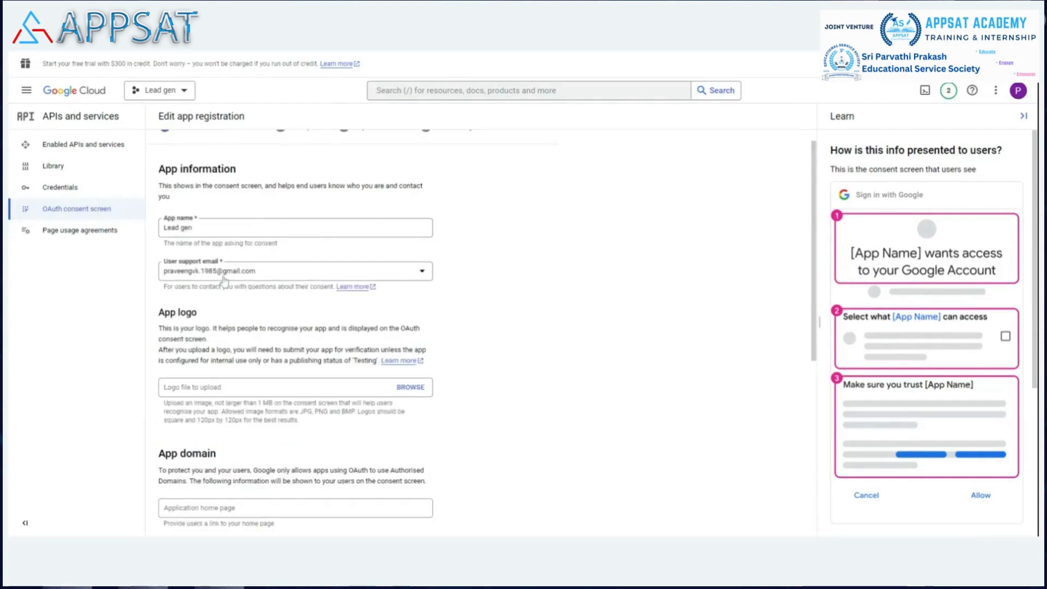
pyautogui.scroll(-1, 519, 283)
pyautogui.scroll(-4, 519, 282)
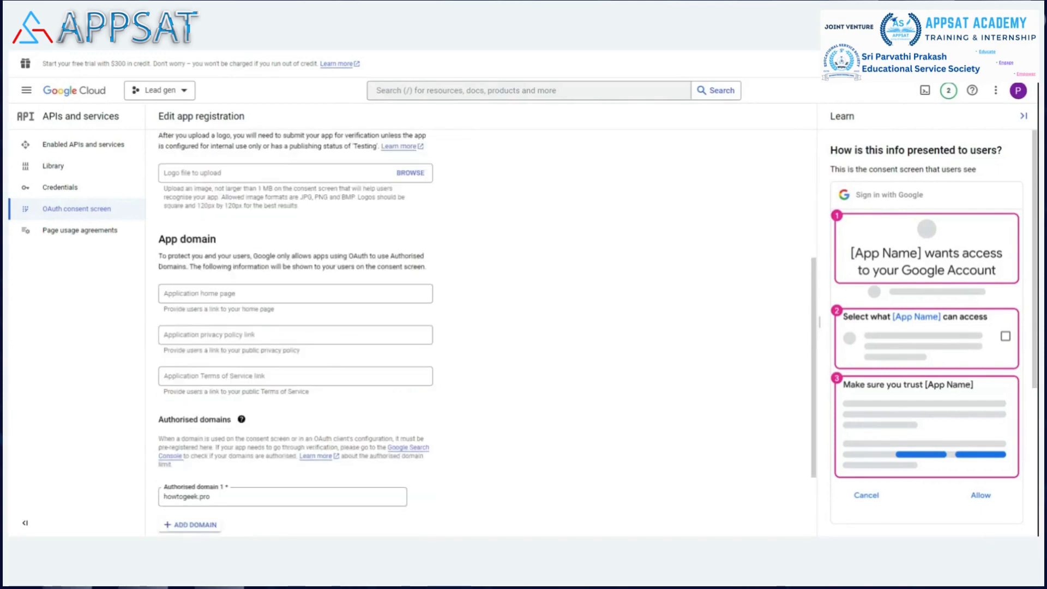
pyautogui.scroll(-2, 491, 353)
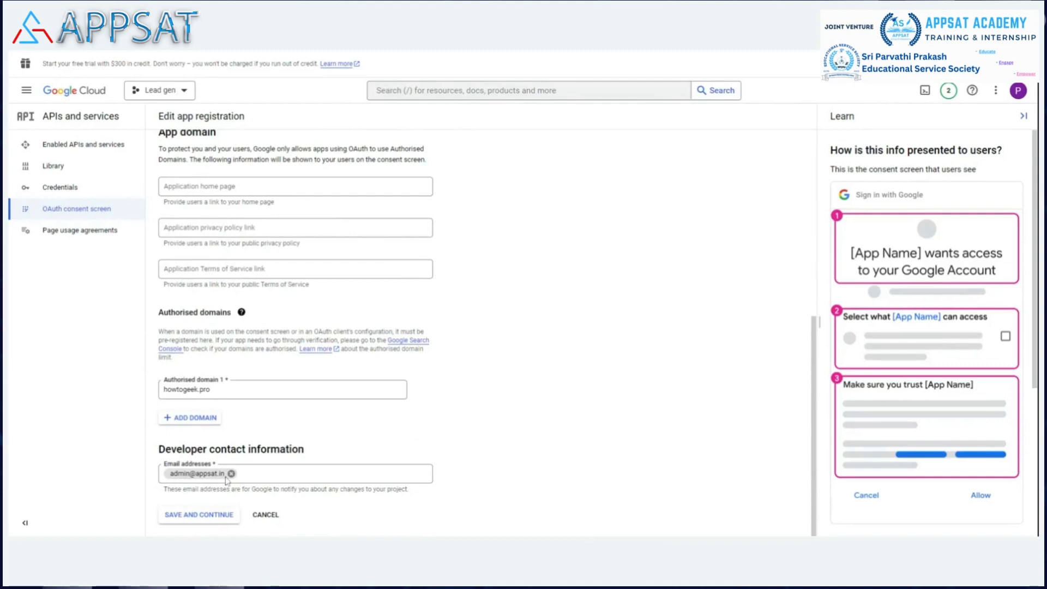
pyautogui.click(210, 516)
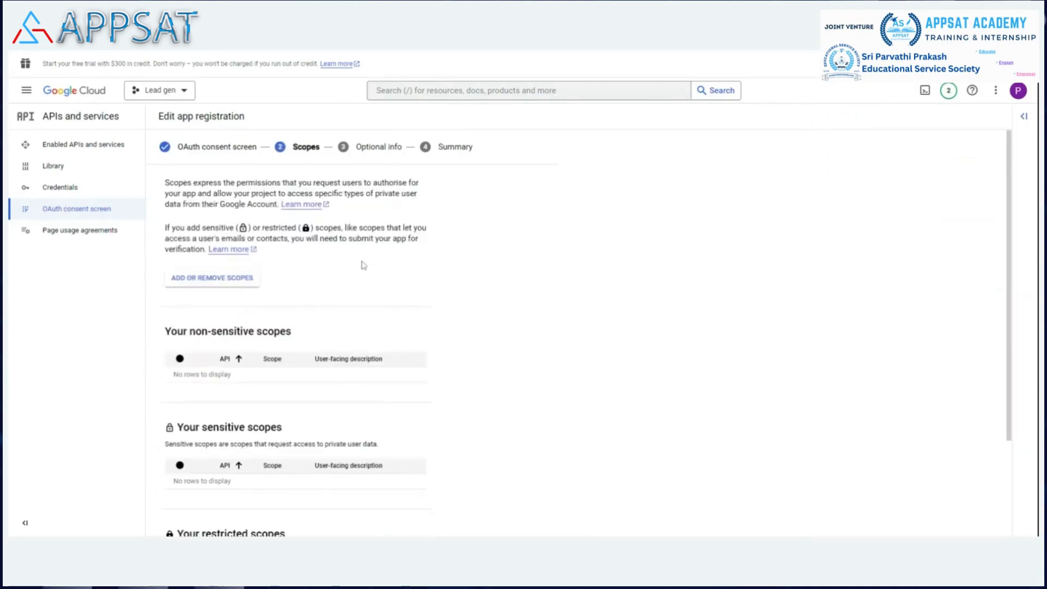
pyautogui.scroll(-3, 364, 264)
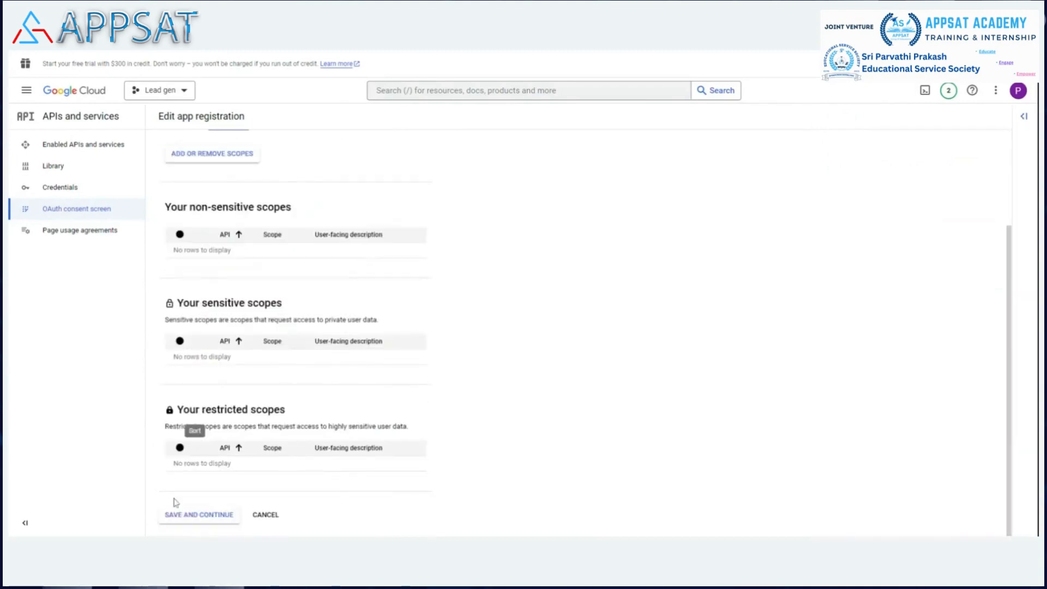
# Step: Continue through the scopes and optional info without additions, review the app registration summary and return to the OAuth consent dashboard
pyautogui.click(197, 514)
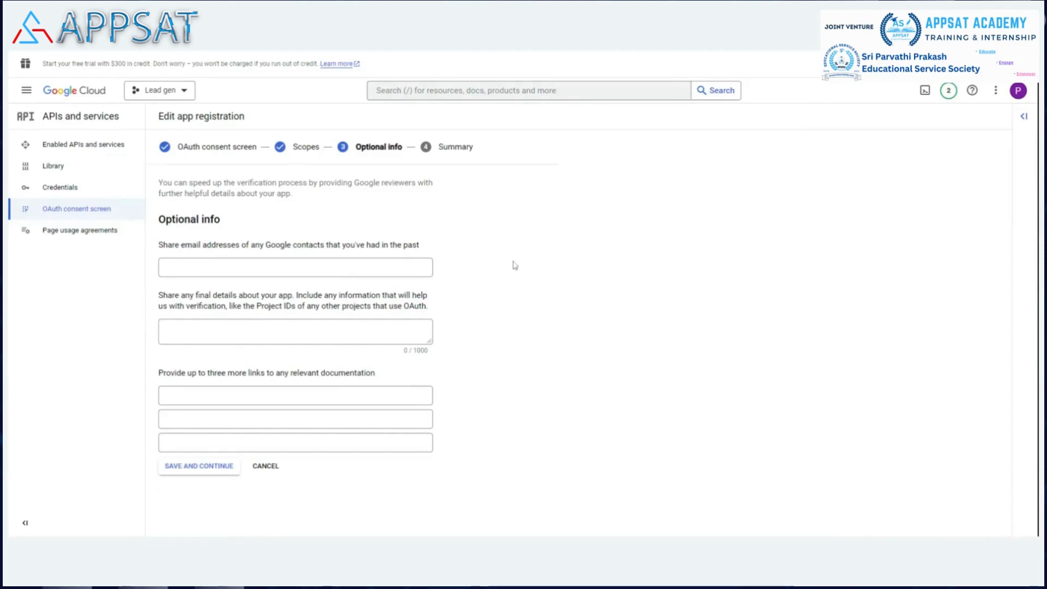
pyautogui.click(195, 468)
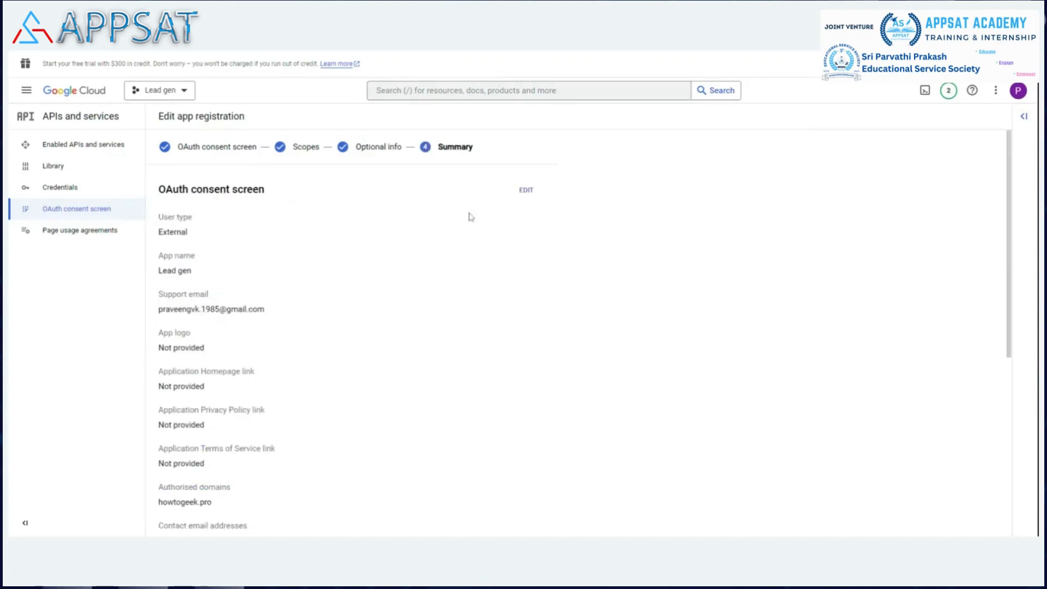
pyautogui.scroll(-6, 287, 273)
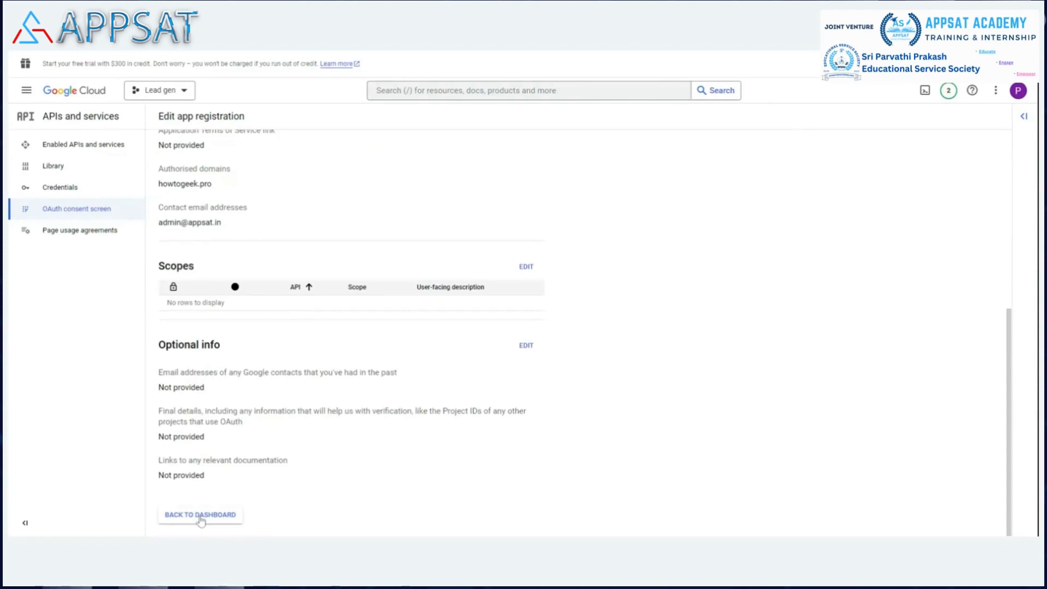
pyautogui.click(200, 516)
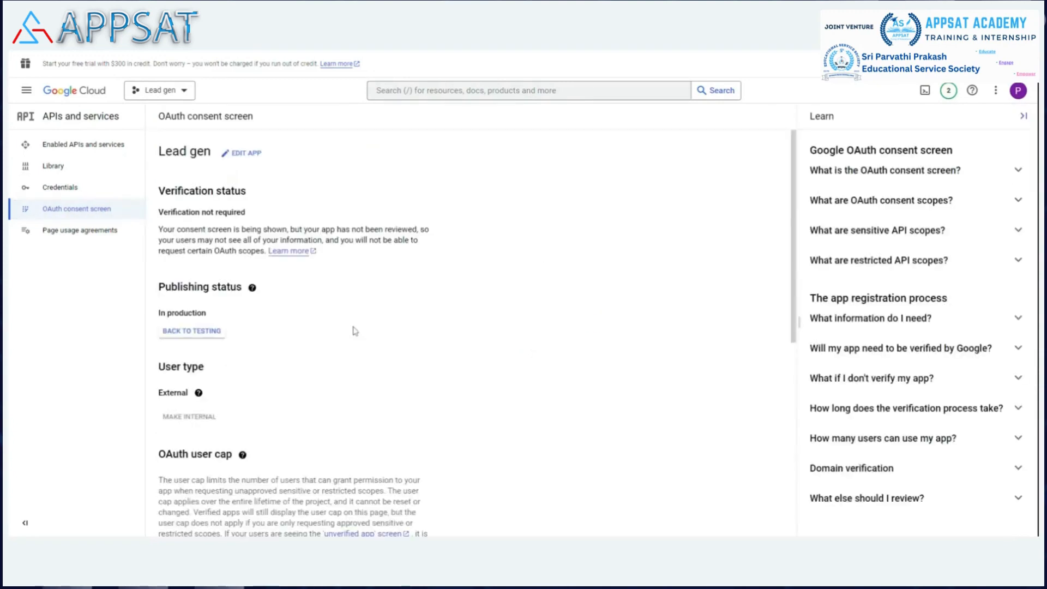
# Step: From the enabled APIs and services, search for "google drive api" and open the Google Drive API
pyautogui.click(90, 146)
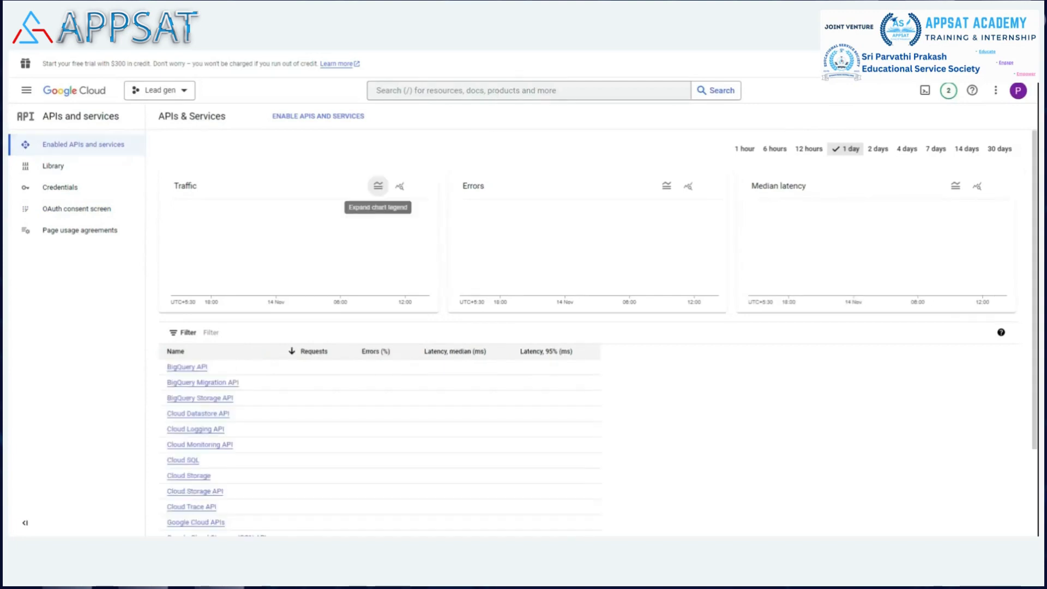
pyautogui.click(436, 90)
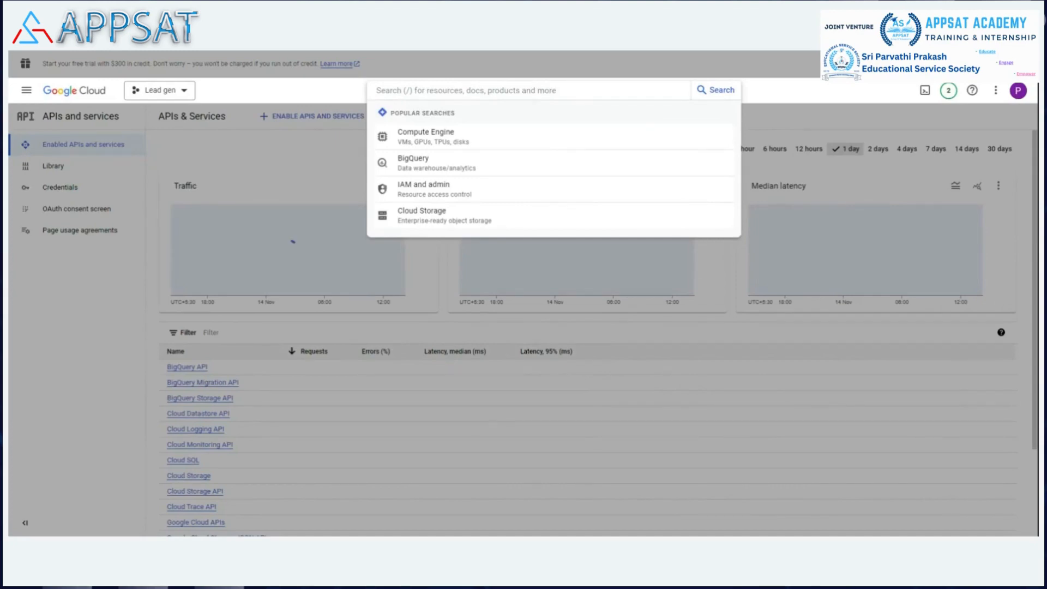
pyautogui.write('google')
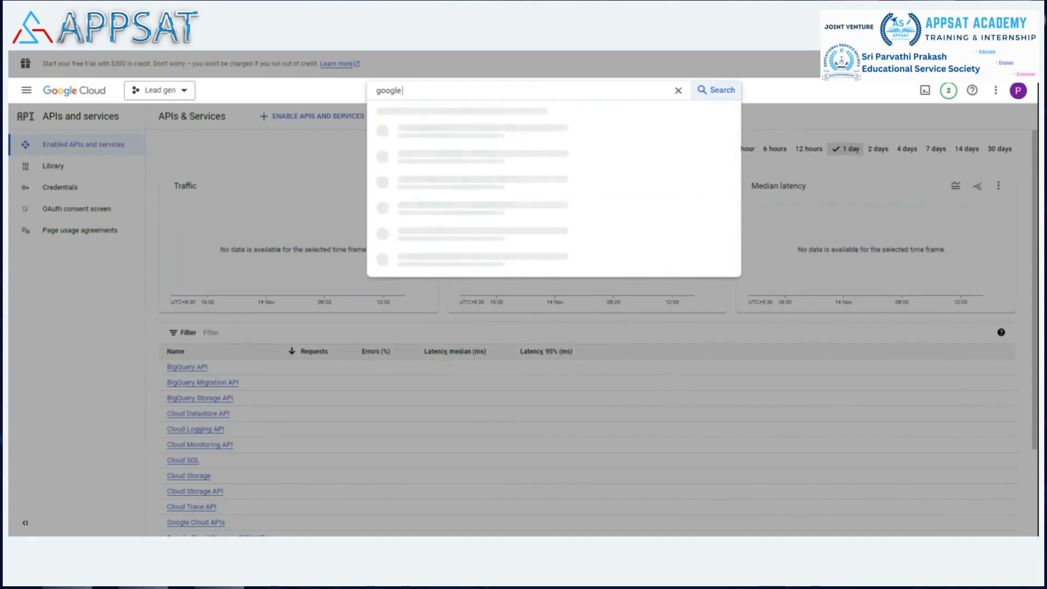
pyautogui.write('drive api')
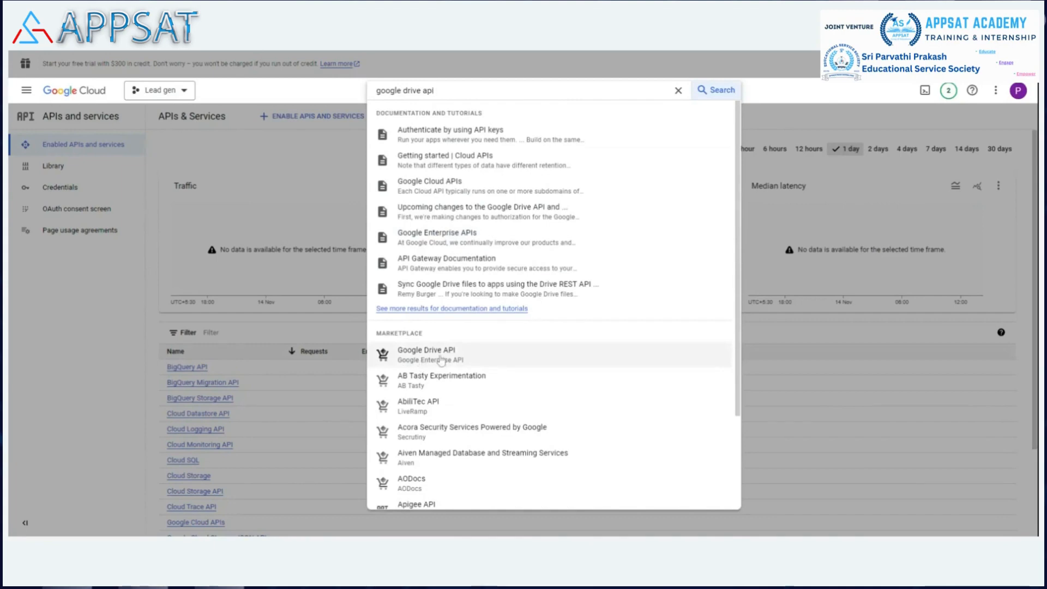
pyautogui.click(441, 360)
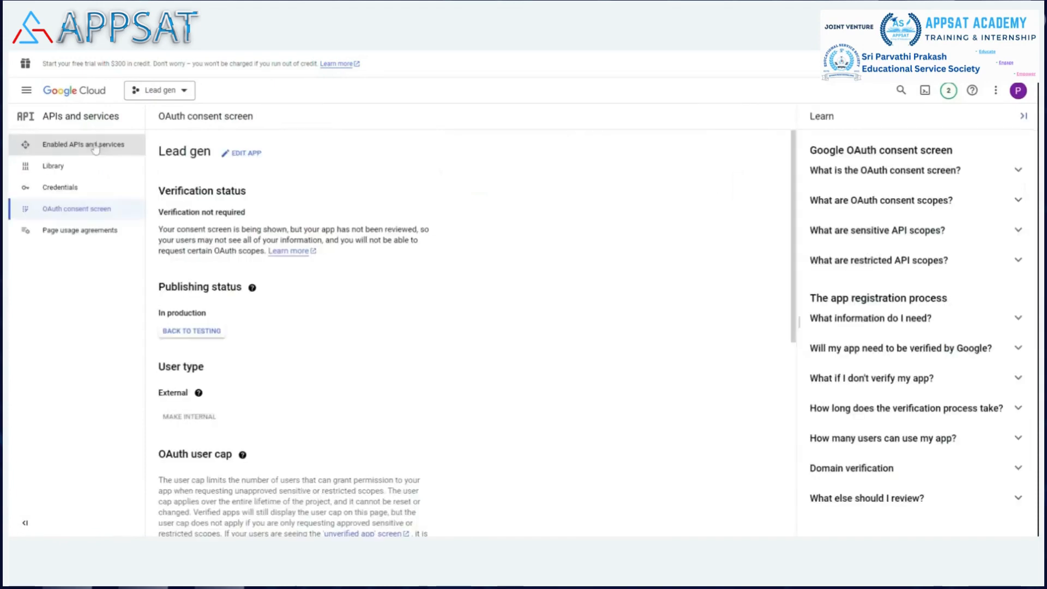
# Step: Return to the enabled APIs and services and search the console for "google sheet api"
pyautogui.click(95, 147)
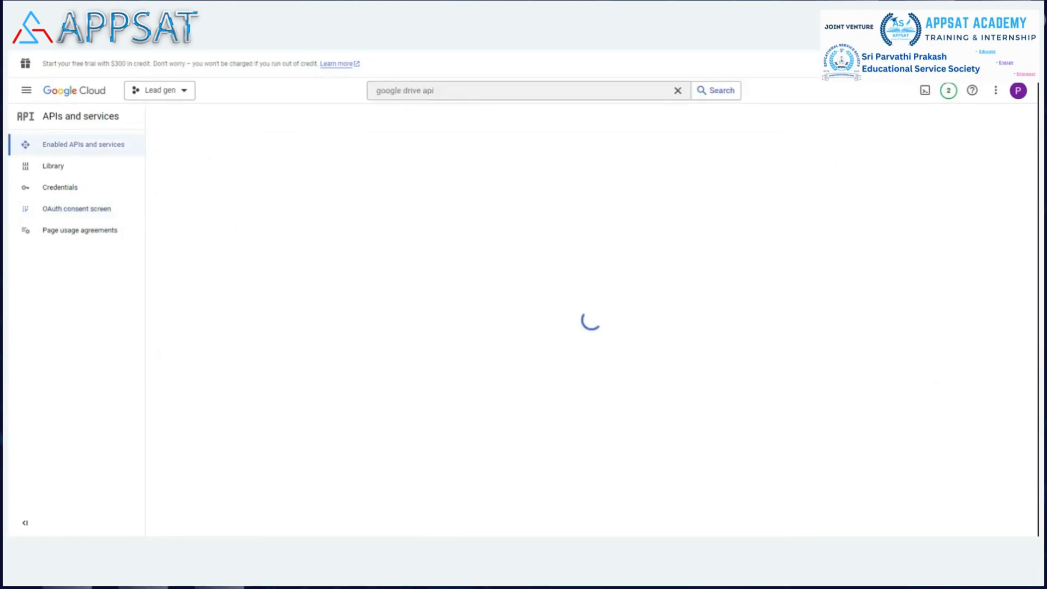
pyautogui.doubleClick(428, 90)
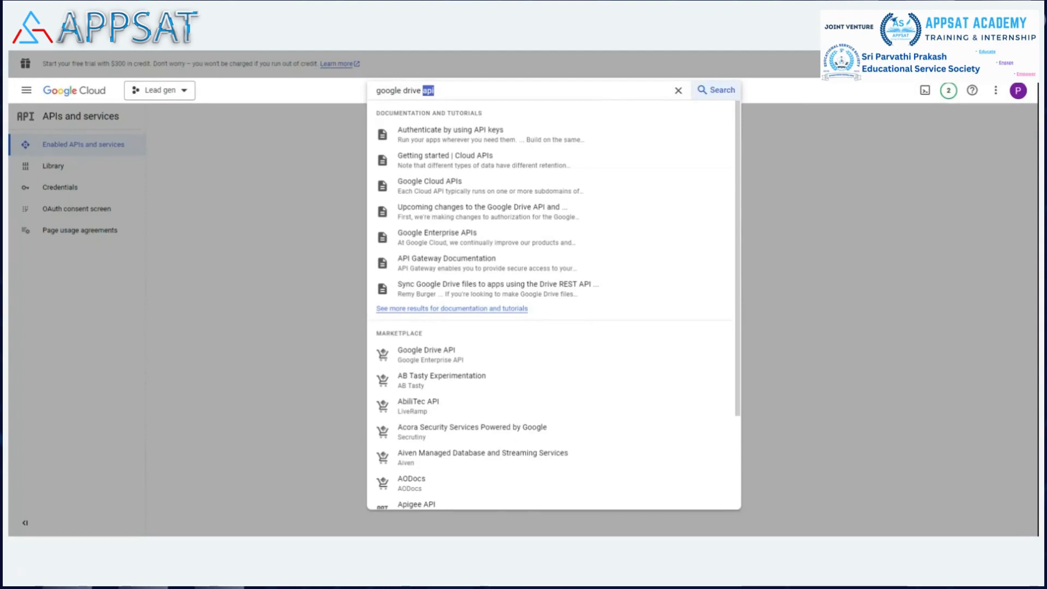
pyautogui.press('Left')
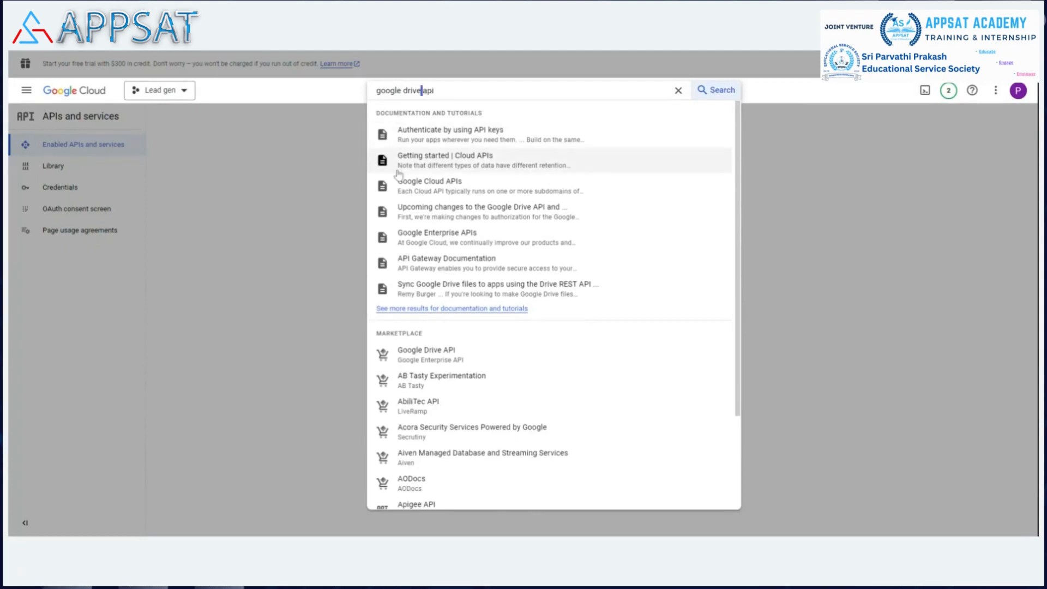
pyautogui.press('BackSpace')
pyautogui.press('BackSpace')
pyautogui.press('BackSpace')
pyautogui.press('BackSpace')
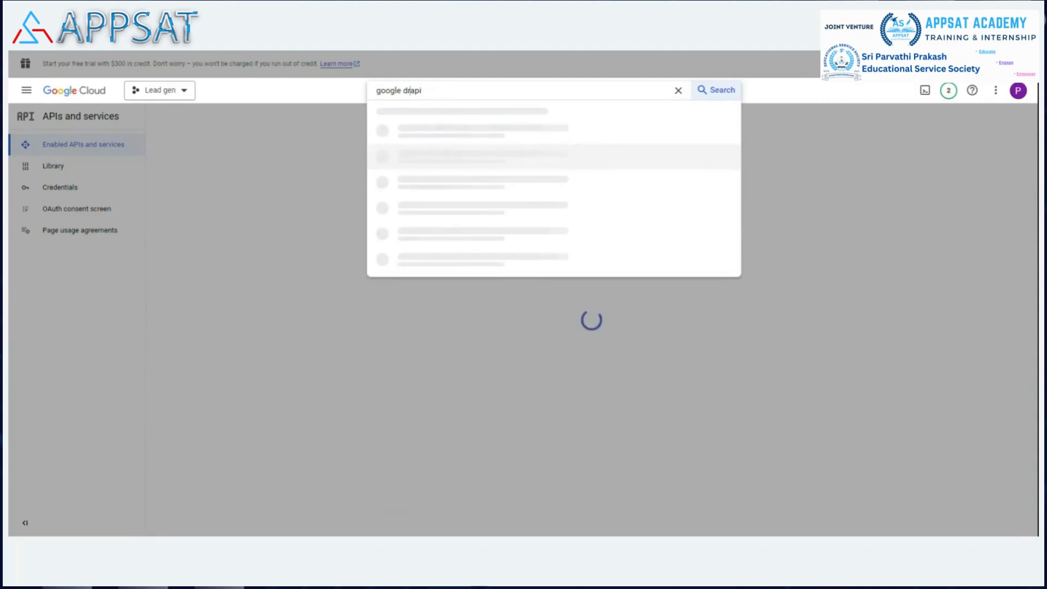
pyautogui.press('BackSpace')
pyautogui.write('sheet')
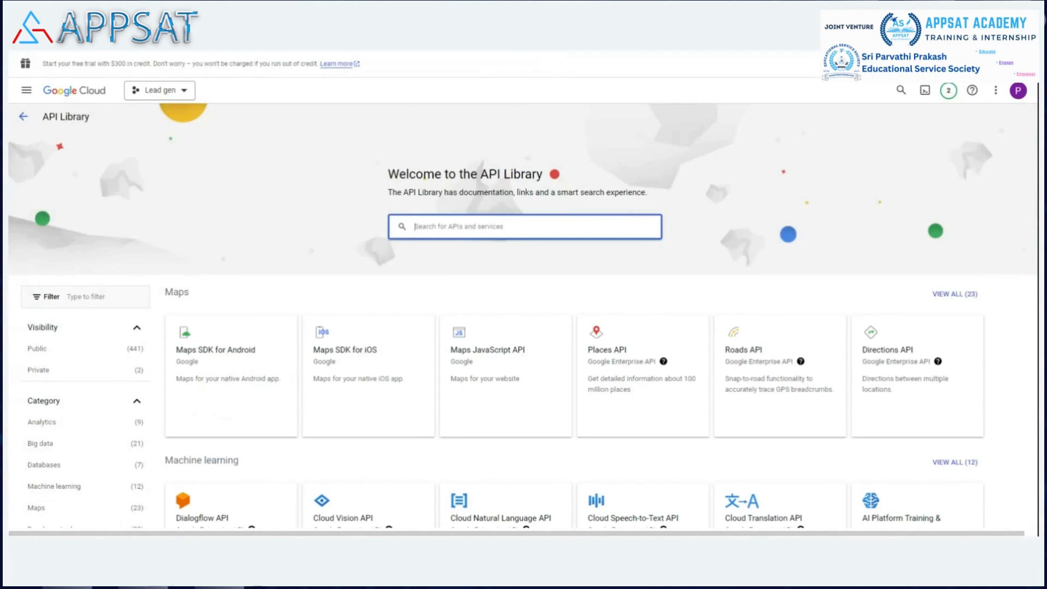
# Step: Find the Google Sheets API among the search results and open its product page
pyautogui.hotkey('alt', 'Left')
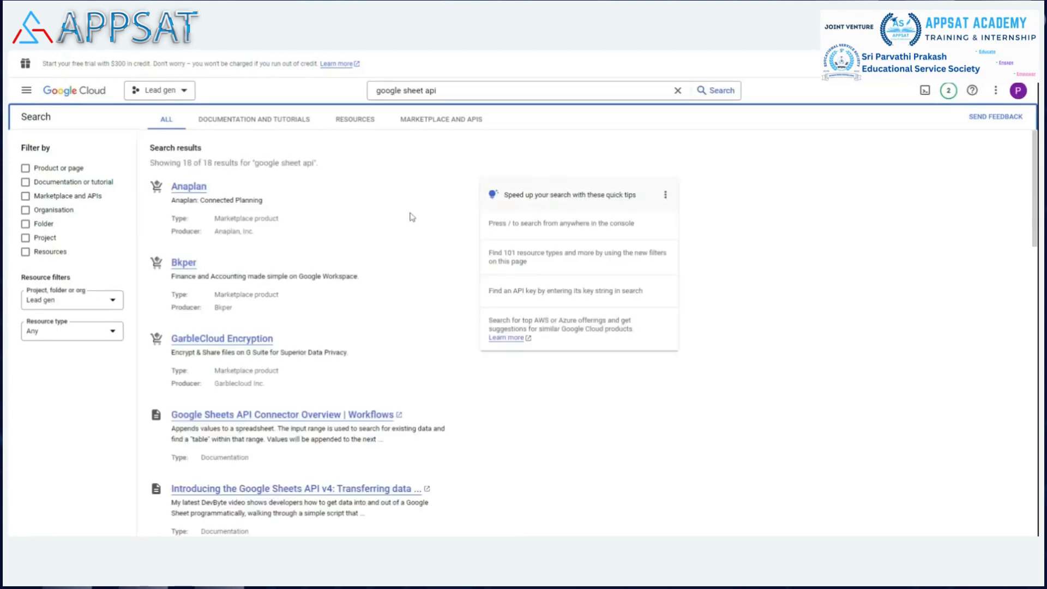
pyautogui.scroll(-3, 411, 217)
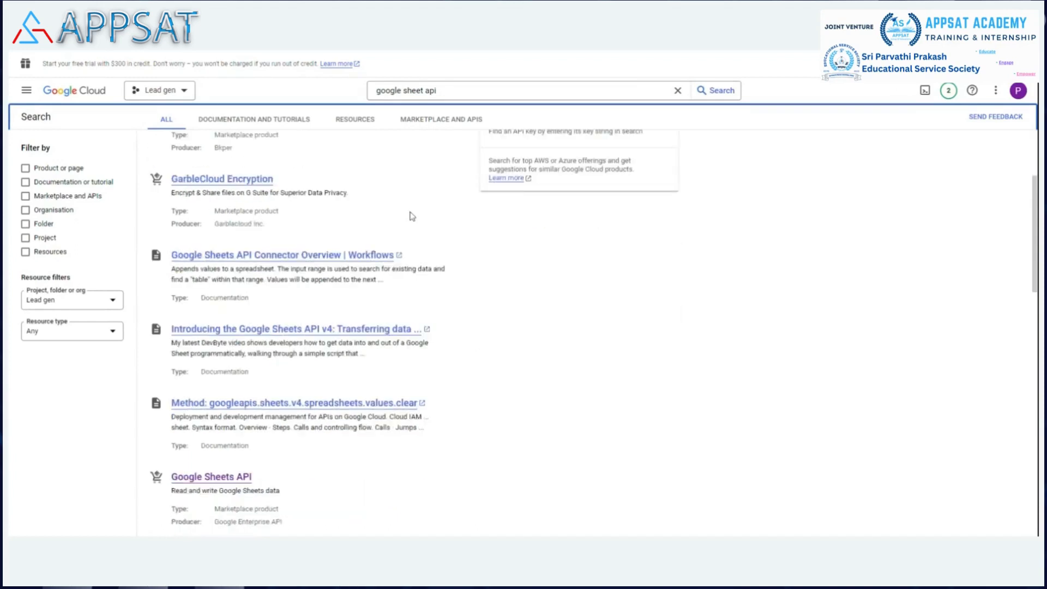
pyautogui.scroll(-3, 411, 217)
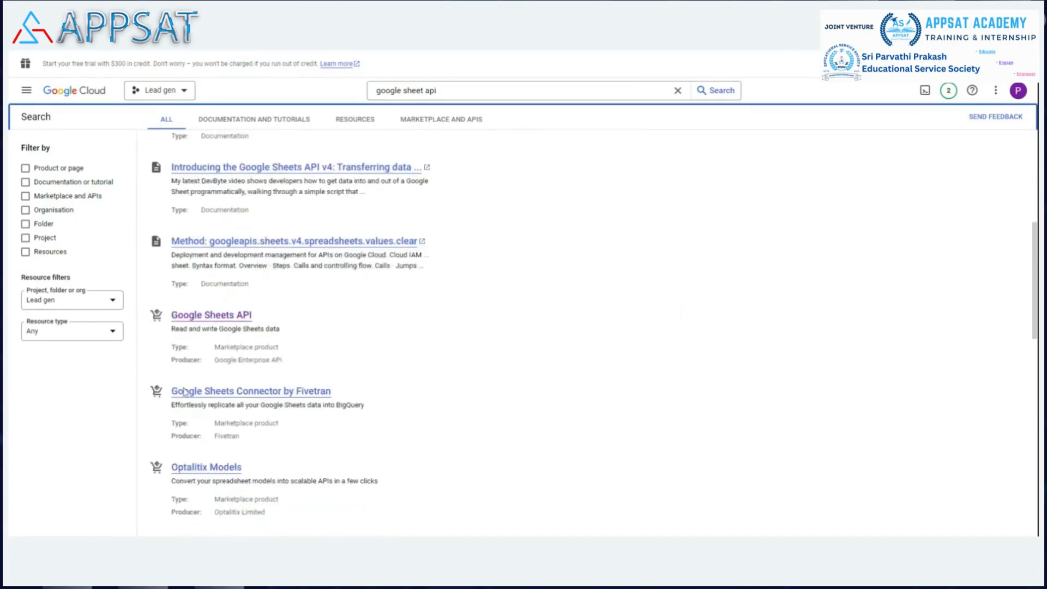
pyautogui.click(212, 316)
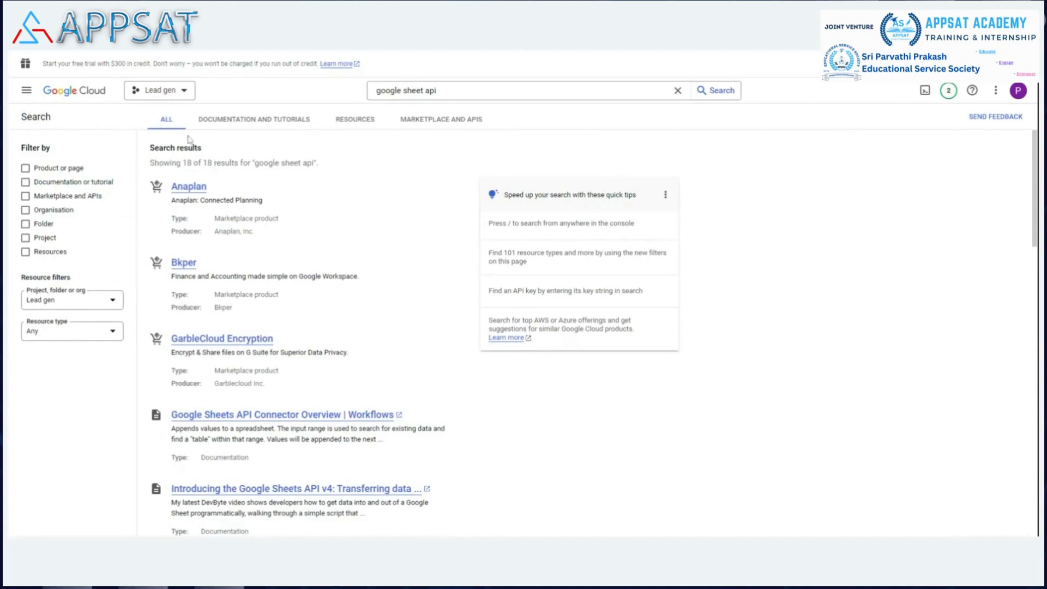
pyautogui.click(173, 92)
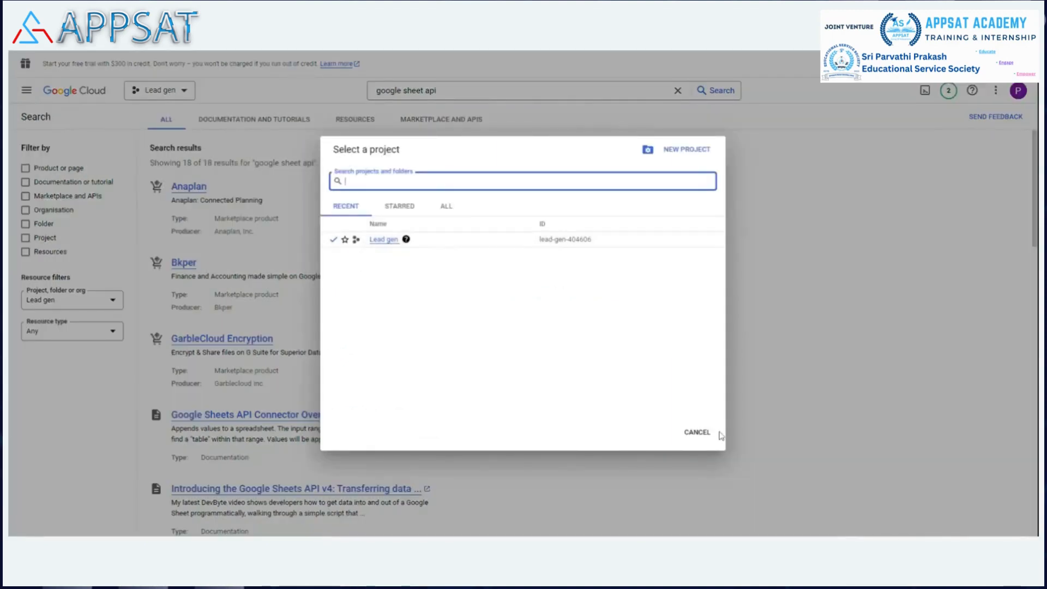
pyautogui.click(699, 432)
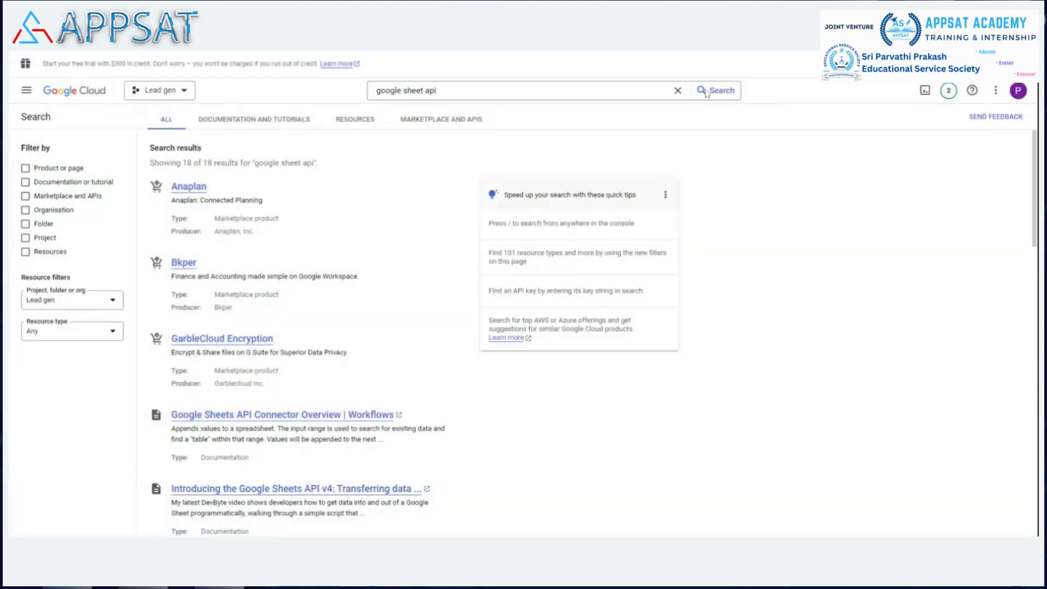
pyautogui.click(677, 91)
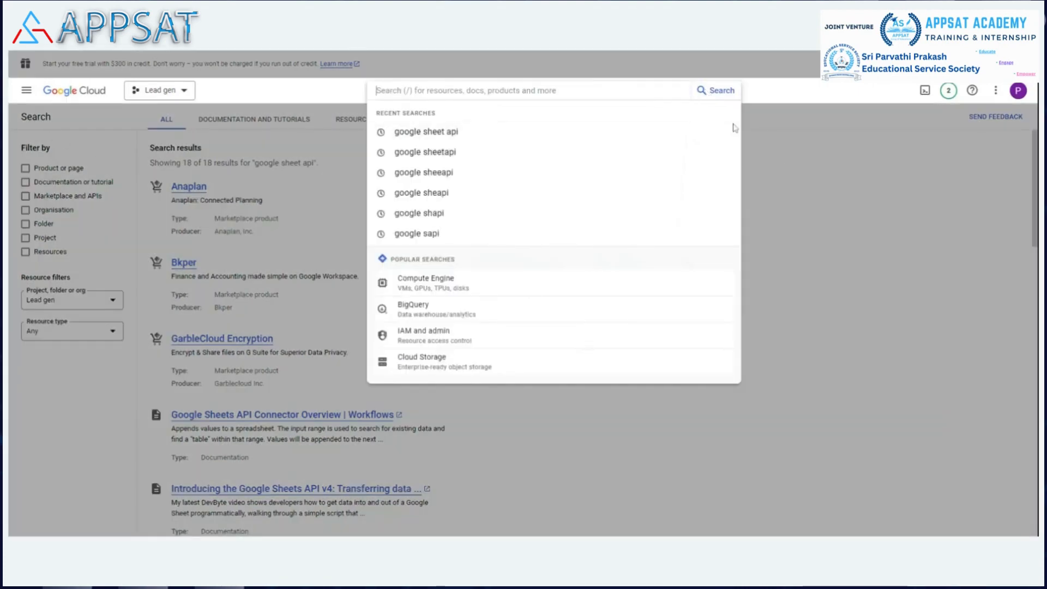
pyautogui.click(835, 149)
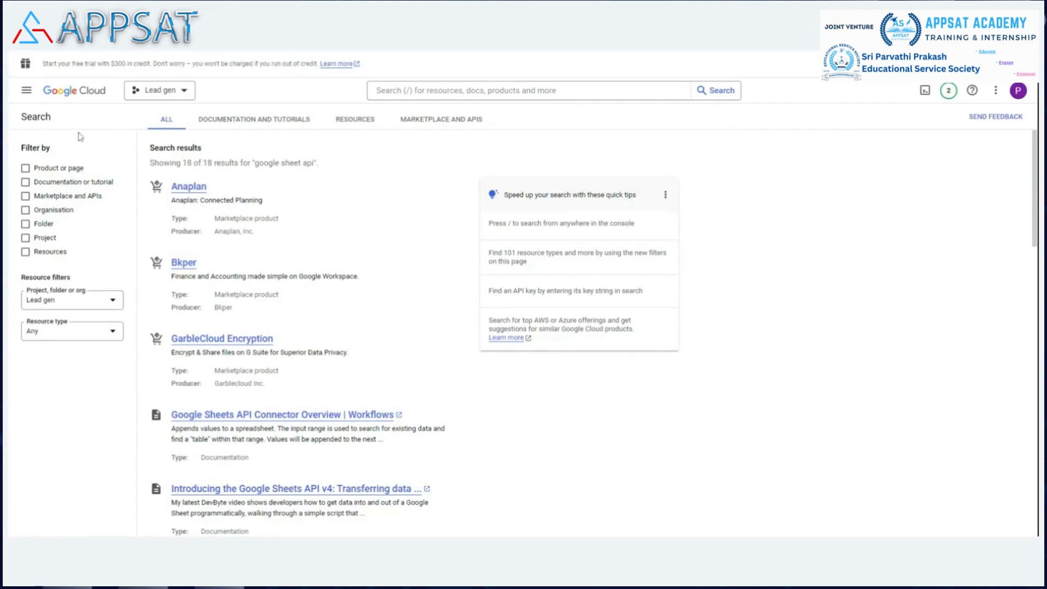
# Step: Start a new OAuth client ID in the Lead gen project's API credentials with Web application as the application type
pyautogui.click(26, 91)
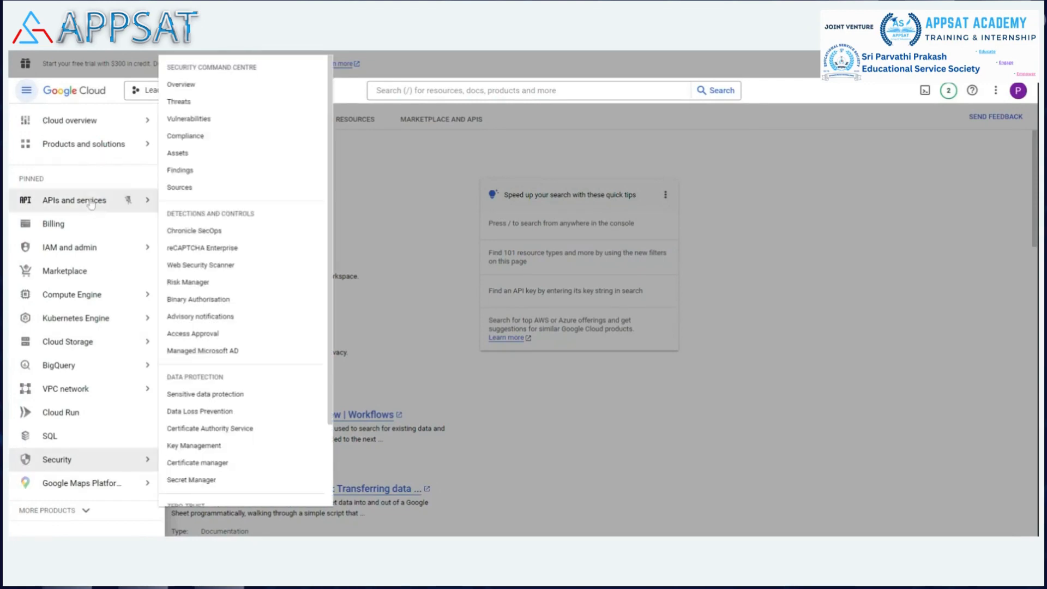
pyautogui.moveTo(135, 203)
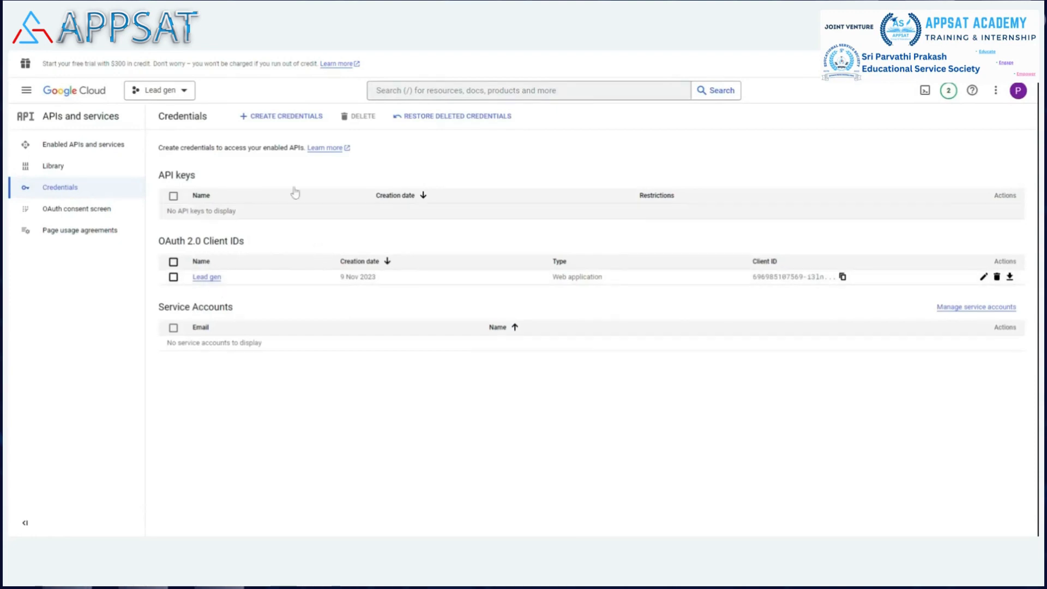
pyautogui.click(287, 117)
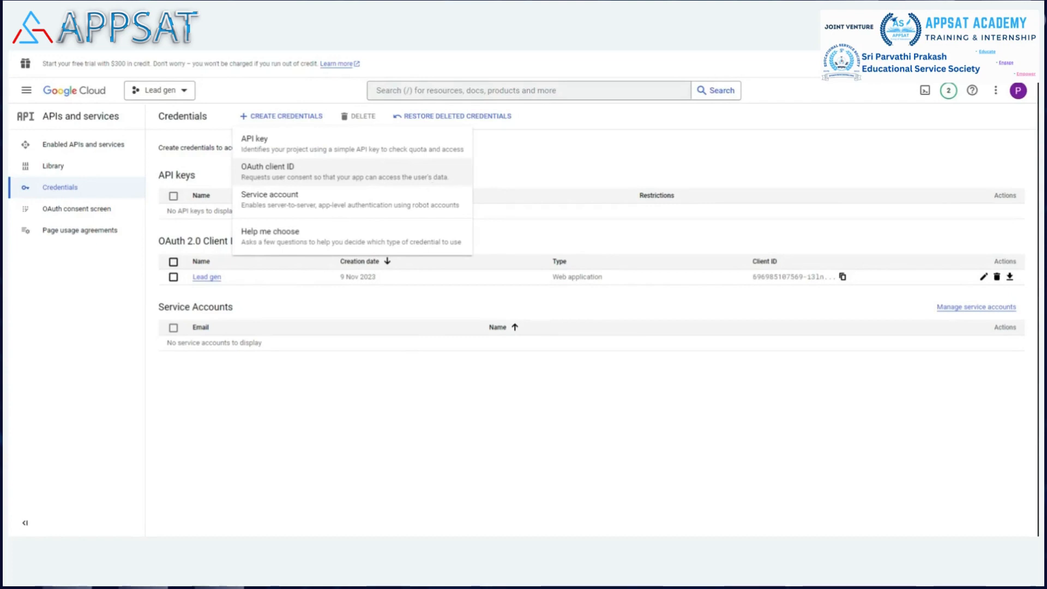
pyautogui.click(341, 175)
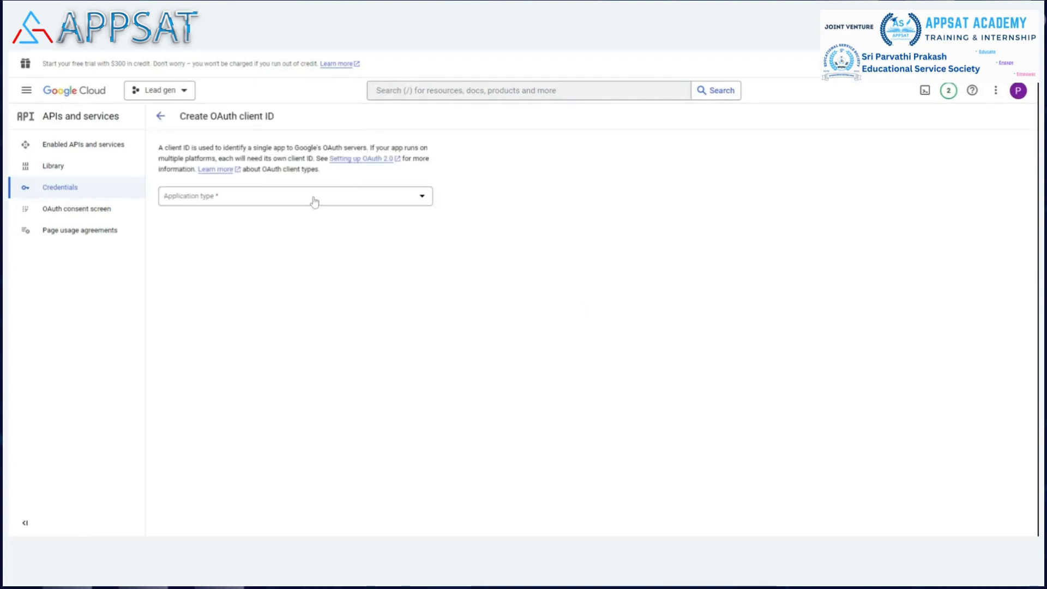
pyautogui.click(314, 201)
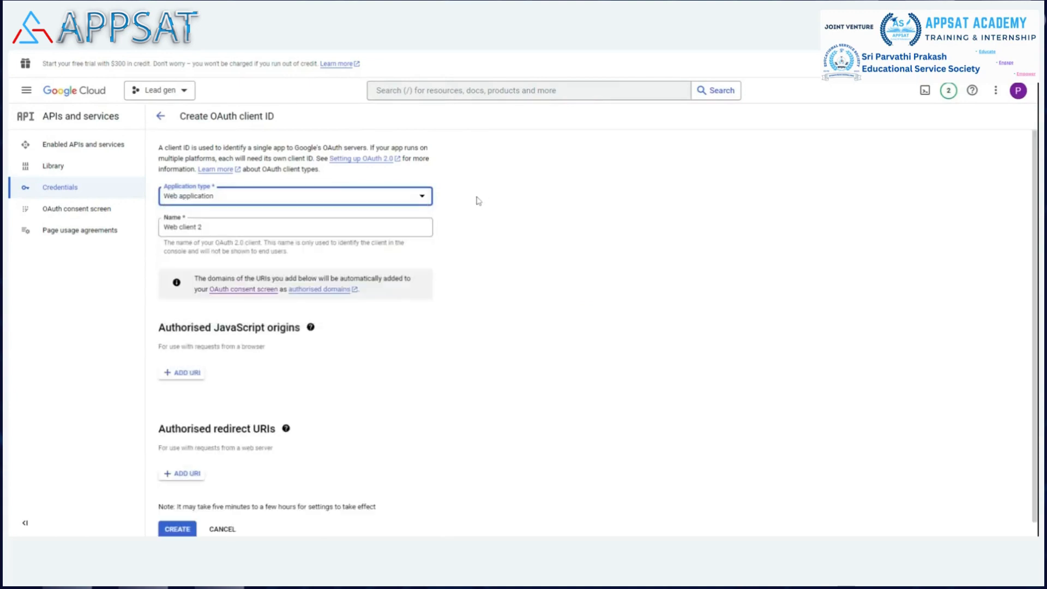
# Step: Name the new OAuth client "Contact us"
pyautogui.click(204, 227)
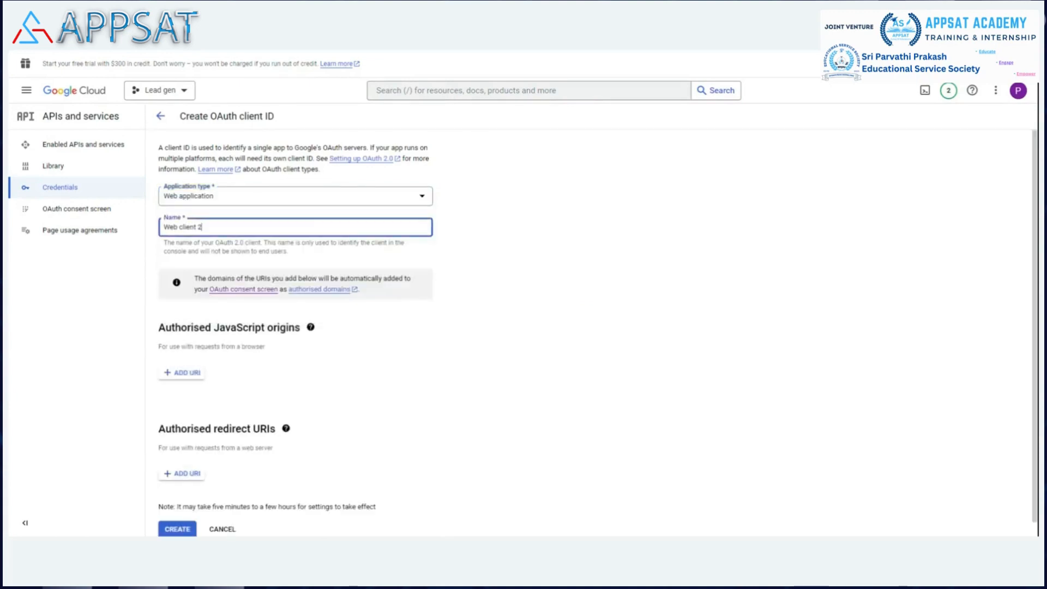
pyautogui.press('BackSpace')
pyautogui.press('BackSpace')
pyautogui.press('BackSpace')
pyautogui.press('BackSpace')
pyautogui.press('BackSpace')
pyautogui.press('BackSpace')
pyautogui.press('BackSpace')
pyautogui.press('BackSpace')
pyautogui.press('BackSpace')
pyautogui.press('BackSpace')
pyautogui.press('BackSpace')
pyautogui.press('BackSpace')
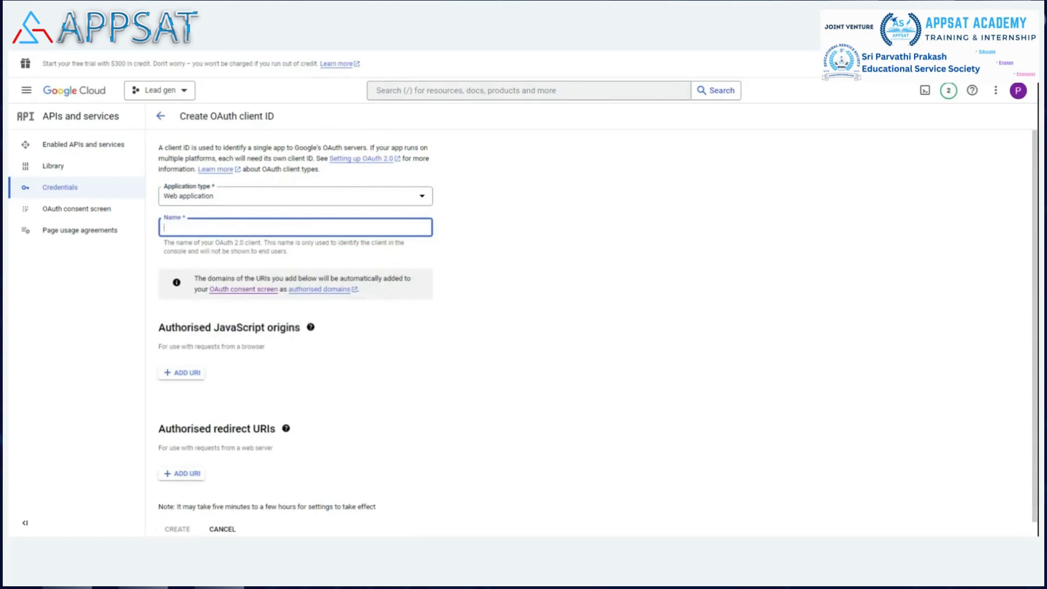
pyautogui.write('Contact')
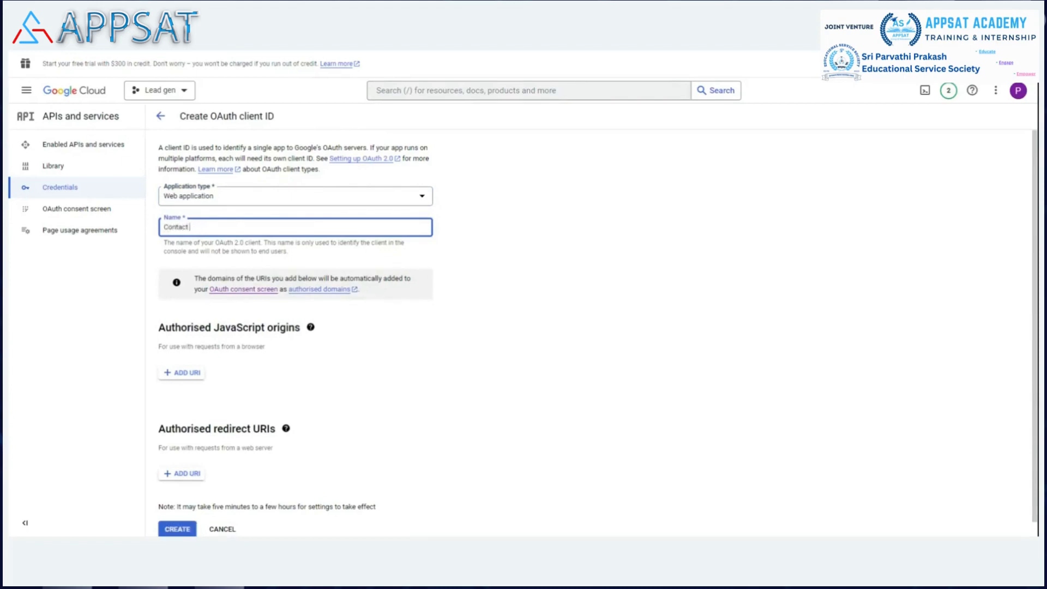
pyautogui.write(' us')
pyautogui.click(615, 266)
# Step: Add a blank authorised redirect URI entry, then switch to Bit Integrations and copy the Google Sheet integration's authorized redirect URI
pyautogui.scroll(-1, 608, 242)
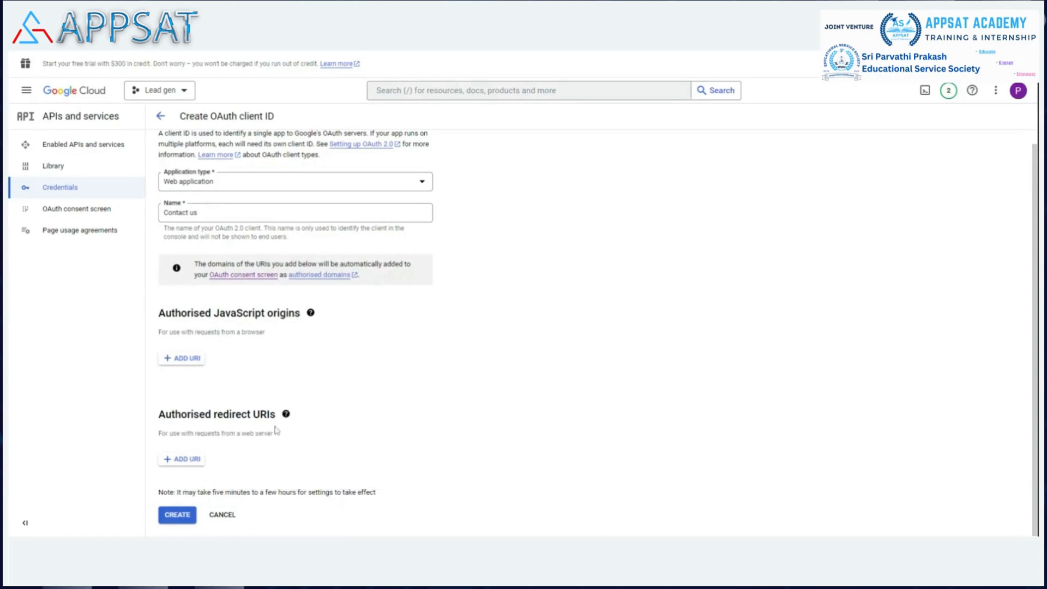
pyautogui.click(187, 461)
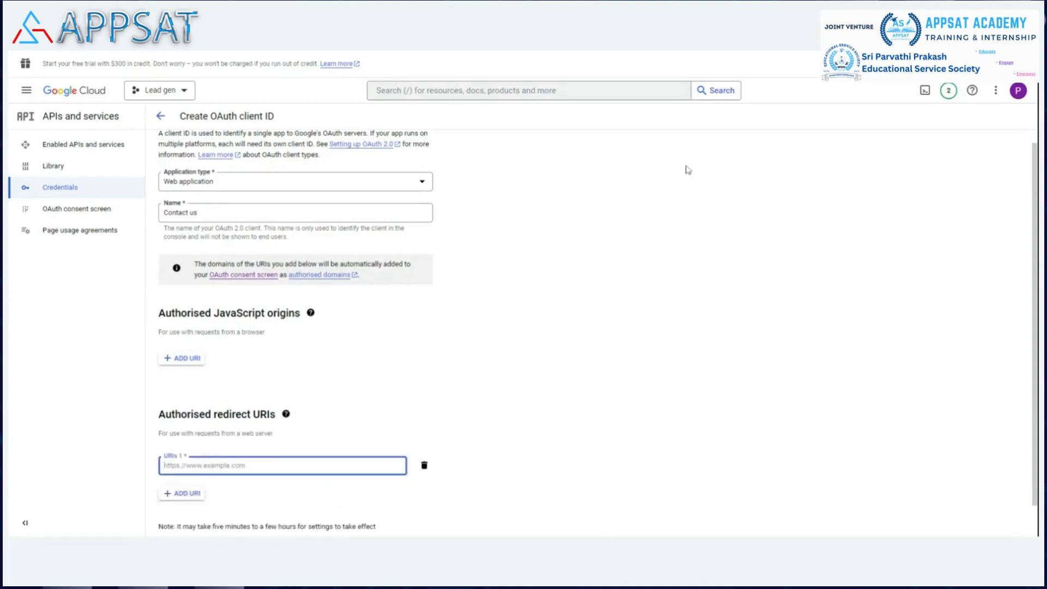
pyautogui.click(668, 53)
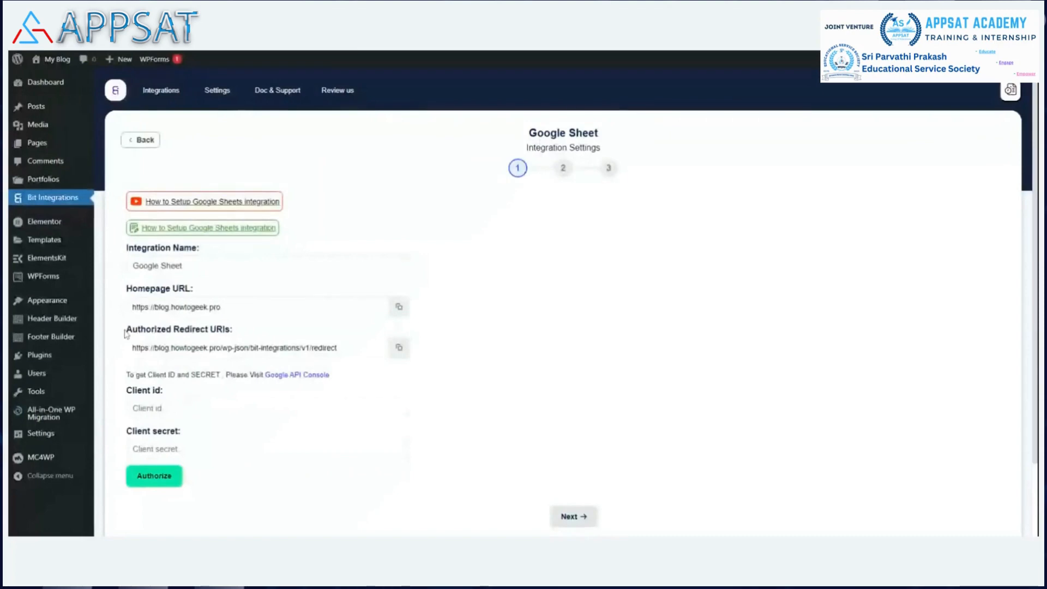
pyautogui.moveTo(125, 329); pyautogui.dragTo(230, 330)
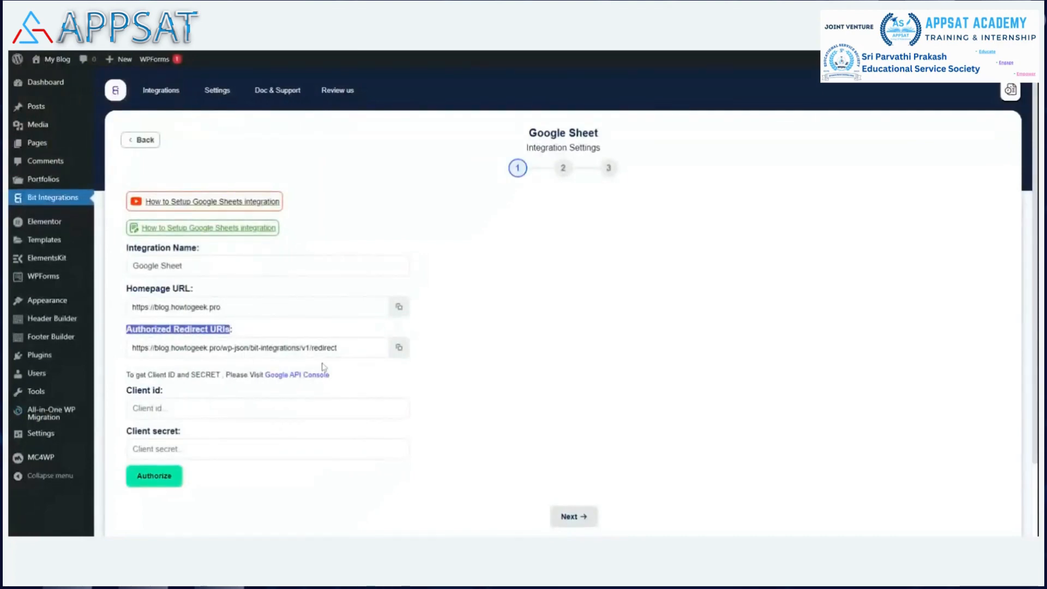
pyautogui.click(400, 348)
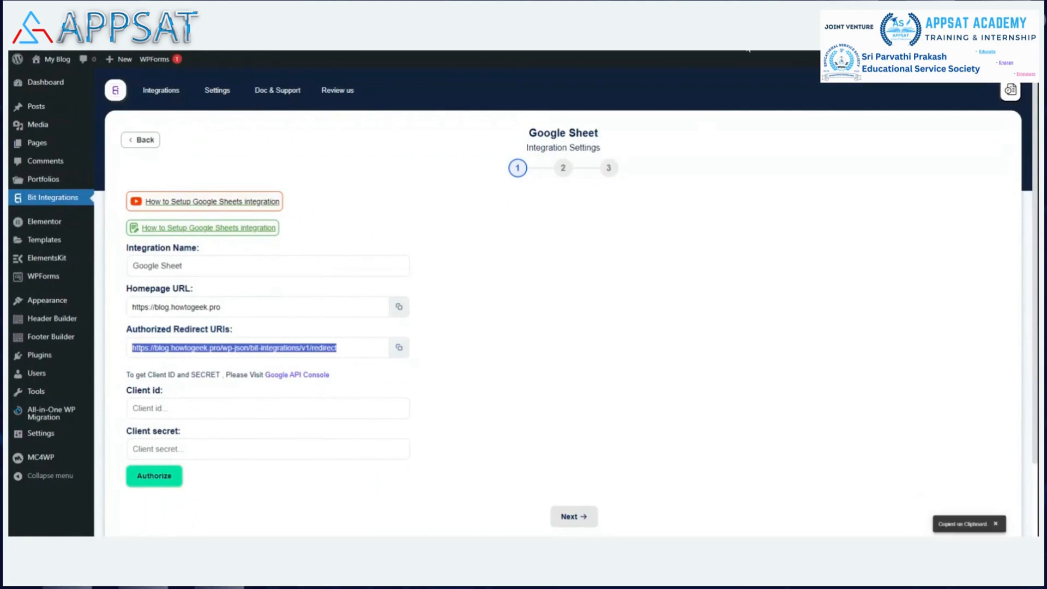
pyautogui.click(748, 49)
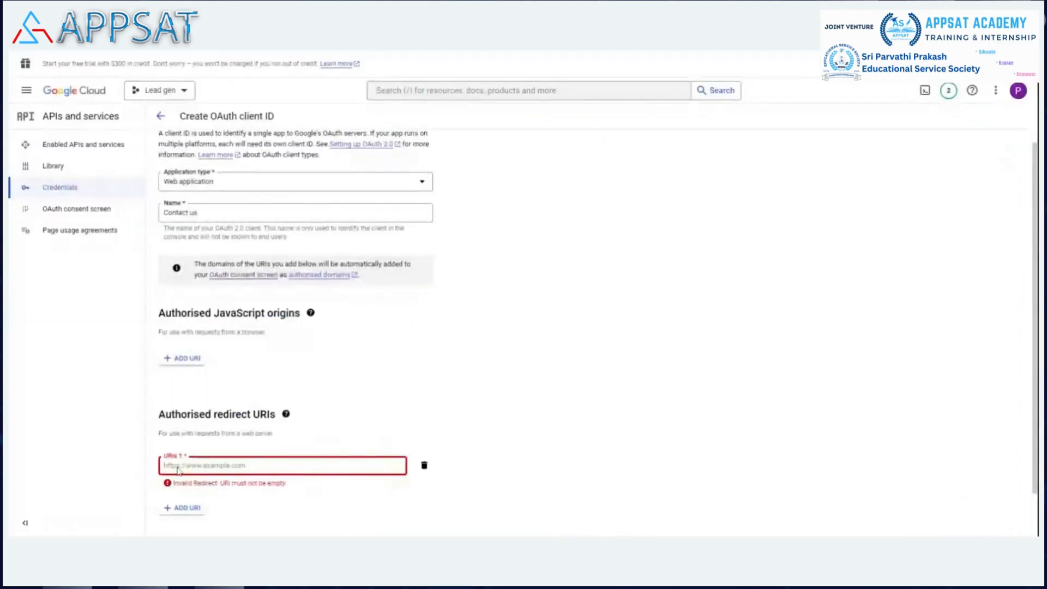
pyautogui.hotkey('ctrl', 'v')
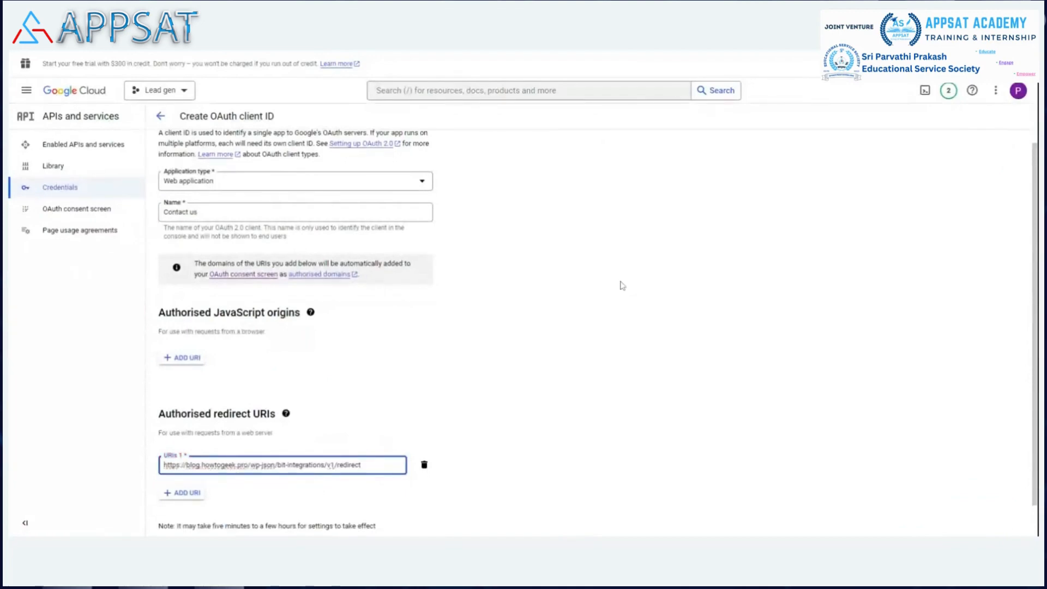
pyautogui.scroll(-1, 622, 283)
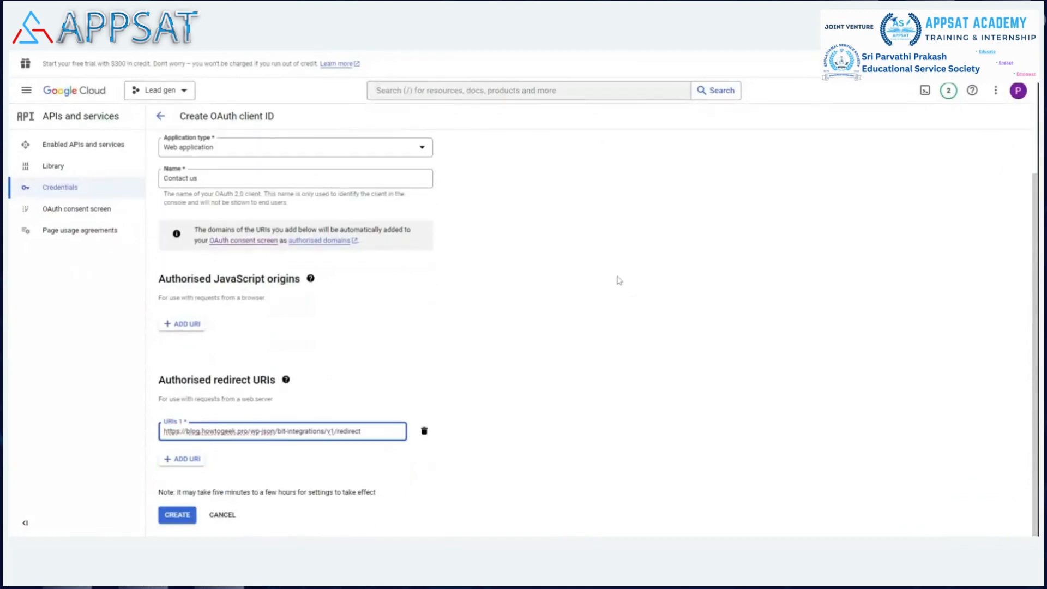
pyautogui.click(182, 516)
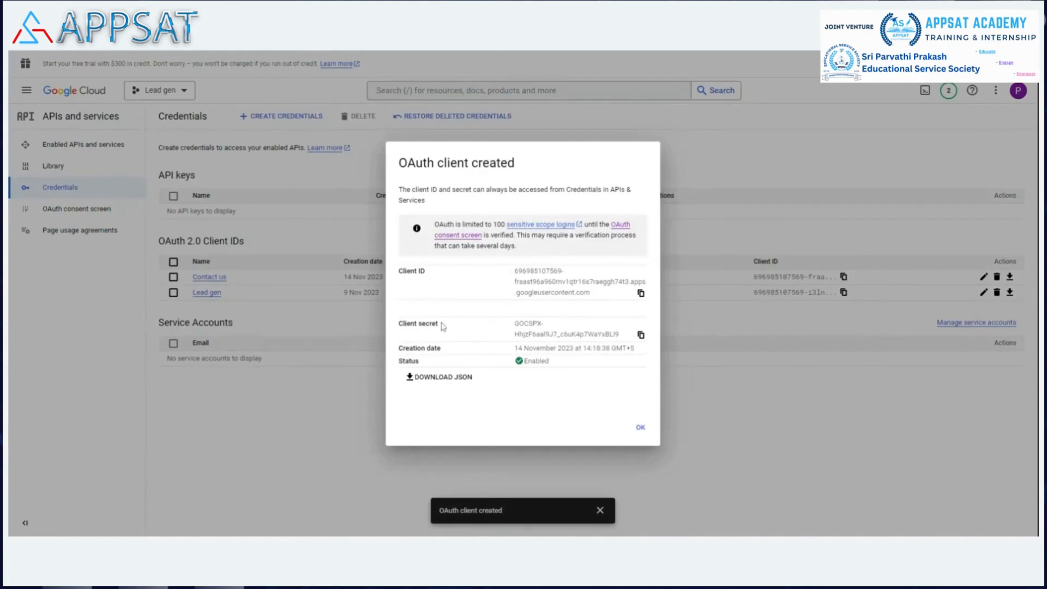
# Step: Copy the new OAuth client's client ID and client secret from Google Cloud into the matching fields of Bit Integrations' Google Sheet settings
pyautogui.click(641, 294)
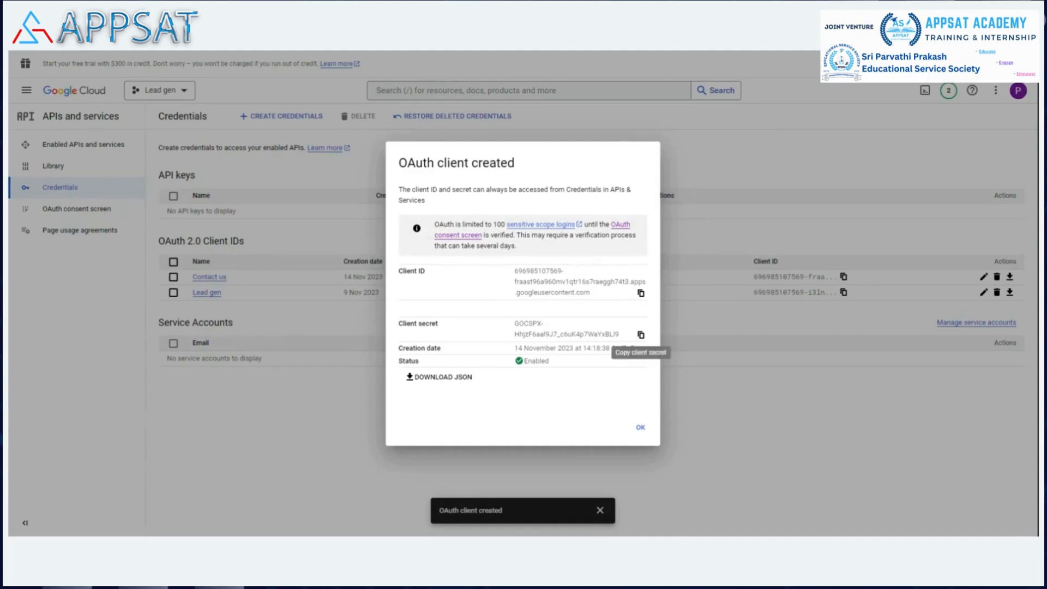
pyautogui.click(641, 334)
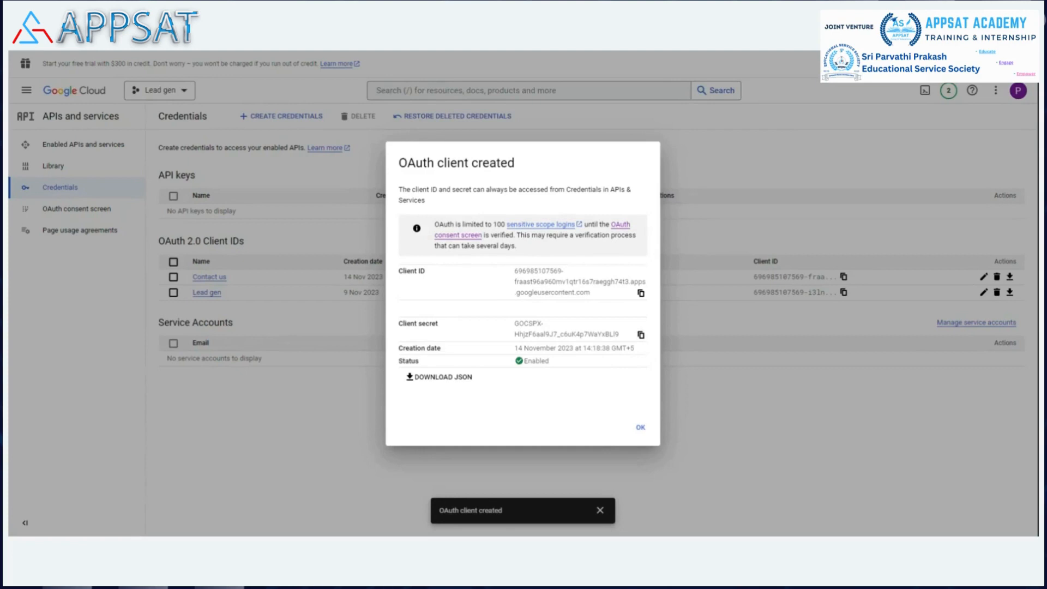
pyautogui.click(641, 292)
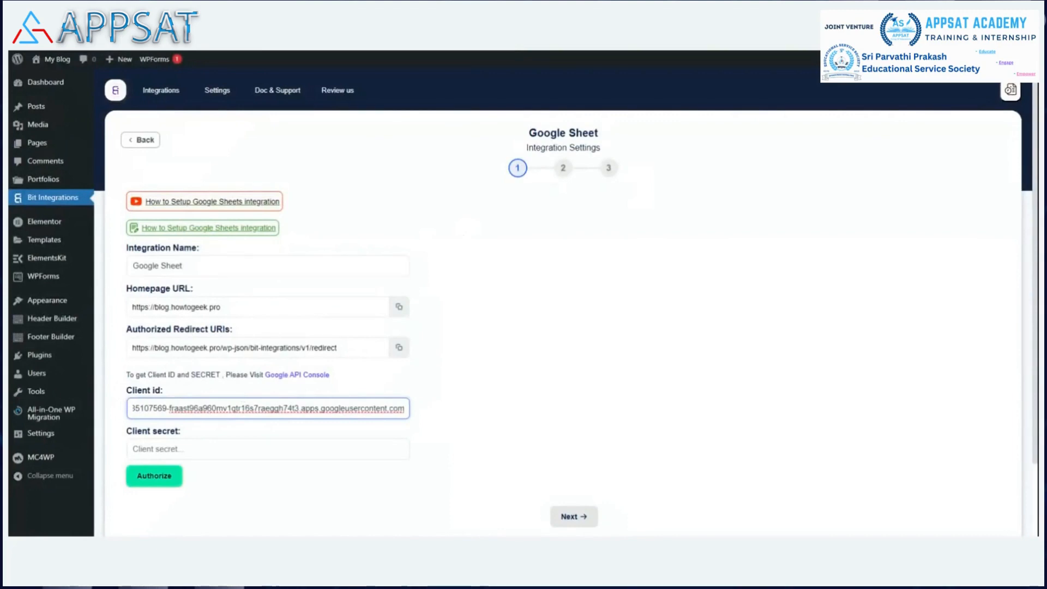
pyautogui.click(734, 51)
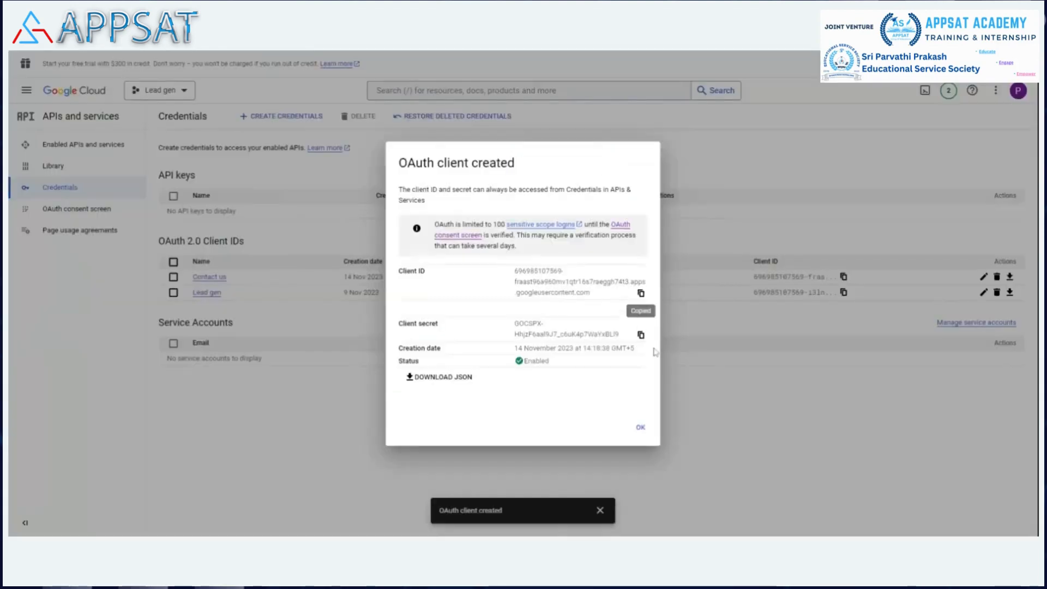
pyautogui.click(640, 334)
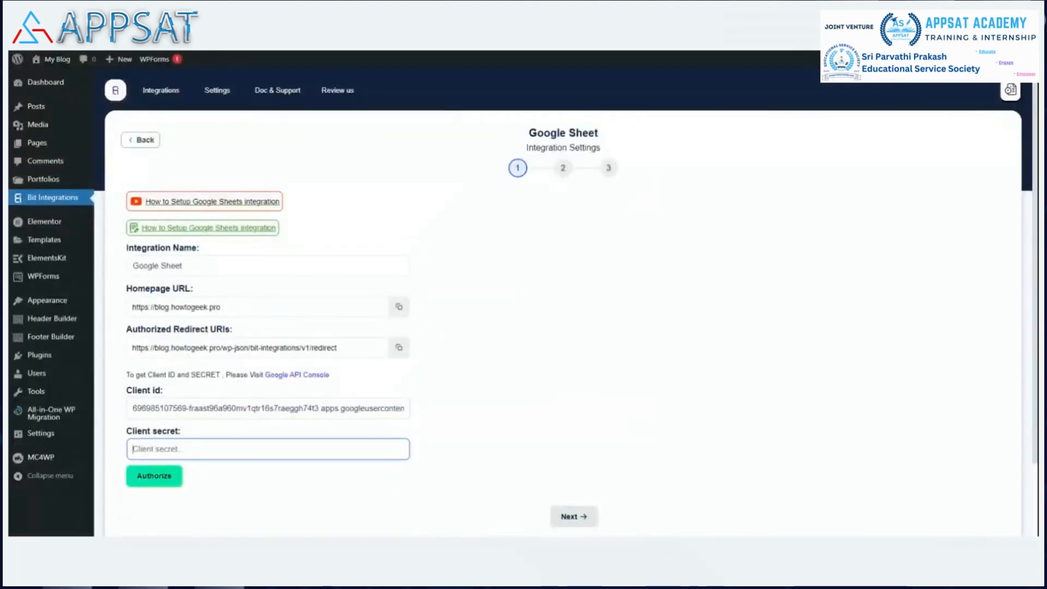
pyautogui.hotkey('ctrl', 'v')
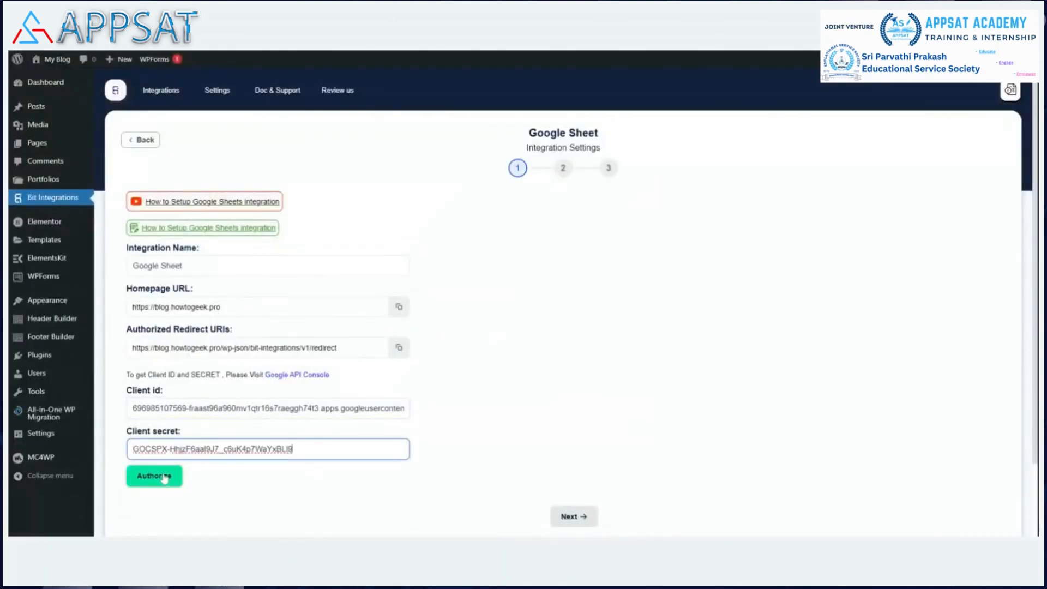
# Step: Authorize the Google Sheet integration with the OAuth developer's Google account and expand the advanced options of the unverified-app warning
pyautogui.click(164, 478)
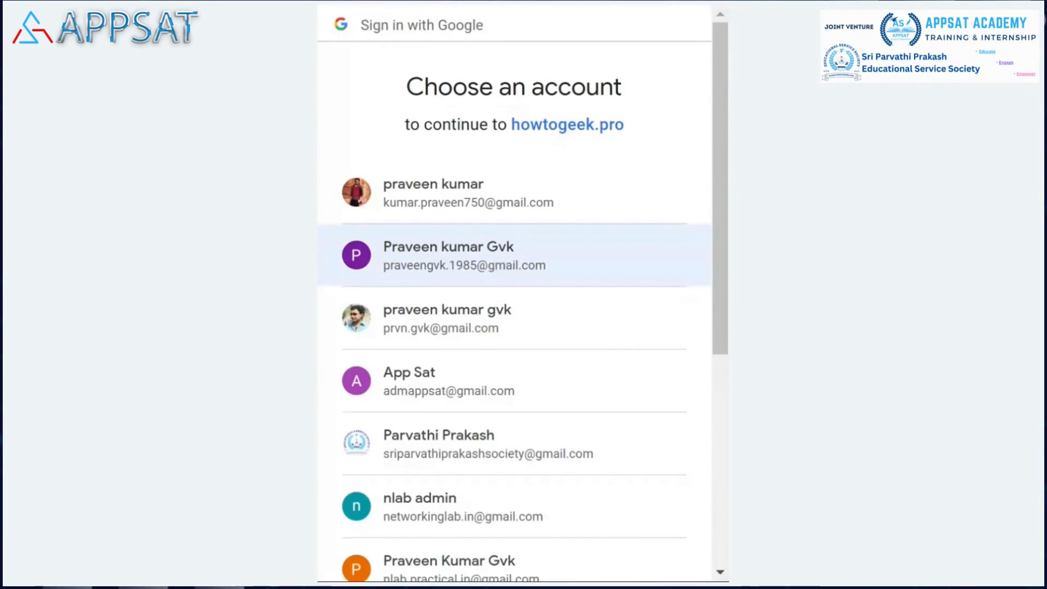
pyautogui.click(501, 260)
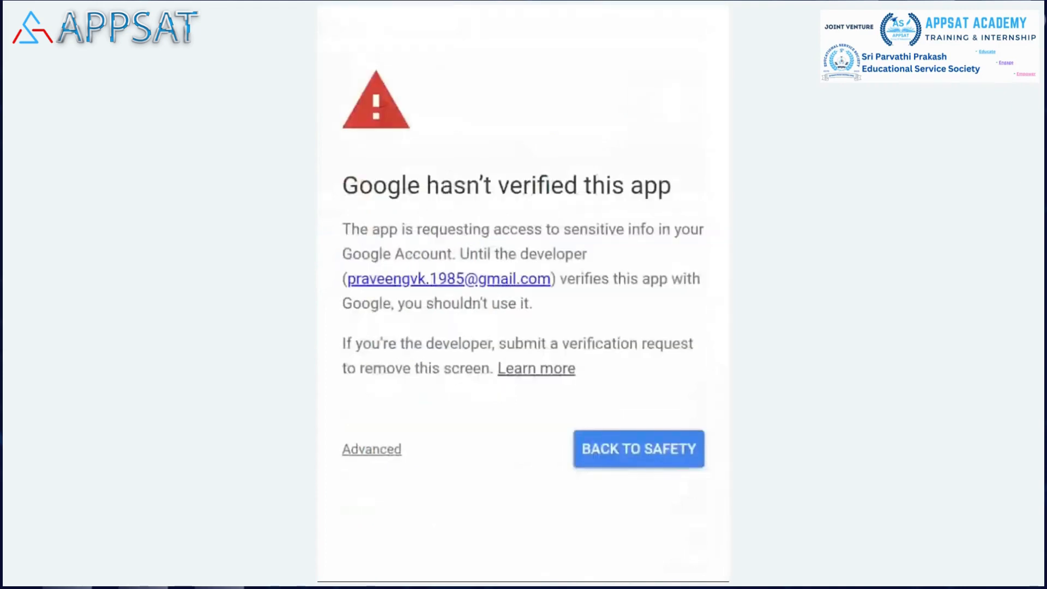
pyautogui.click(382, 450)
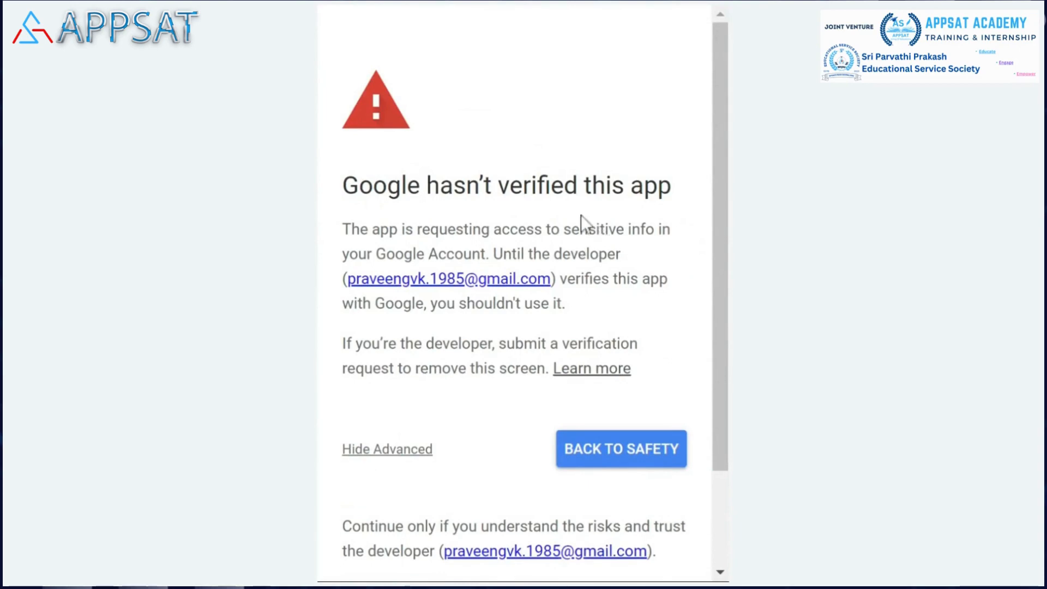
pyautogui.scroll(-3, 432, 490)
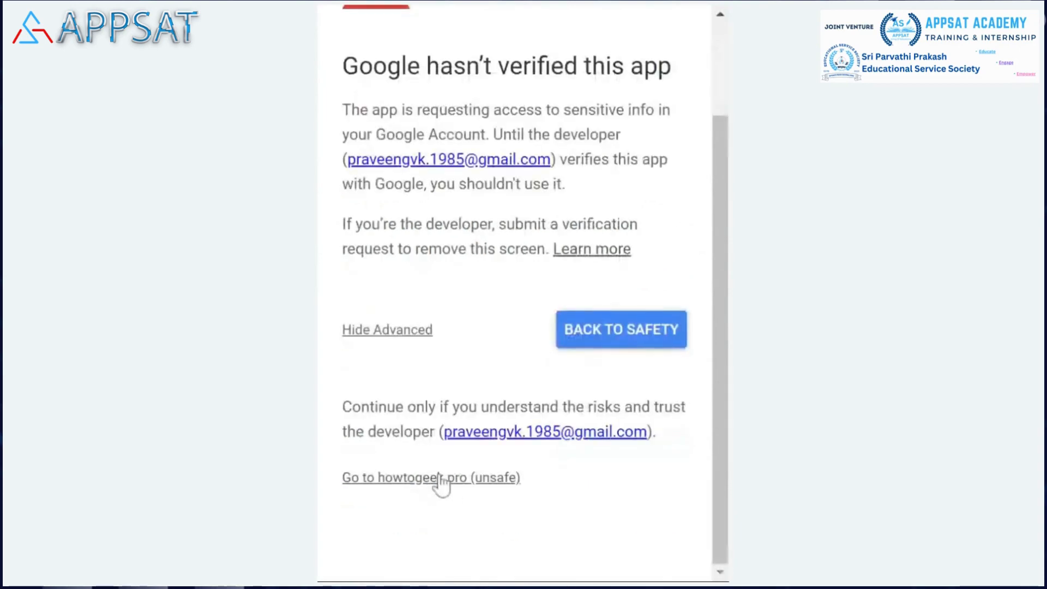
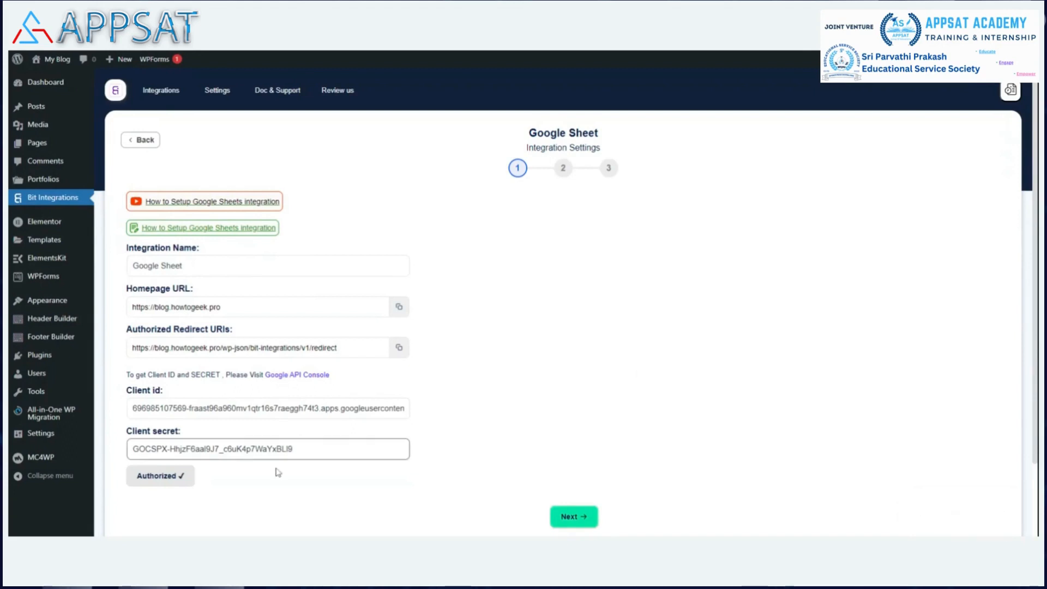
# Step: Continue to the sheet settings and choose the "DM lead generation" spreadsheet with its "Nov 2023" worksheet
pyautogui.click(581, 521)
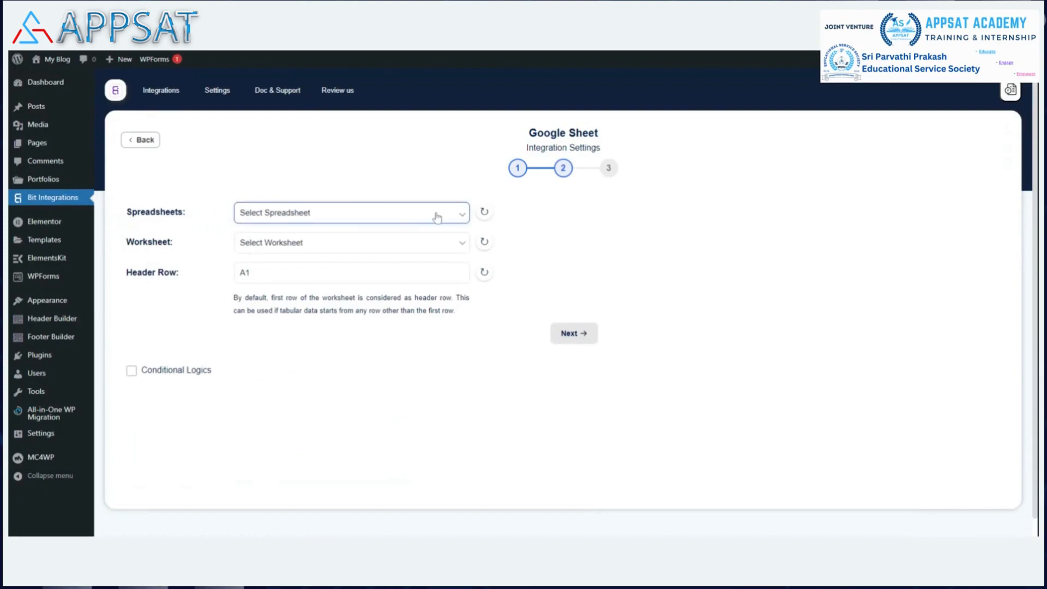
pyautogui.click(316, 243)
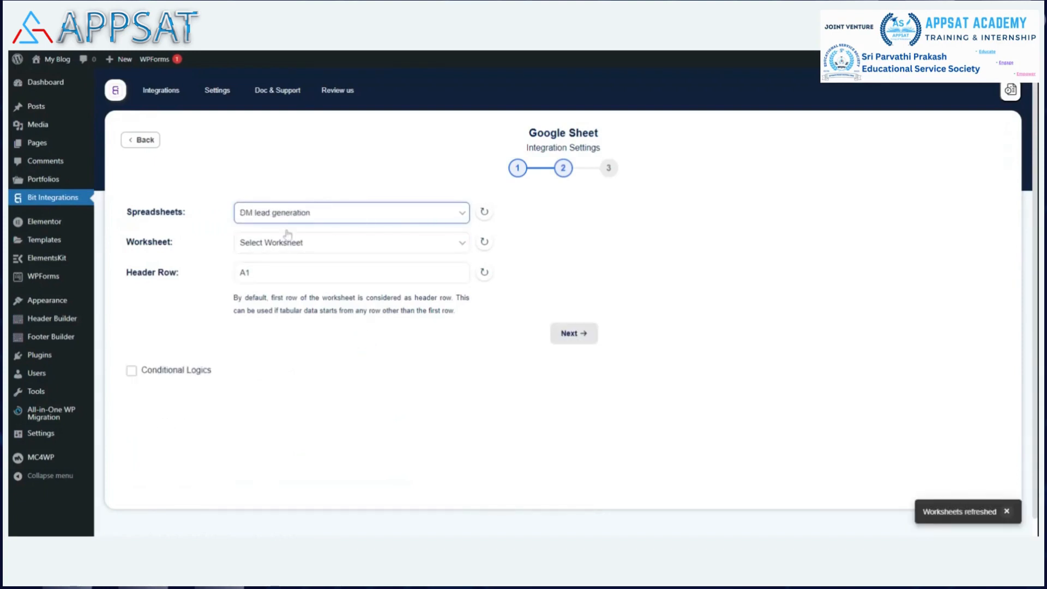
pyautogui.click(446, 248)
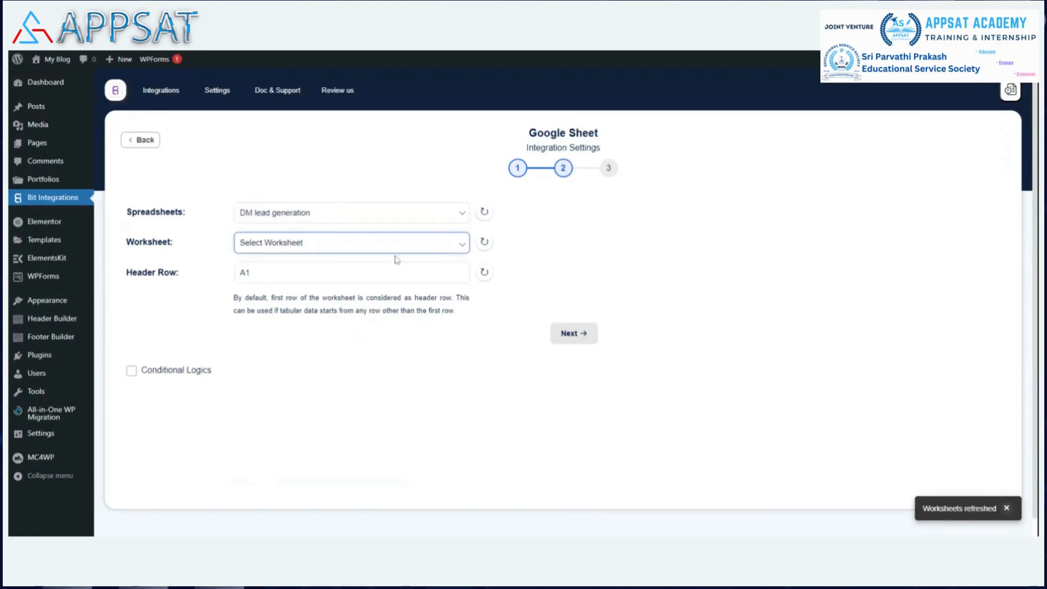
pyautogui.click(340, 277)
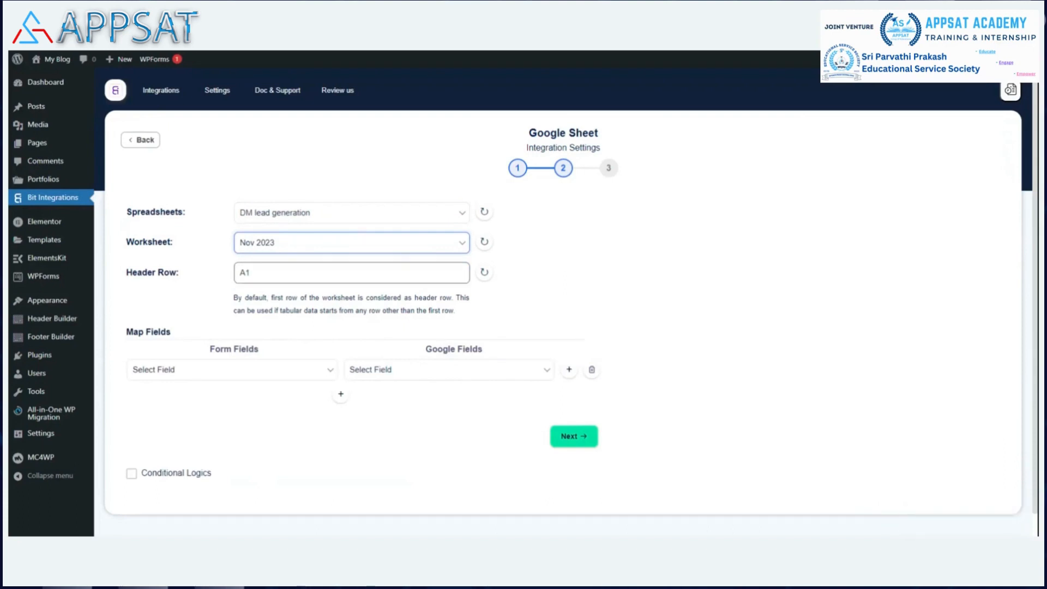
# Step: Switch to the "DM lead generation" spreadsheet in Google Sheets and check the cell reference of the second table's Name header
pyautogui.click(251, 272)
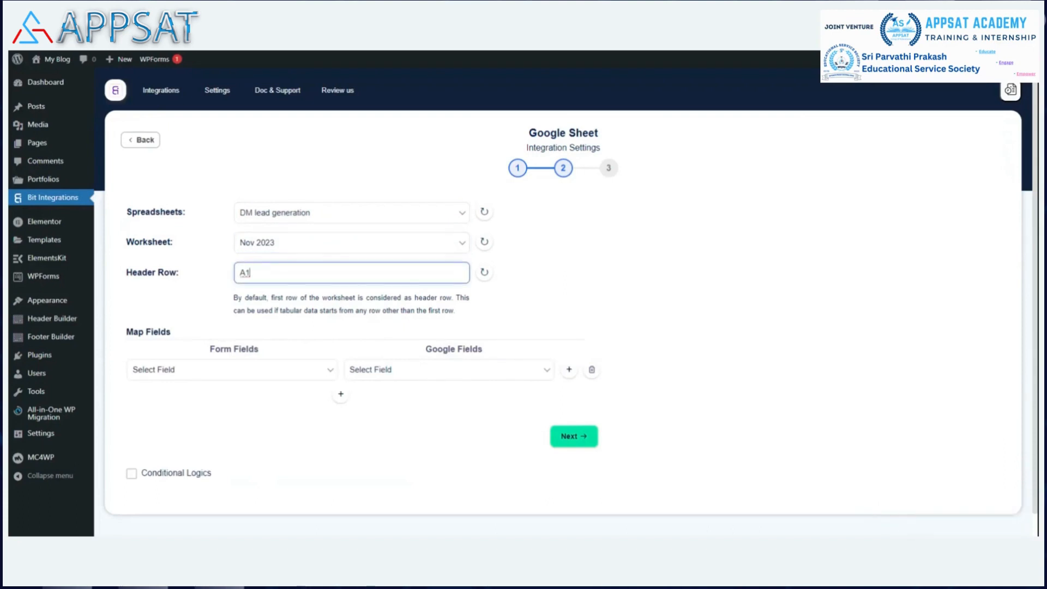
pyautogui.click(779, 50)
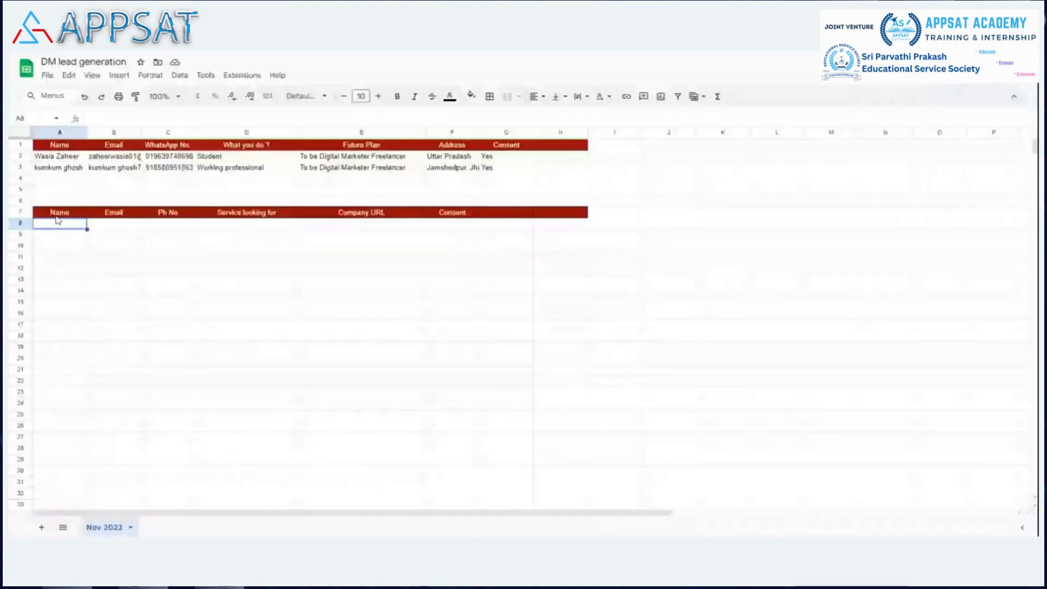
pyautogui.click(46, 215)
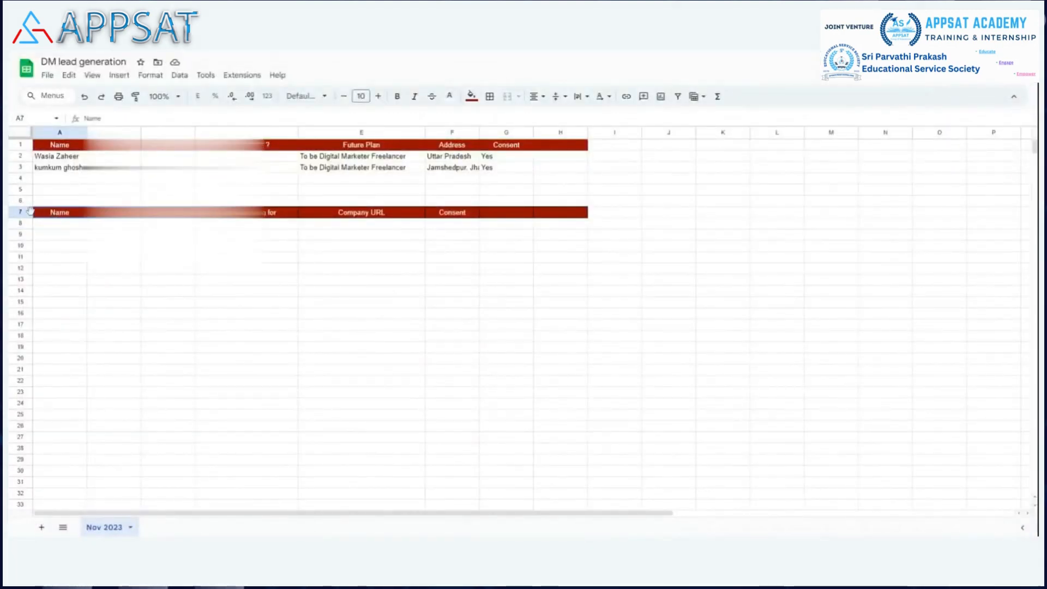
pyautogui.click(51, 147)
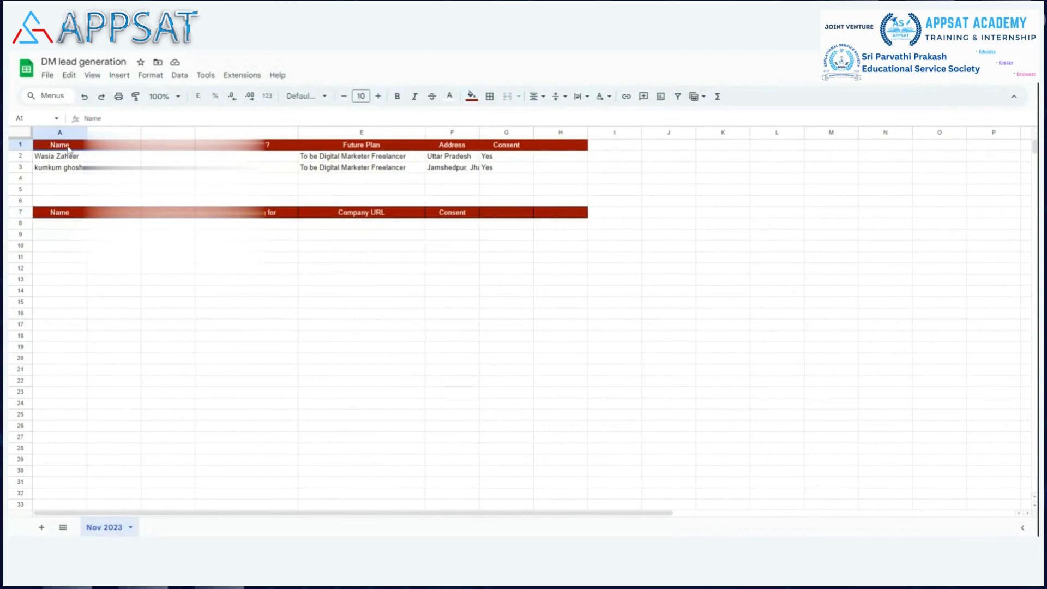
pyautogui.click(57, 215)
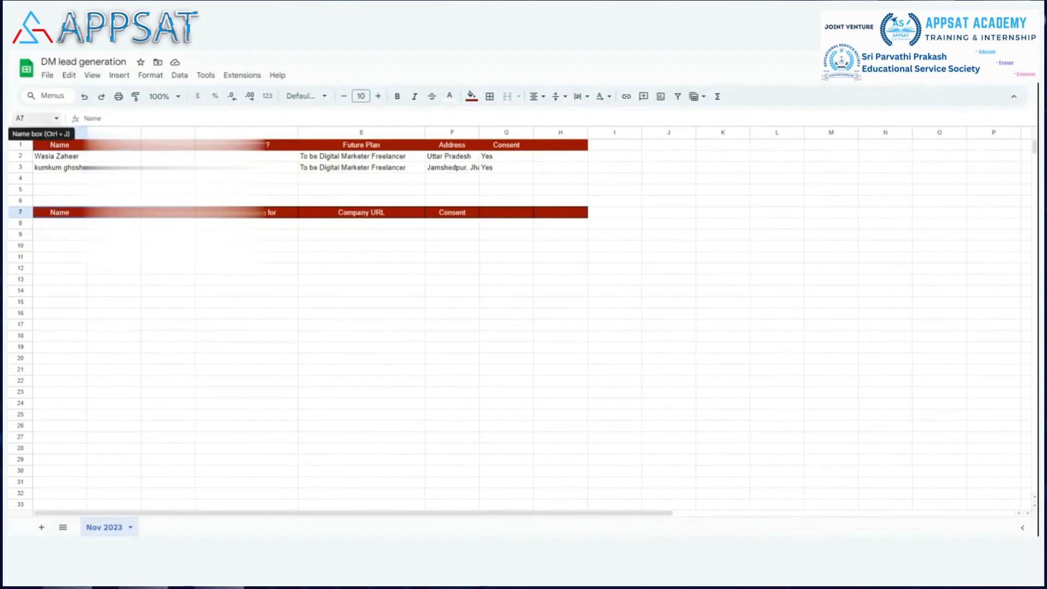
pyautogui.click(19, 118)
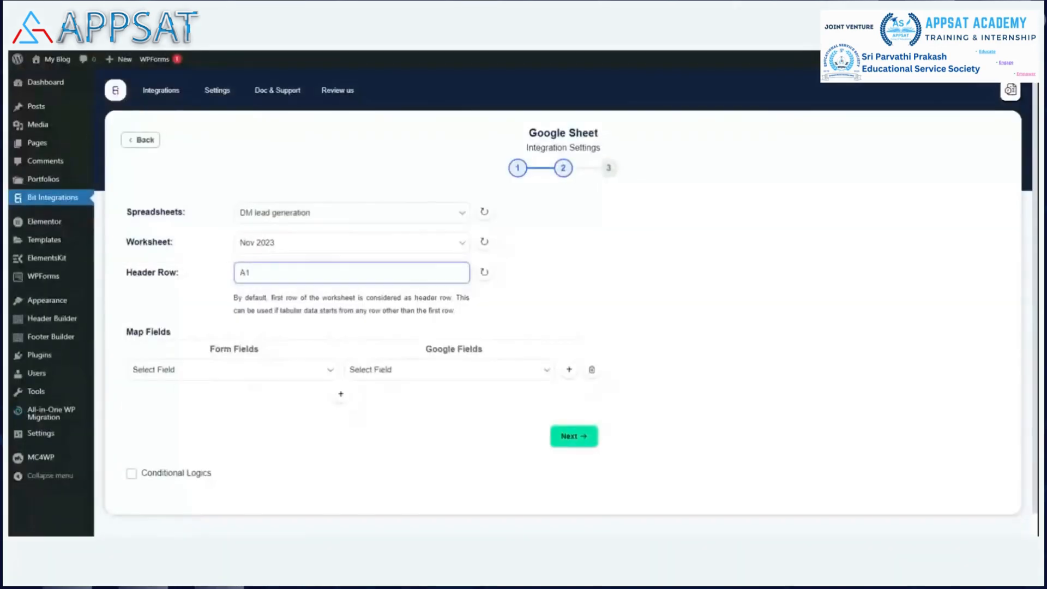
# Step: Back in Bit Integrations, set the header row to A7 and refresh the worksheet headers
pyautogui.press('BackSpace')
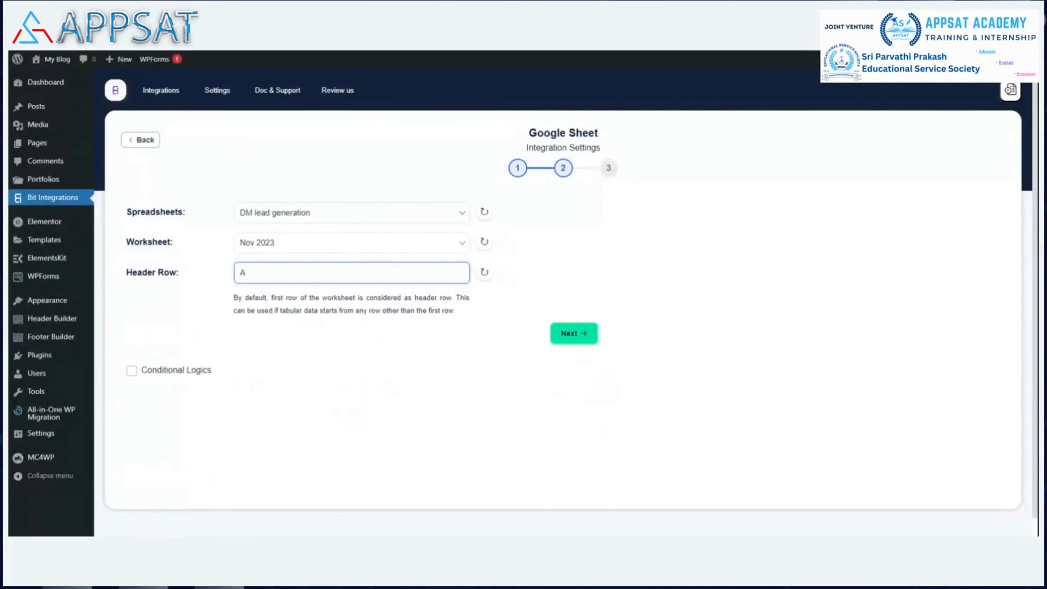
pyautogui.write('7')
pyautogui.click(626, 237)
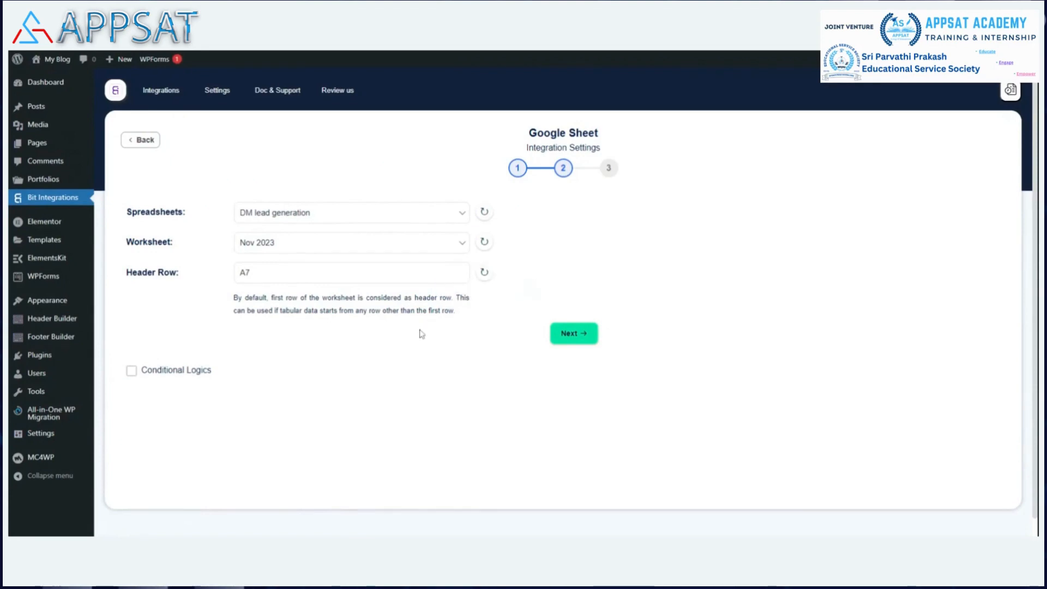
pyautogui.click(484, 272)
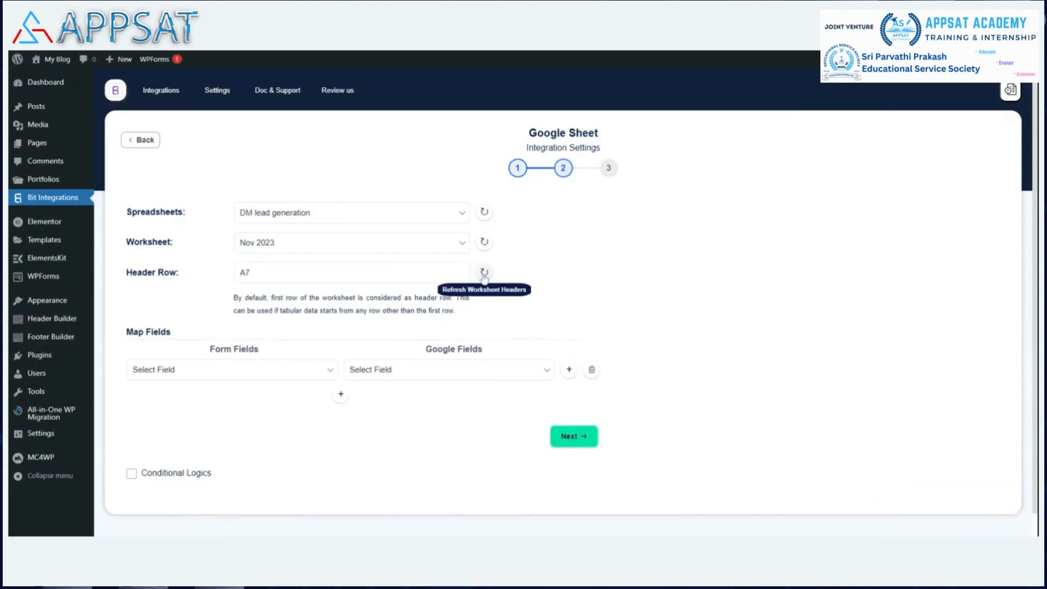
# Step: Map the form's Name field to the sheet's Name column and the Email field to the Email column
pyautogui.scroll(-1, 404, 375)
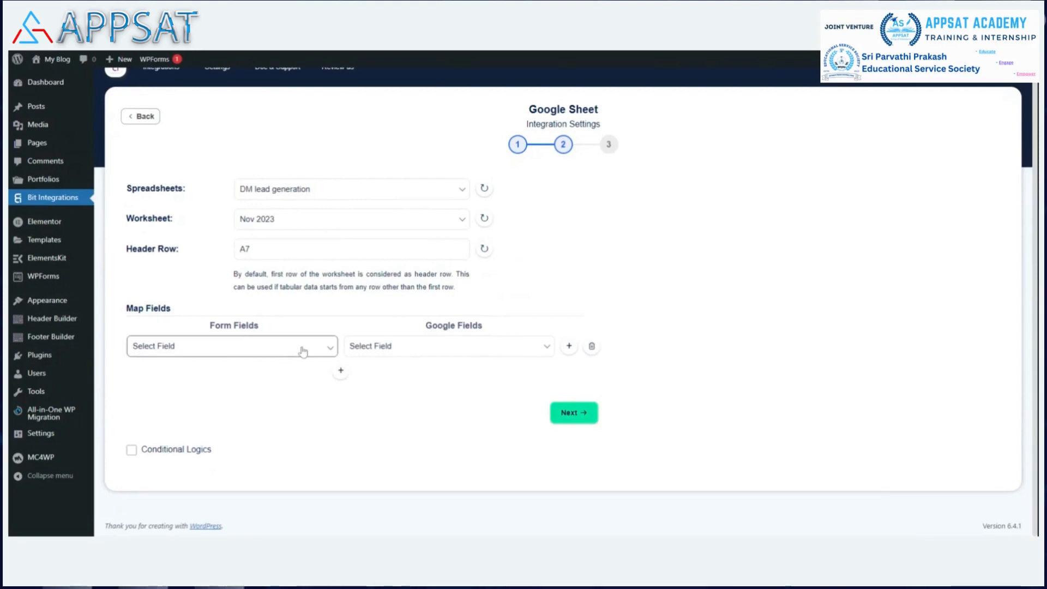
pyautogui.click(222, 382)
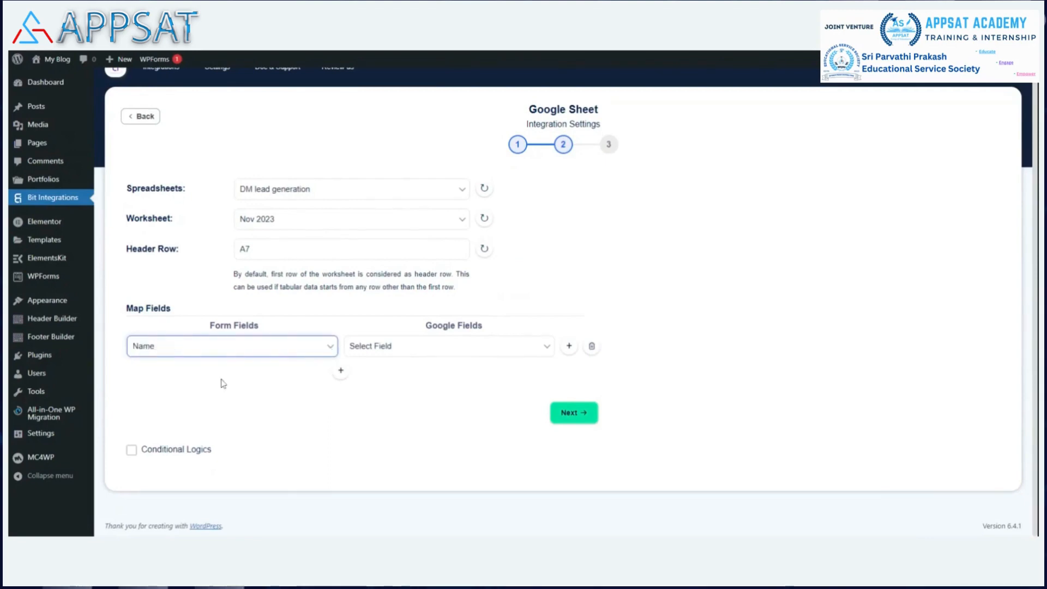
pyautogui.click(428, 352)
pyautogui.click(412, 376)
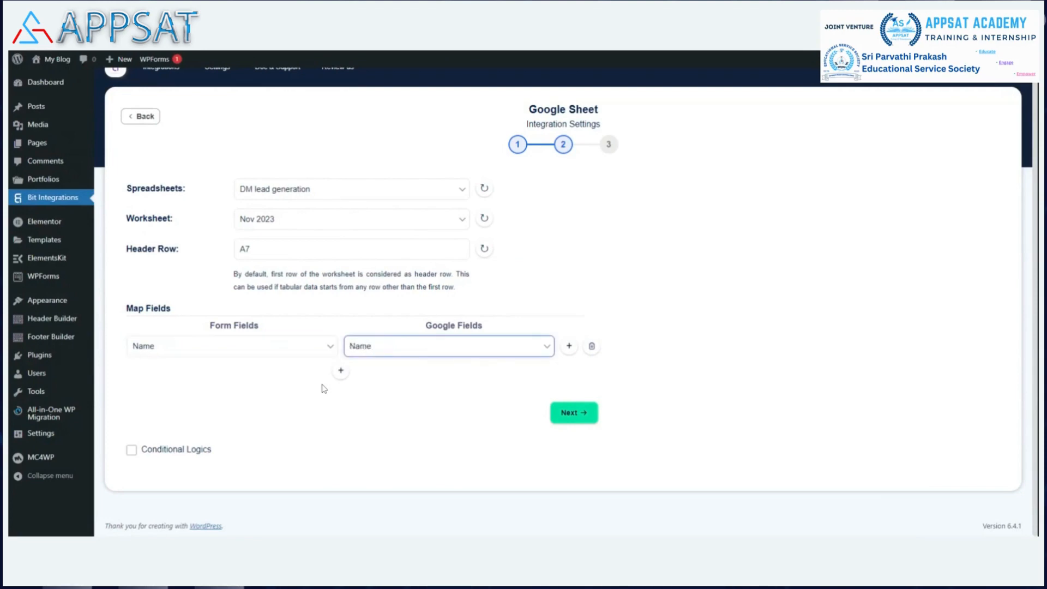
pyautogui.click(340, 374)
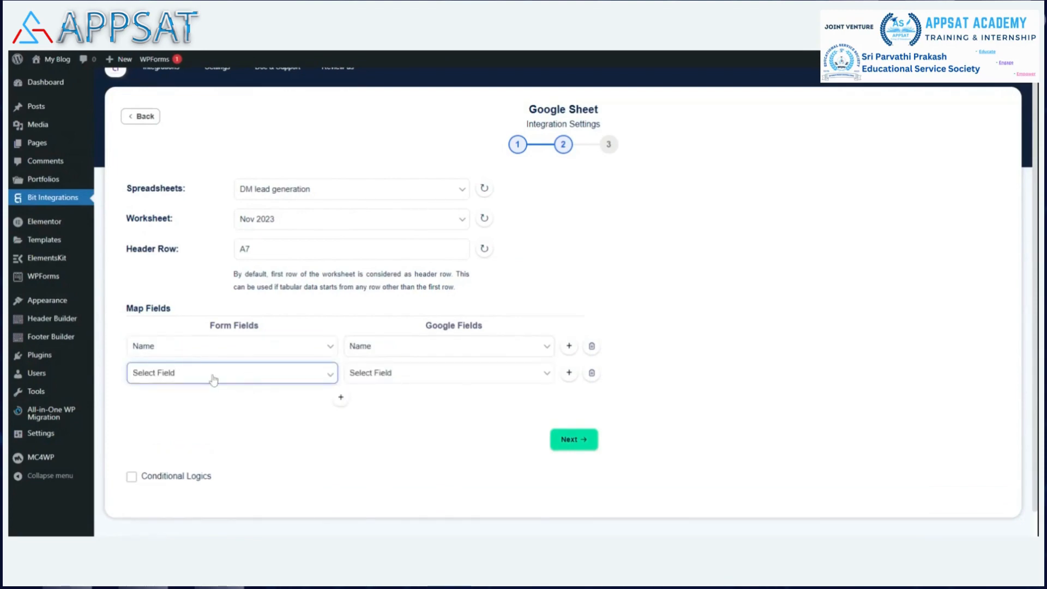
pyautogui.click(200, 416)
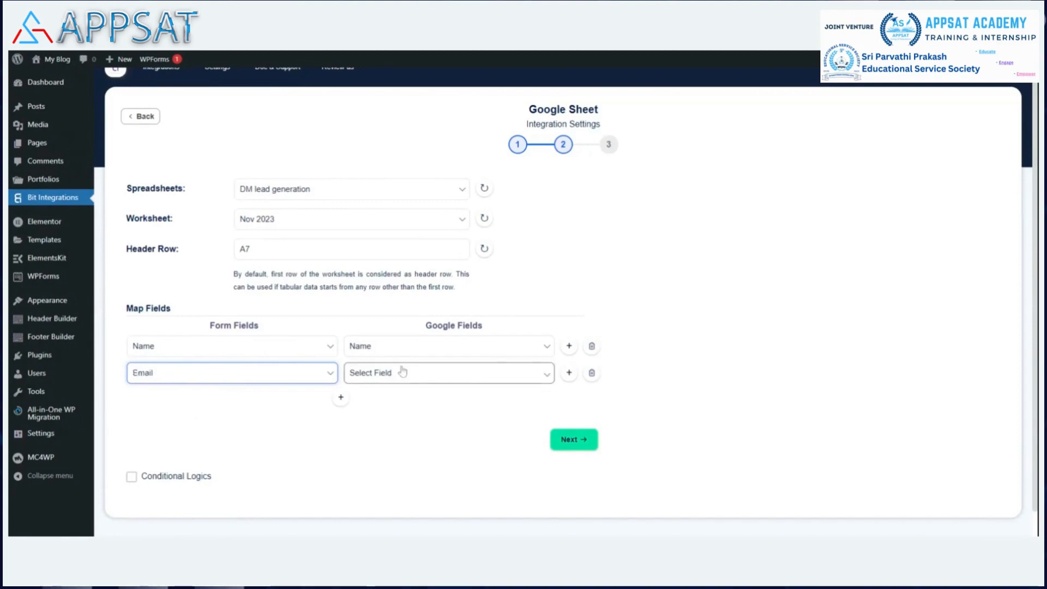
pyautogui.click(402, 372)
pyautogui.click(390, 408)
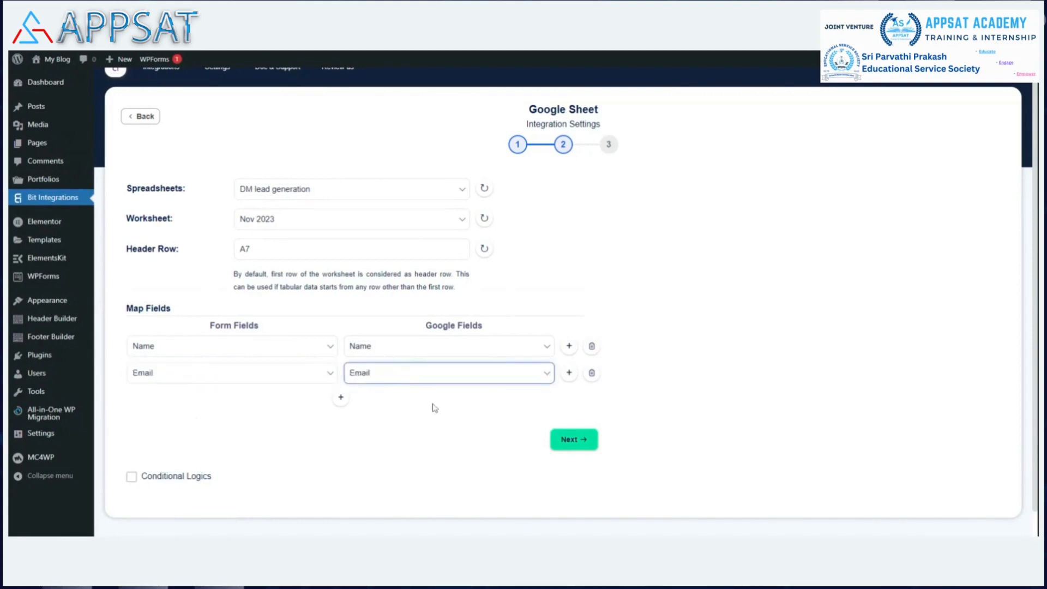
# Step: Add mappings from Phone to "Ph No" and from "Which service you looking for ?" to "Service looking for"
pyautogui.scroll(-1, 434, 408)
pyautogui.click(339, 370)
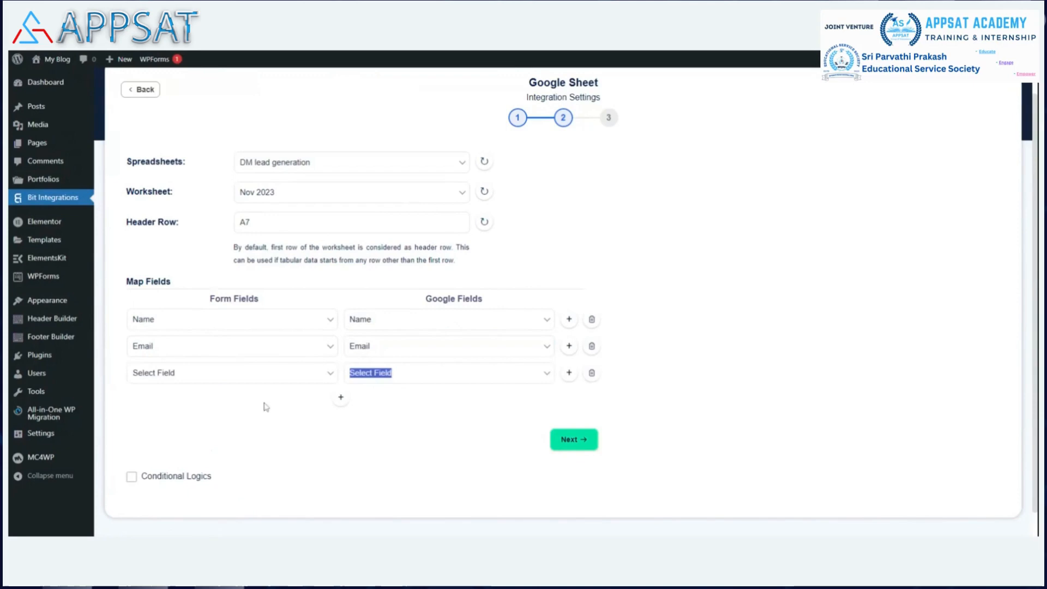
pyautogui.click(212, 389)
pyautogui.click(389, 377)
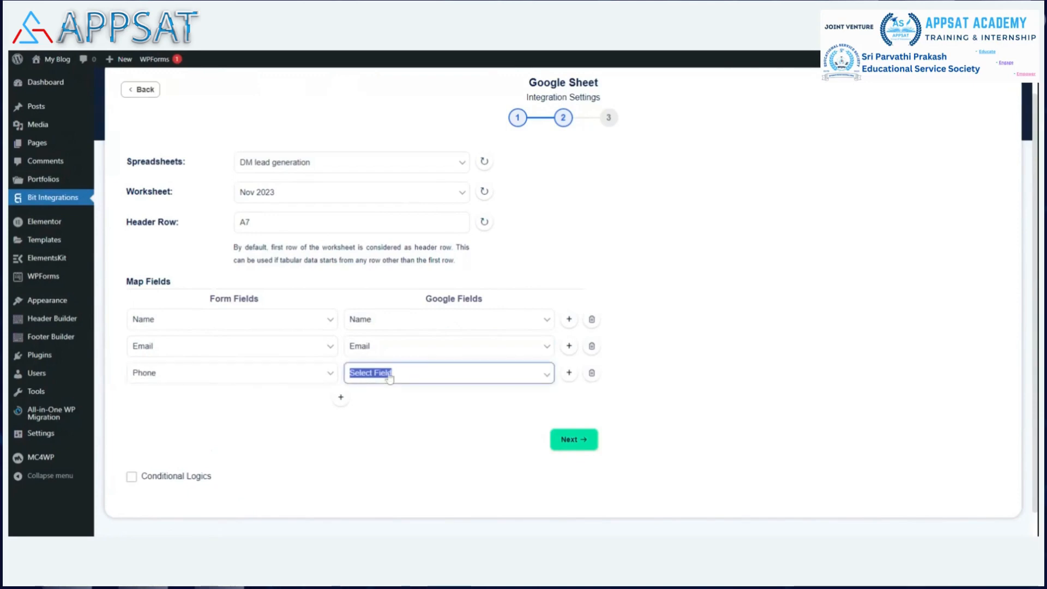
pyautogui.click(396, 428)
pyautogui.click(340, 397)
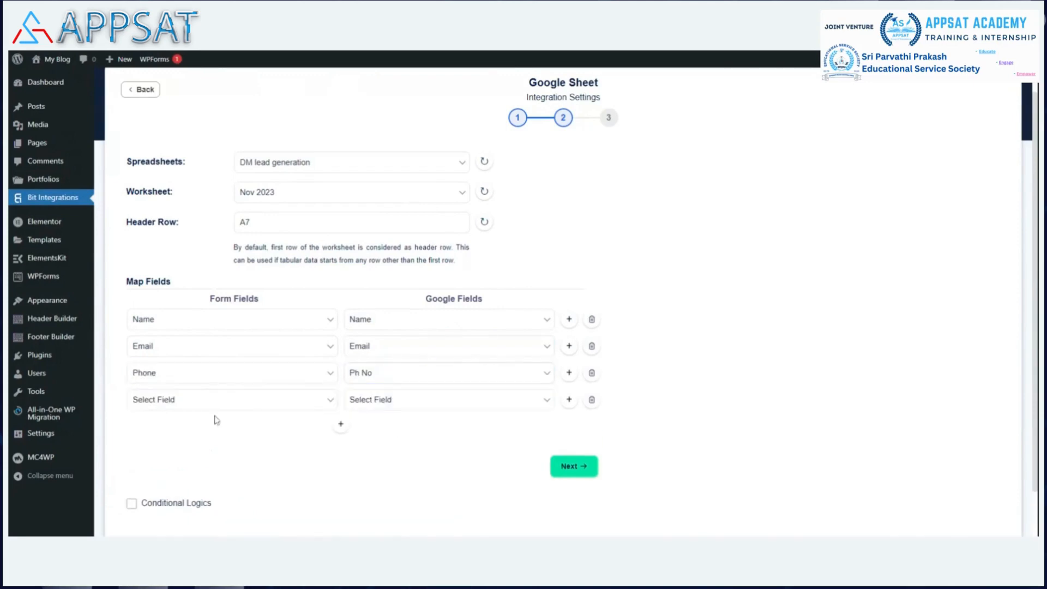
pyautogui.click(211, 406)
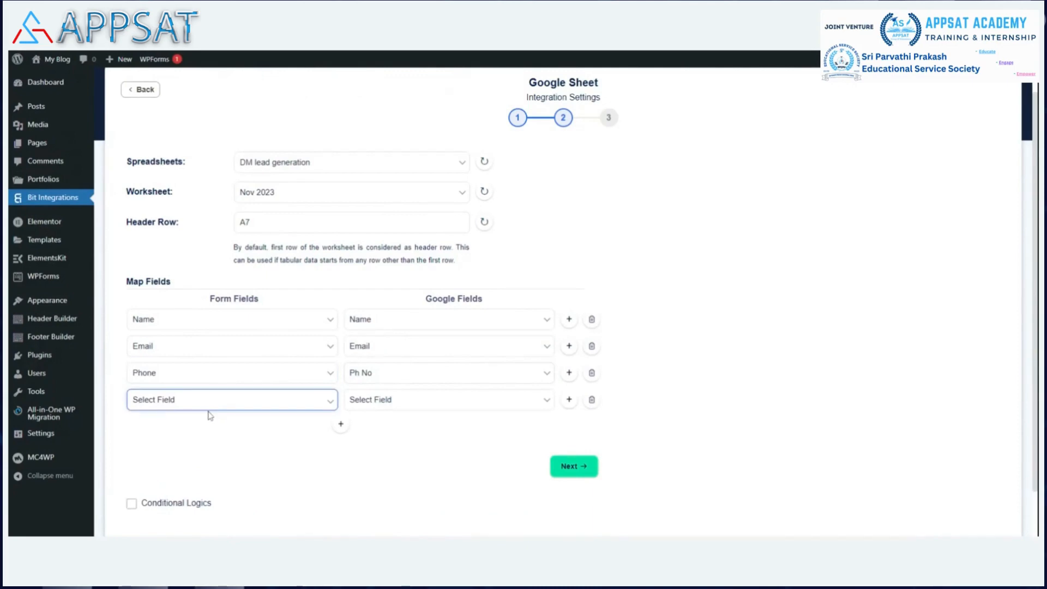
pyautogui.click(210, 467)
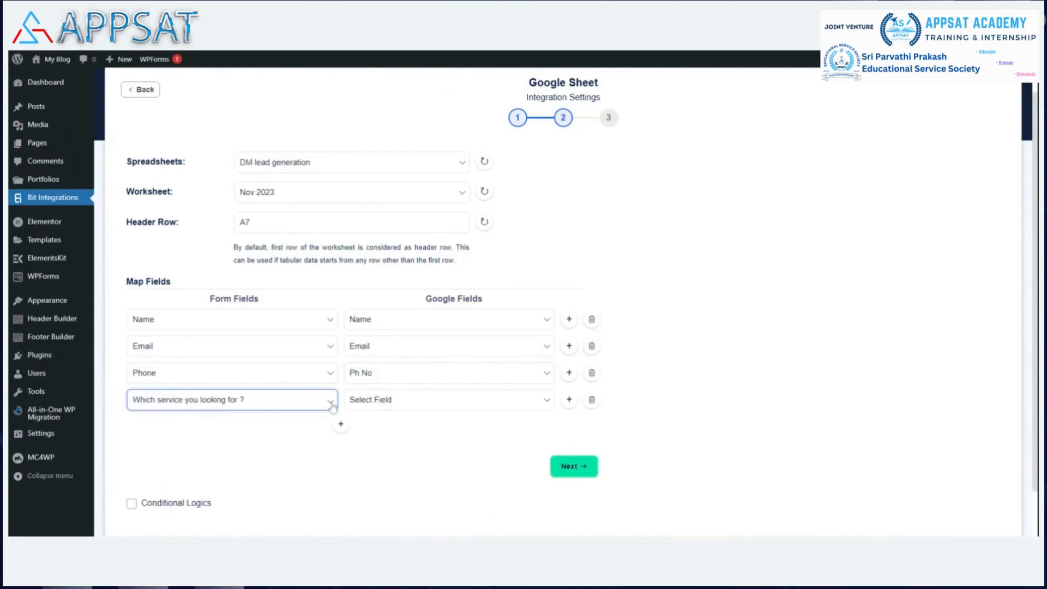
pyautogui.click(355, 400)
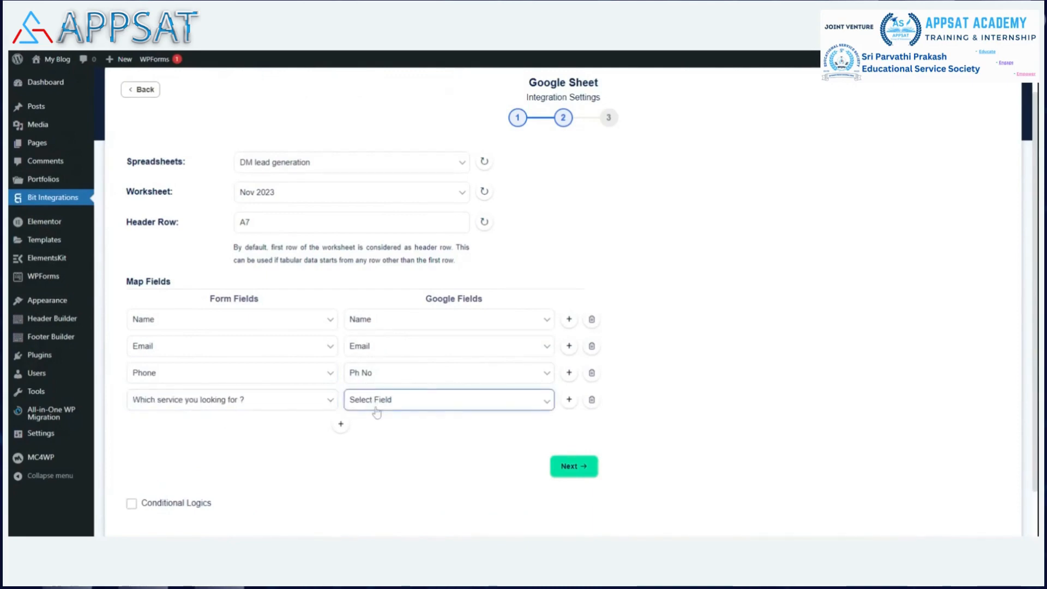
pyautogui.click(376, 418)
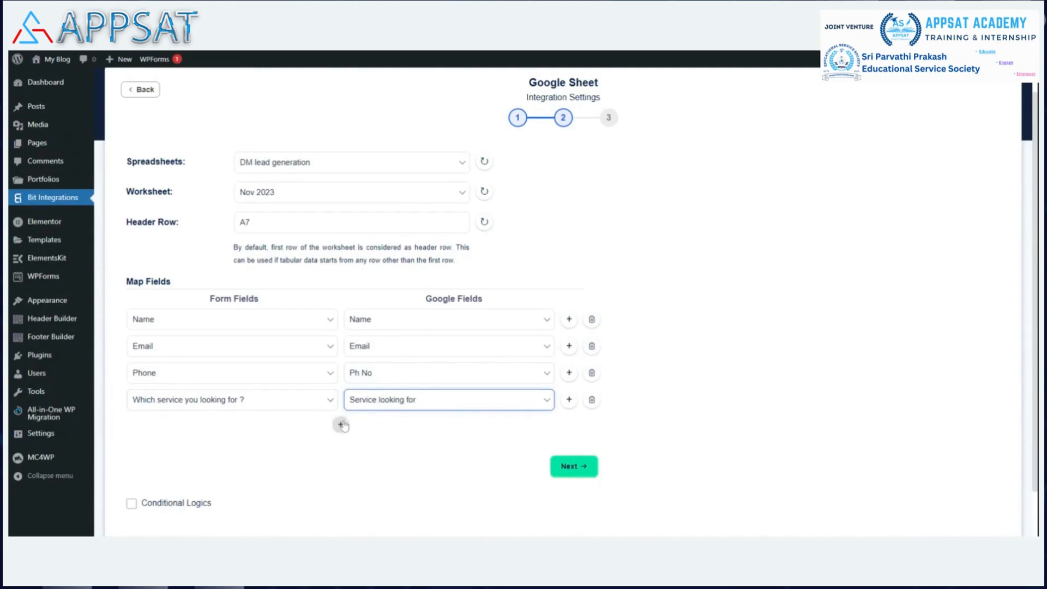
# Step: Add mappings from "Your Company Website / URL" to "Company URL" and from "I accept the terms & Service of APPSAT" to "Consent"
pyautogui.click(341, 424)
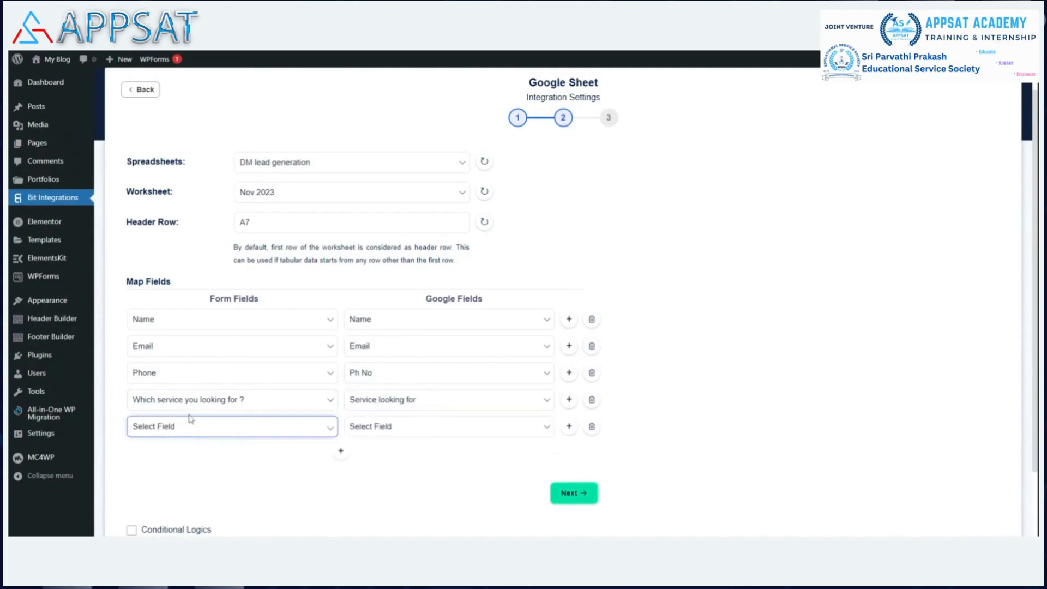
pyautogui.click(197, 376)
pyautogui.click(376, 430)
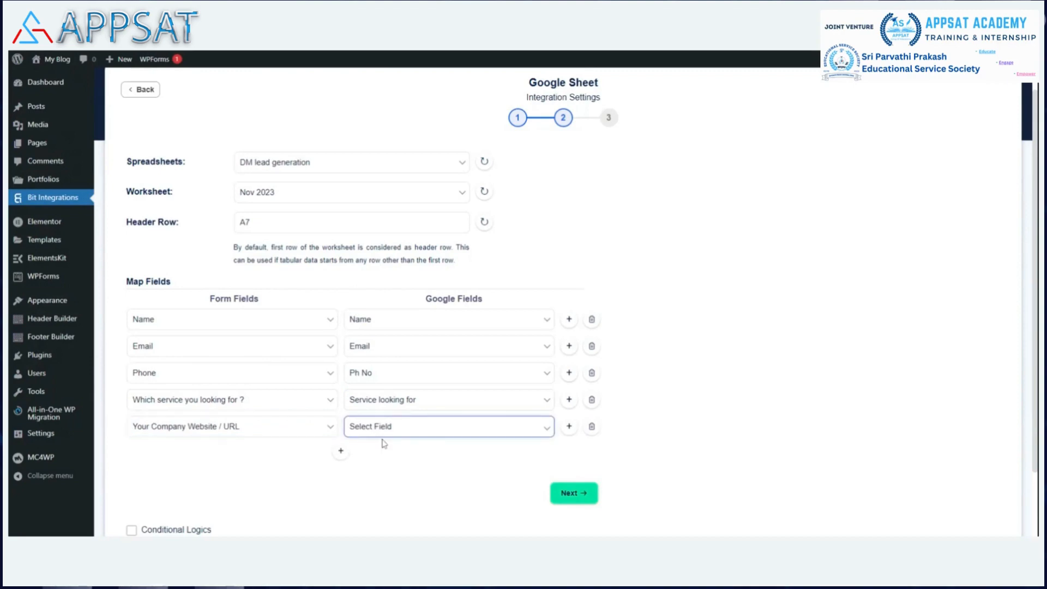
pyautogui.click(407, 500)
pyautogui.click(341, 450)
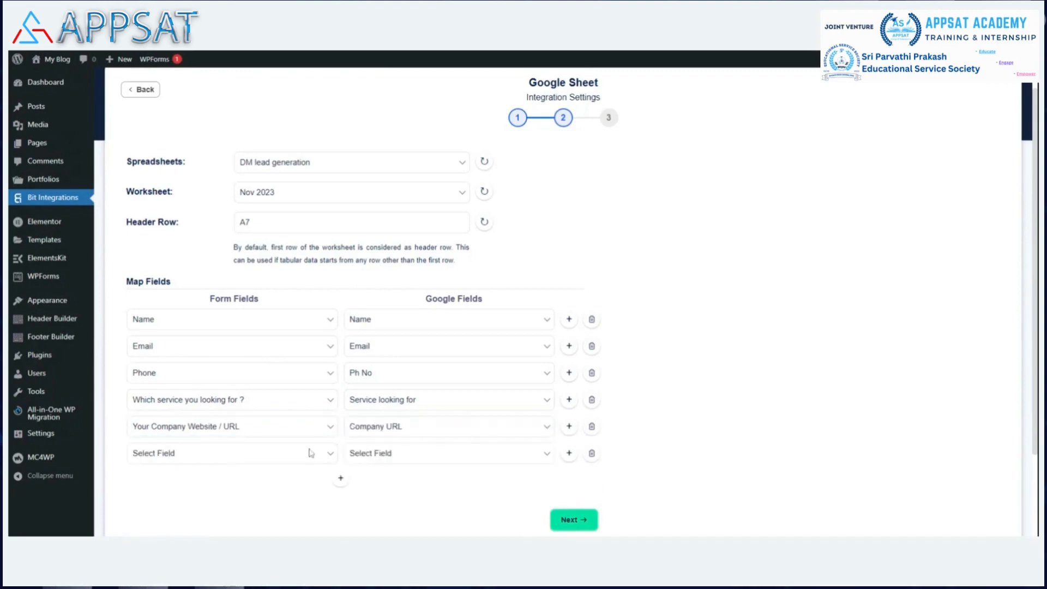
pyautogui.click(226, 457)
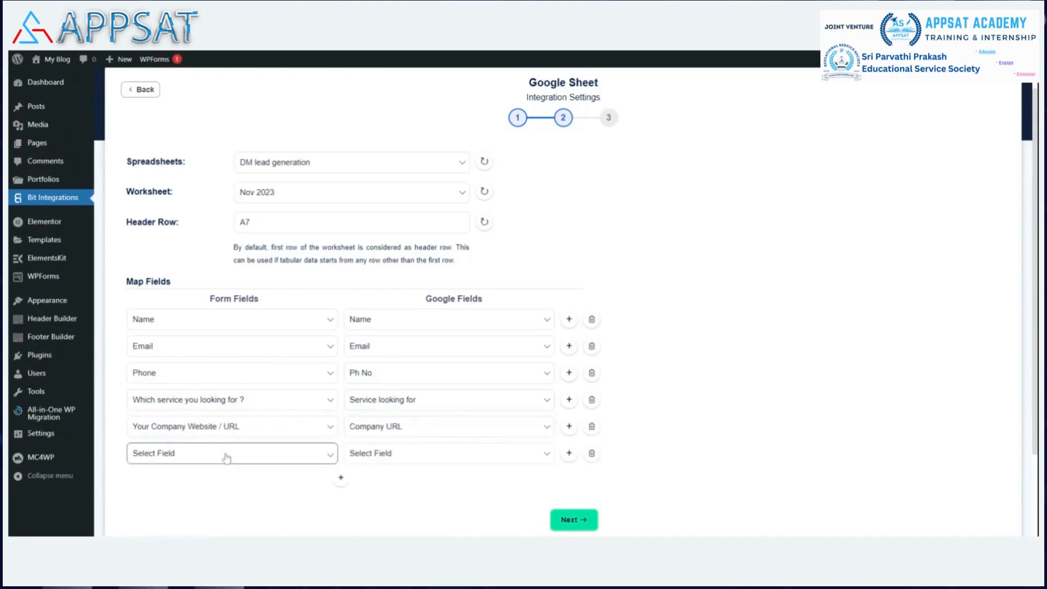
pyautogui.click(235, 420)
pyautogui.click(376, 461)
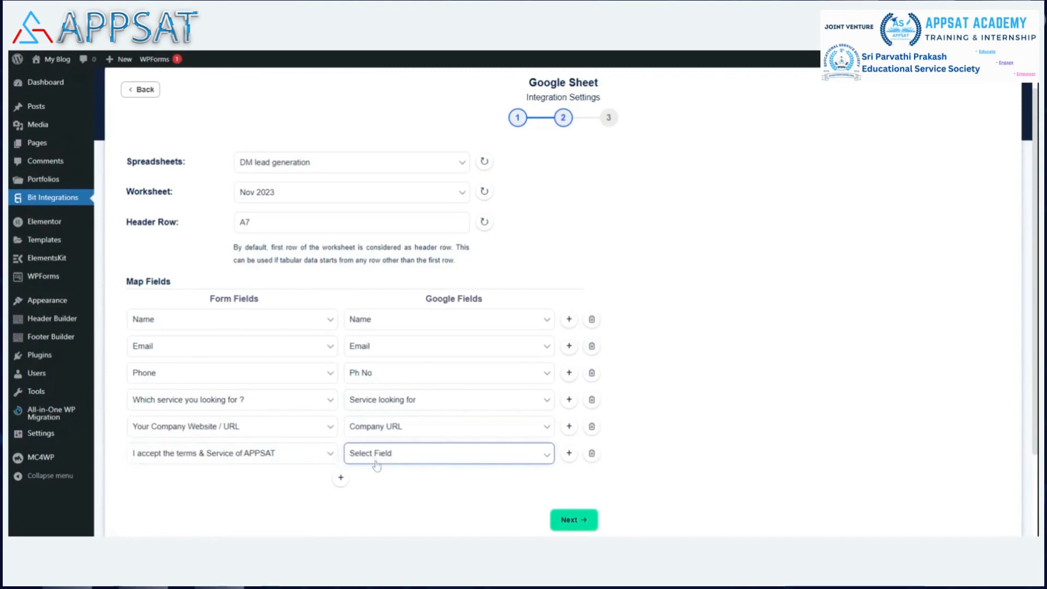
pyautogui.click(373, 527)
pyautogui.click(782, 289)
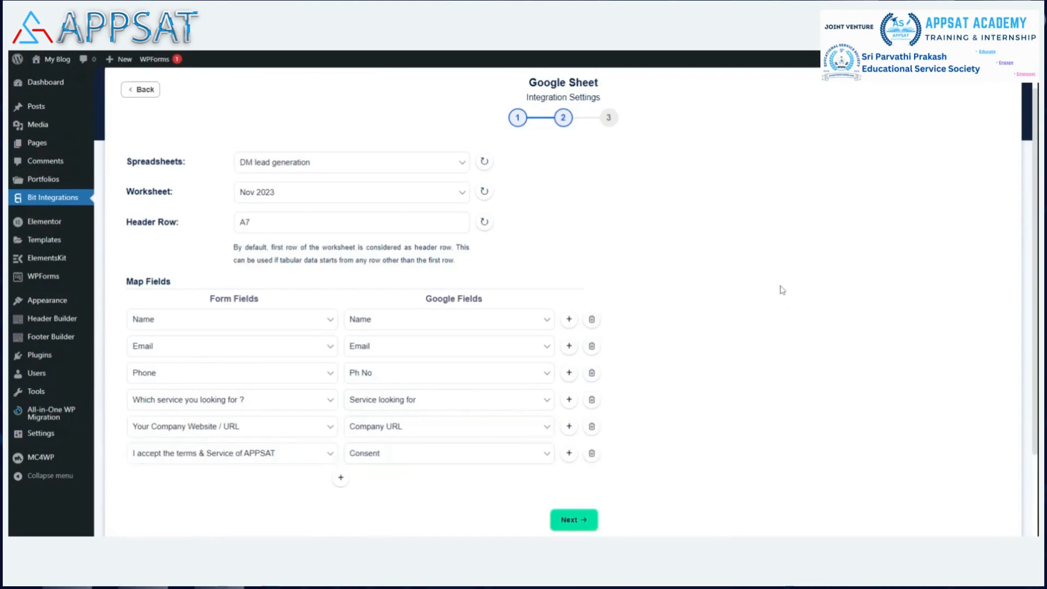
# Step: Continue past the field mapping and finish saving the Google Sheet integration
pyautogui.scroll(-2, 773, 278)
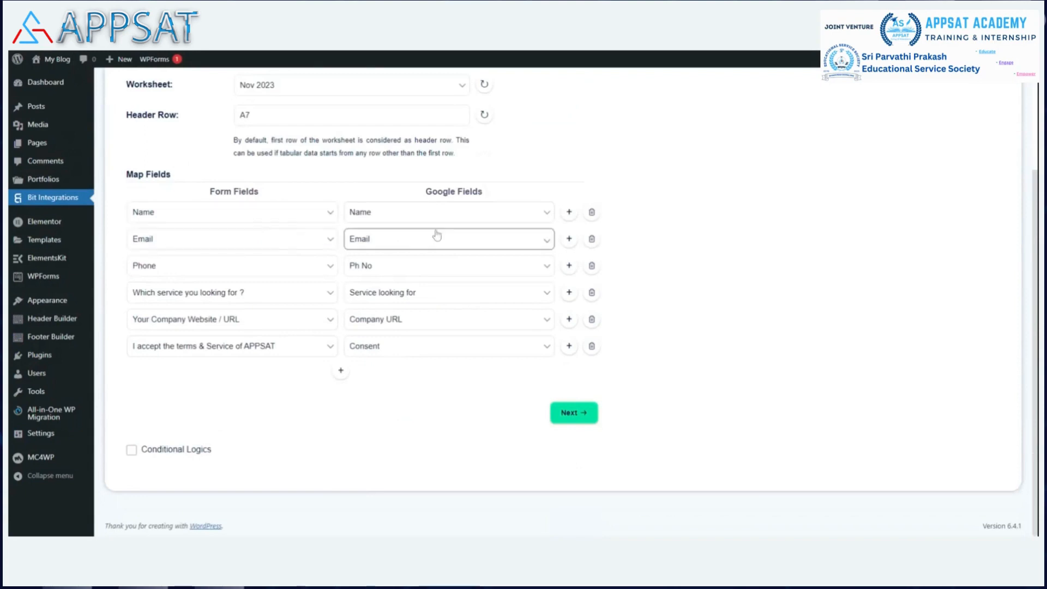
pyautogui.click(567, 412)
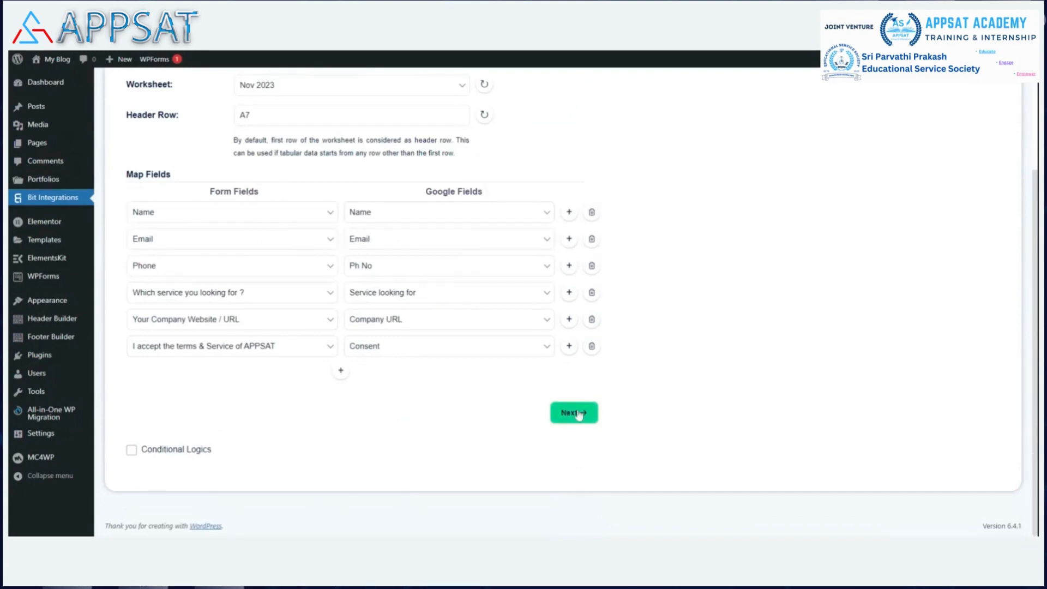
pyautogui.click(576, 237)
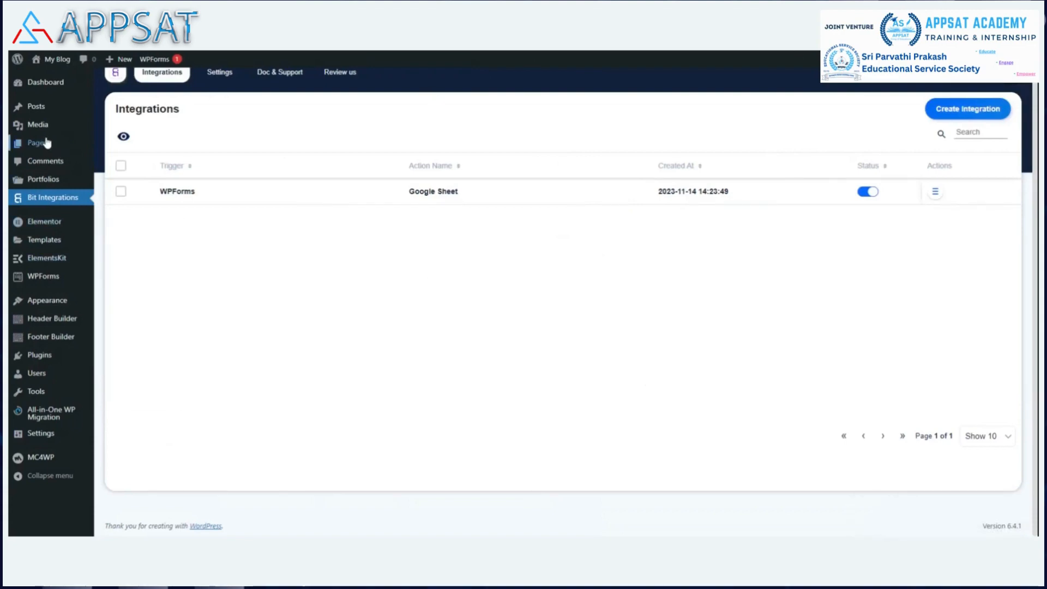
# Step: Open the site's list of pages and view the "Contact US – How to" page
pyautogui.moveTo(44, 145)
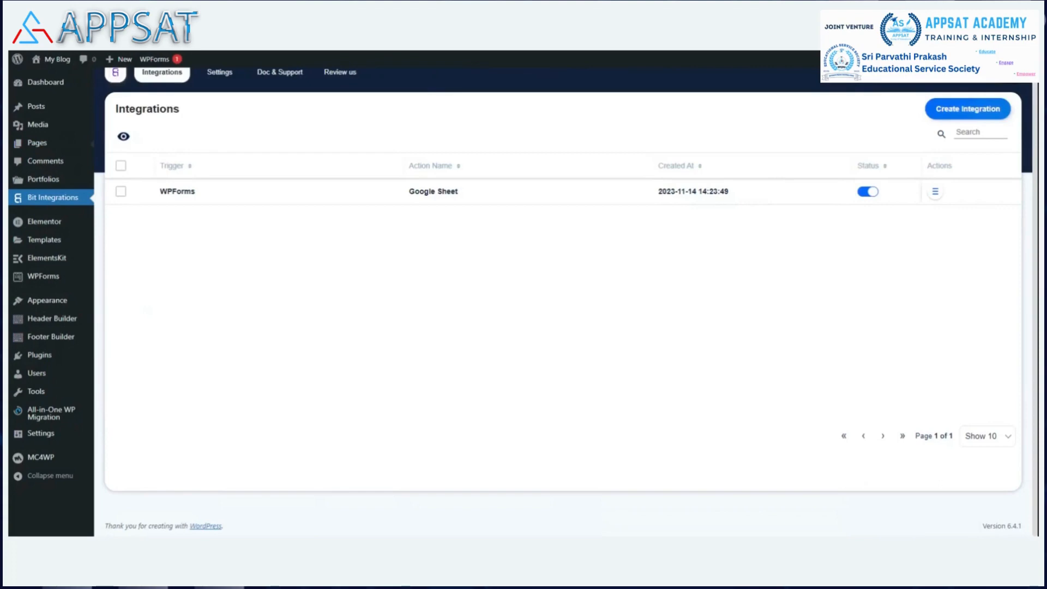
pyautogui.scroll(-4, 344, 275)
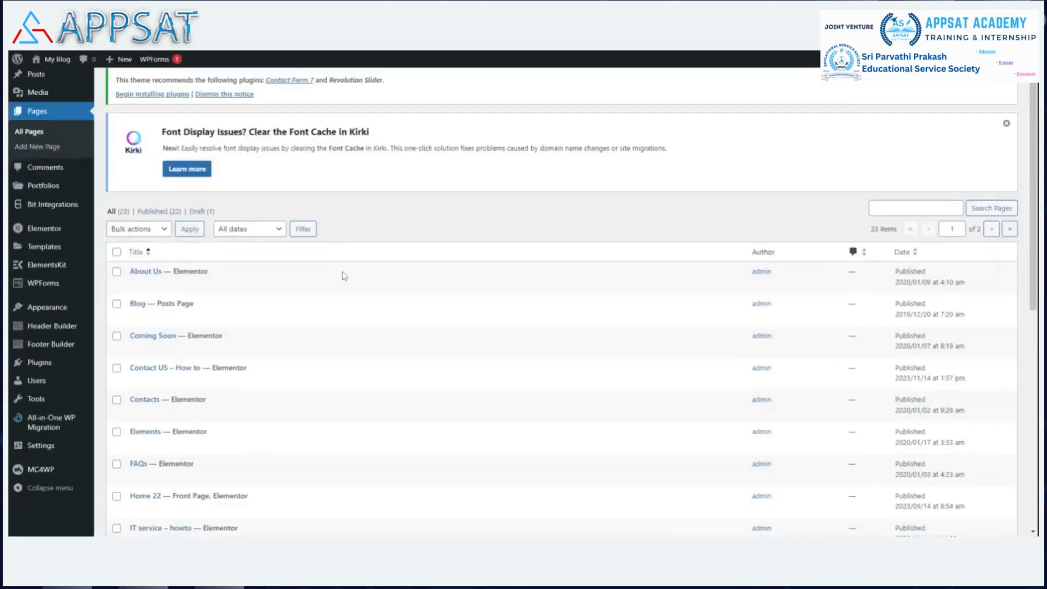
pyautogui.scroll(-5, 344, 273)
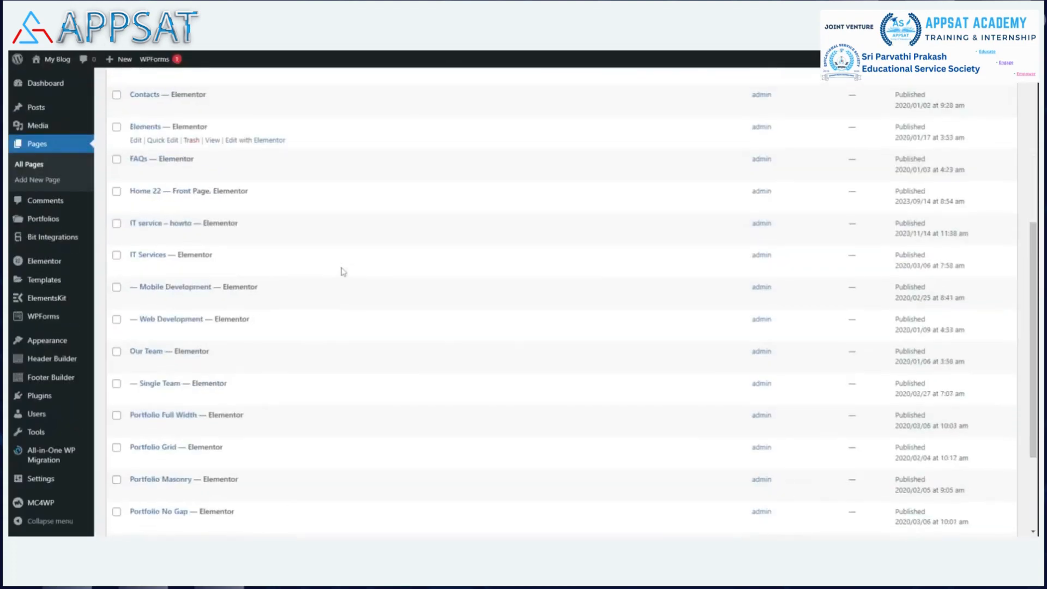
pyautogui.scroll(7, 338, 262)
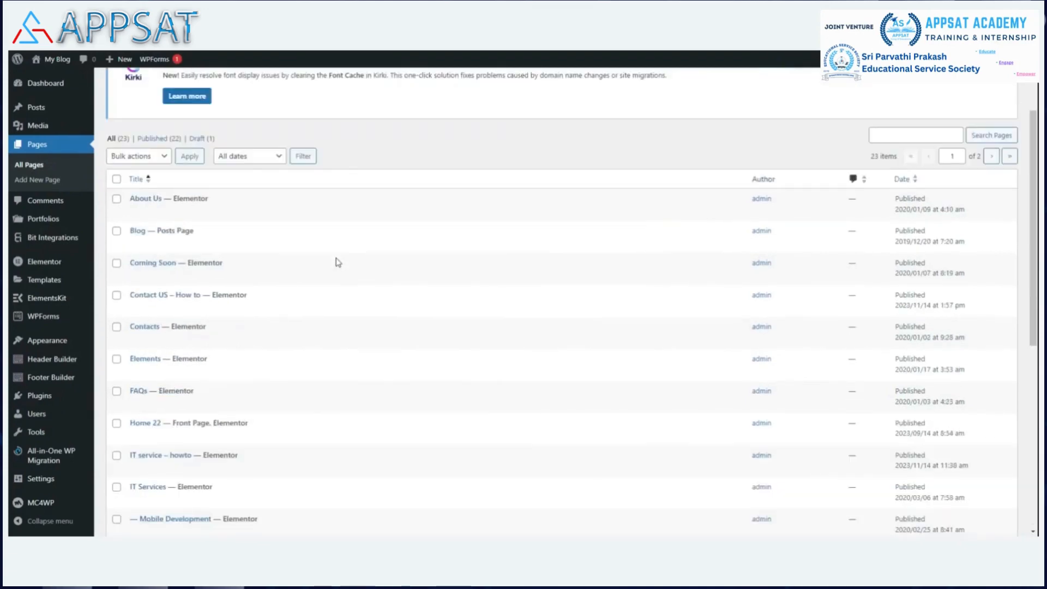
pyautogui.moveTo(154, 311)
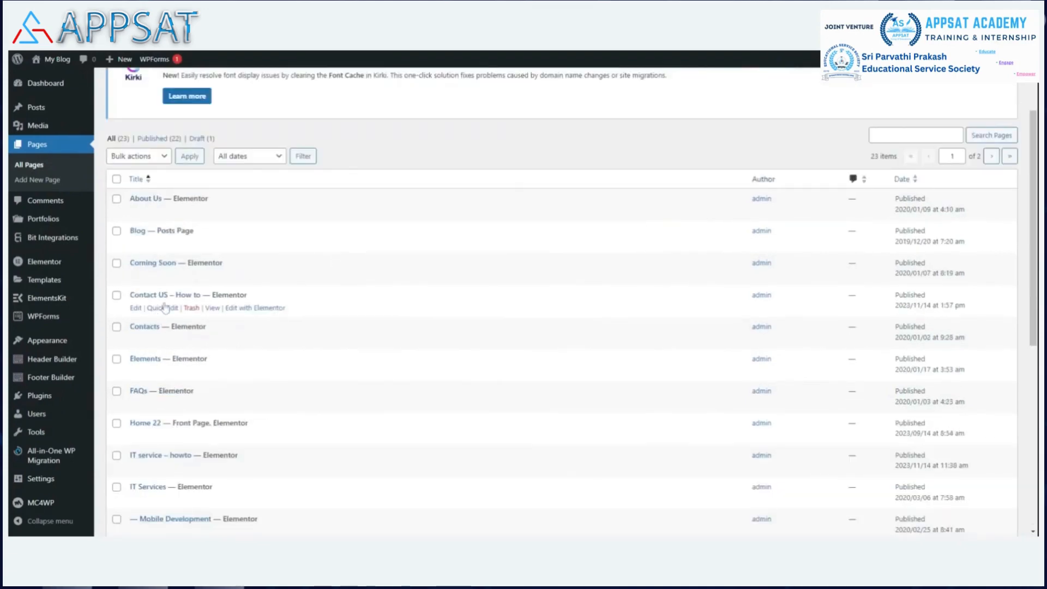
pyautogui.click(212, 309)
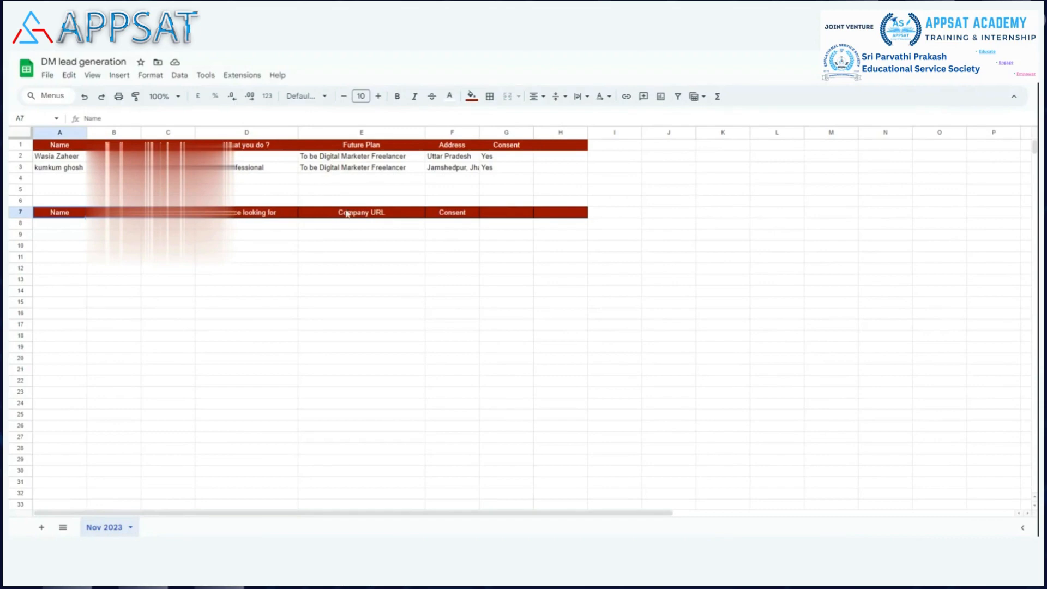
# Step: Clear the contents of rows 2 and 3 in the "Nov 2023" tab of the "DM lead generation" Google Sheet
pyautogui.click(21, 157)
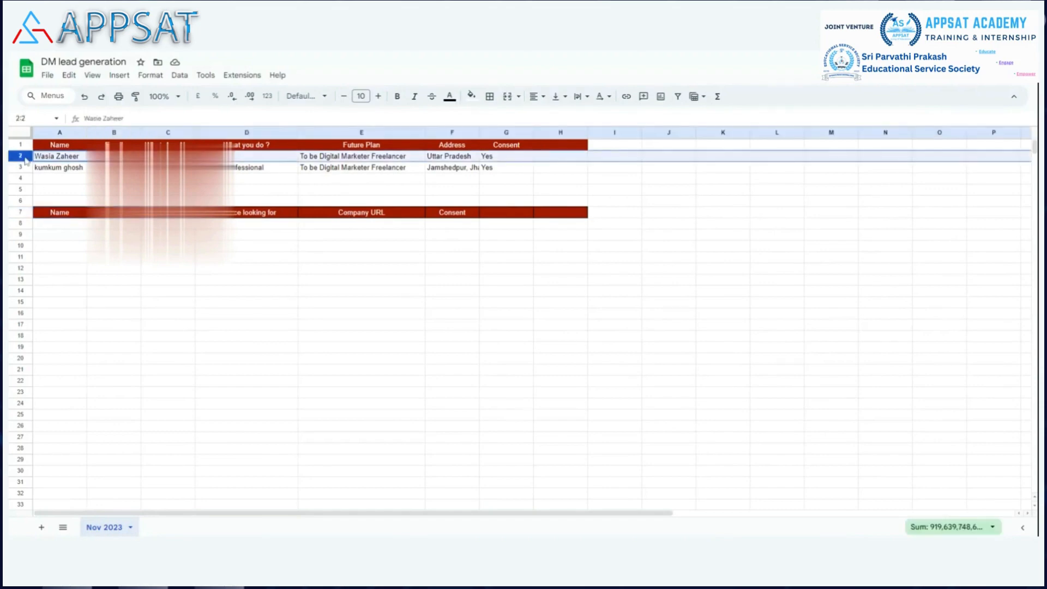
pyautogui.hotkey('shift', 'Down')
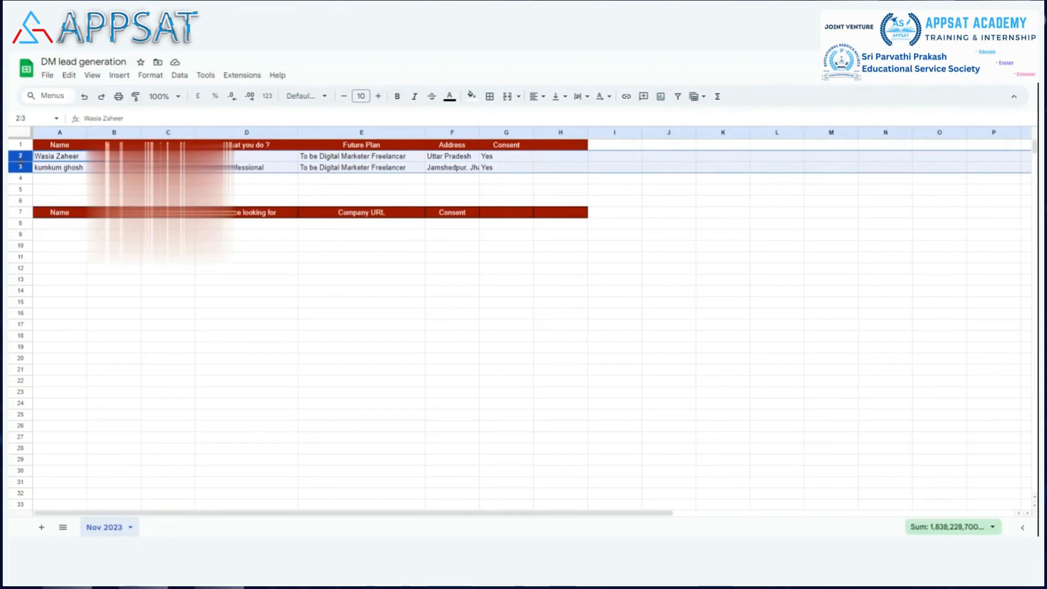
pyautogui.rightClick(20, 162)
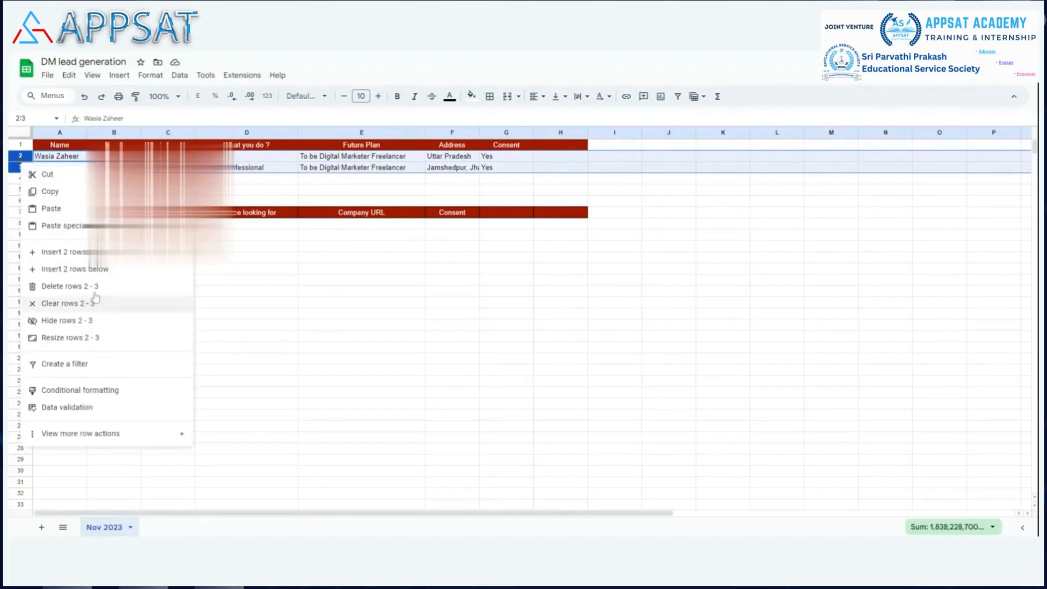
pyautogui.click(71, 303)
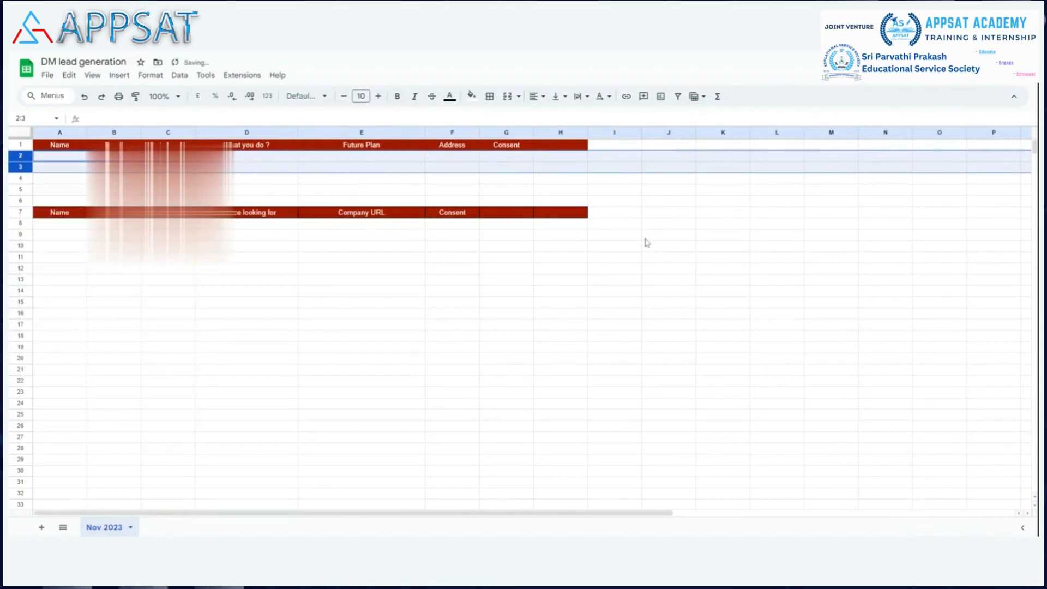
pyautogui.click(624, 237)
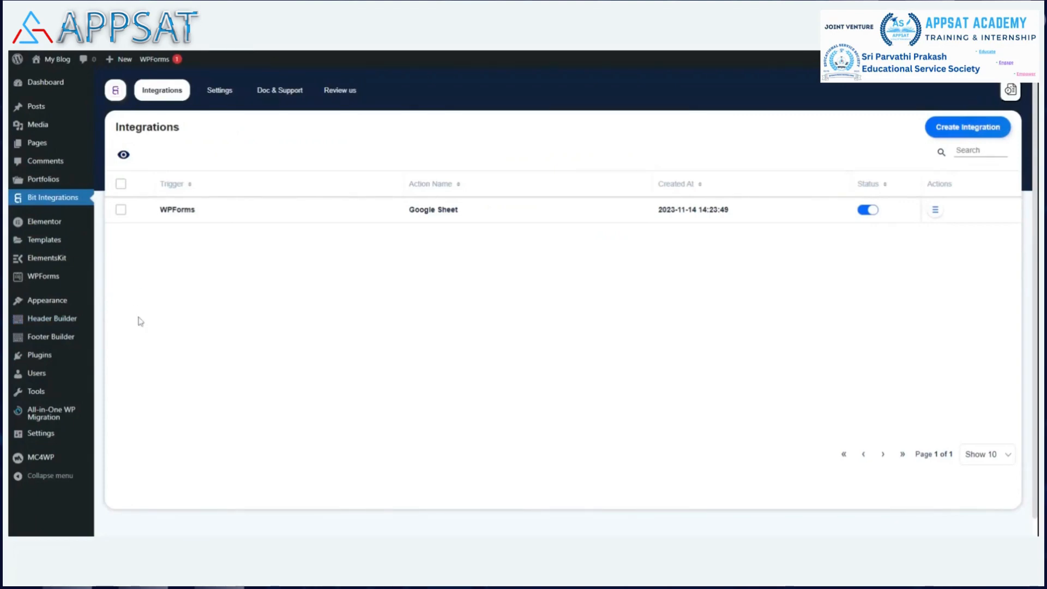
# Step: Switch to the WordPress admin and try to create a site backup with All-in-One WP Migration
pyautogui.scroll(-1, 136, 317)
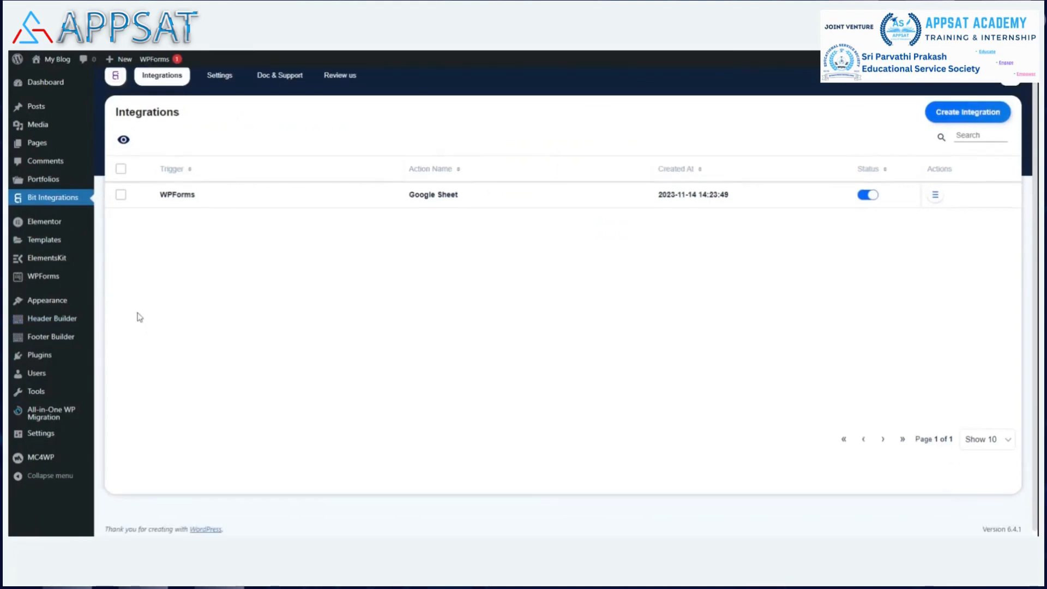
pyautogui.moveTo(52, 417)
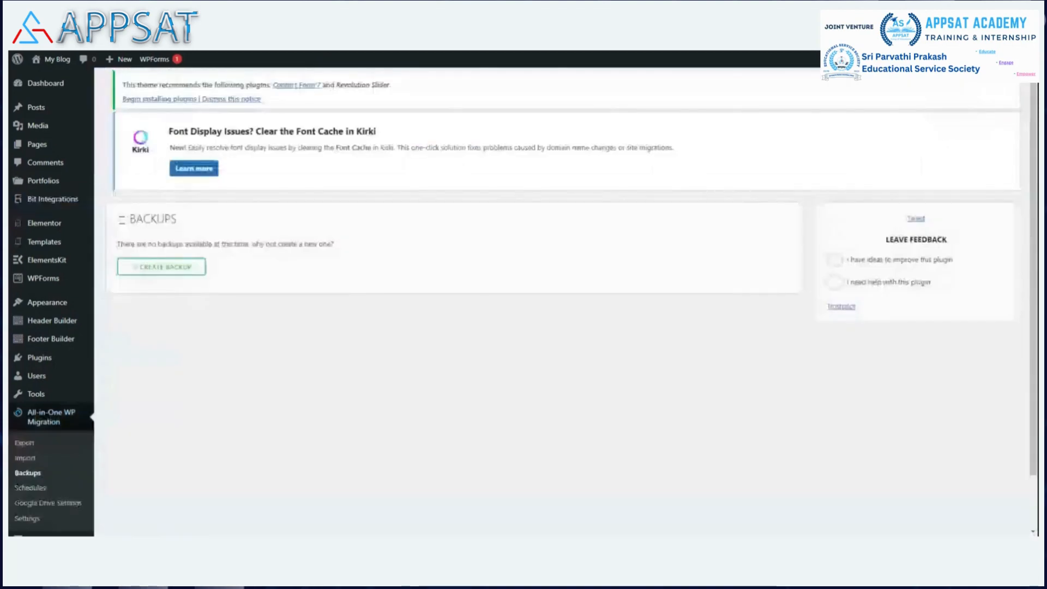
pyautogui.click(161, 267)
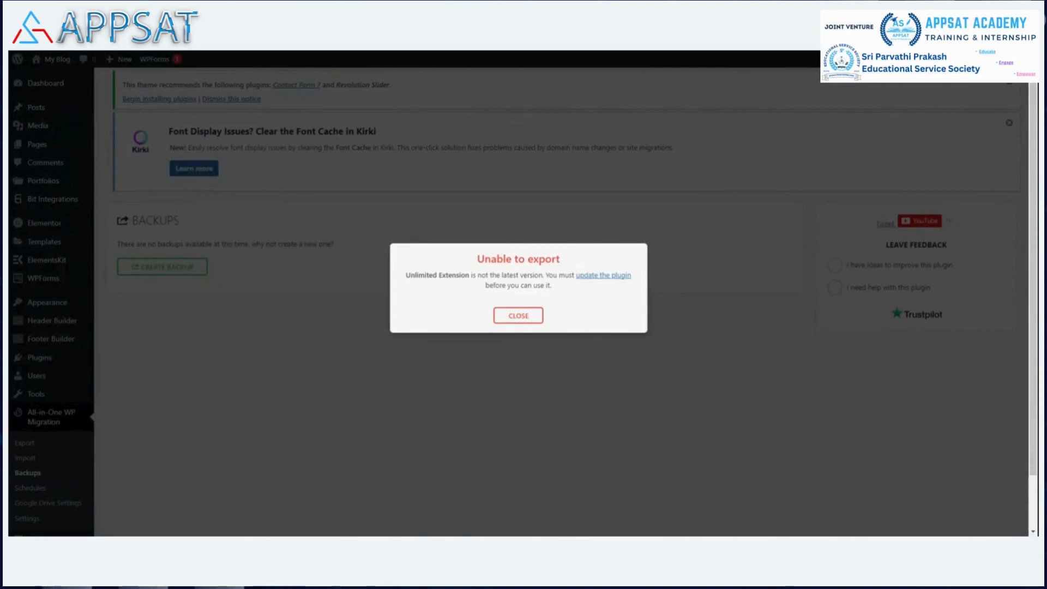
pyautogui.click(521, 317)
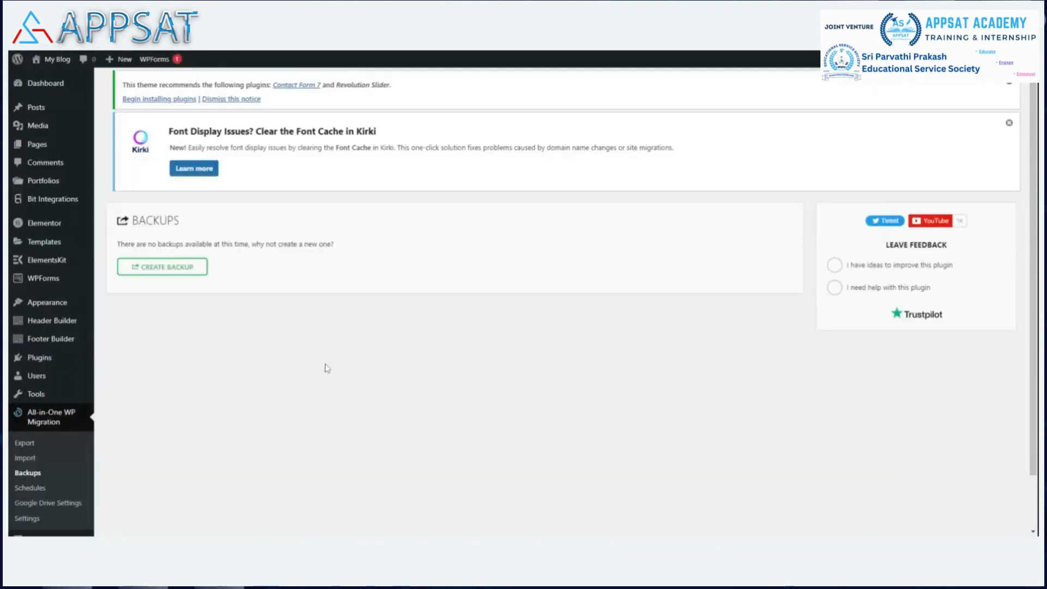
# Step: Try to export the site to a file with All-in-One WP Migration
pyautogui.scroll(-1, 32, 469)
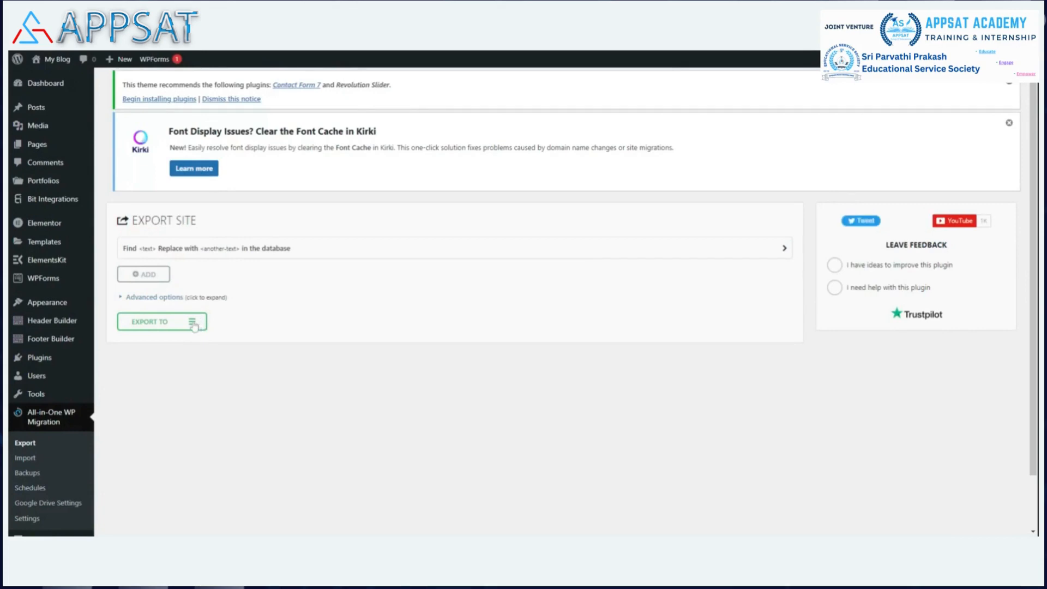
pyautogui.scroll(-2, 69, 401)
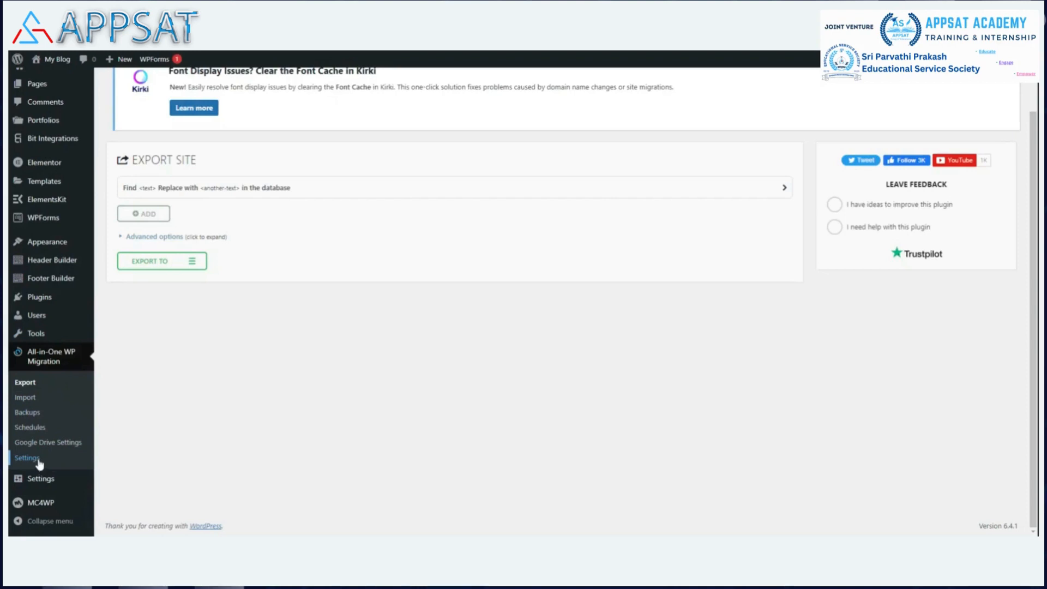
pyautogui.click(194, 266)
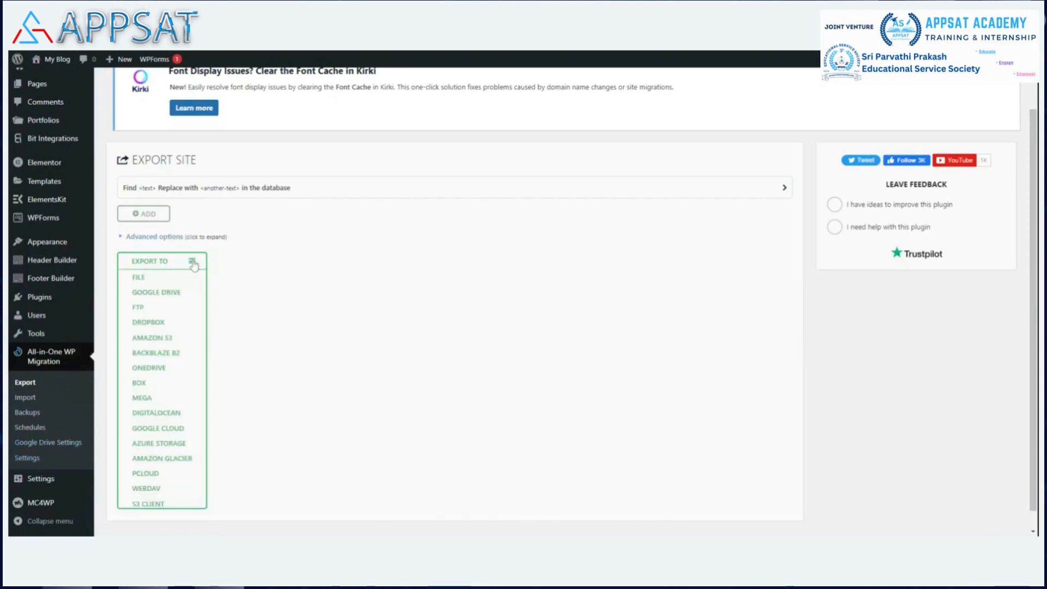
pyautogui.click(165, 282)
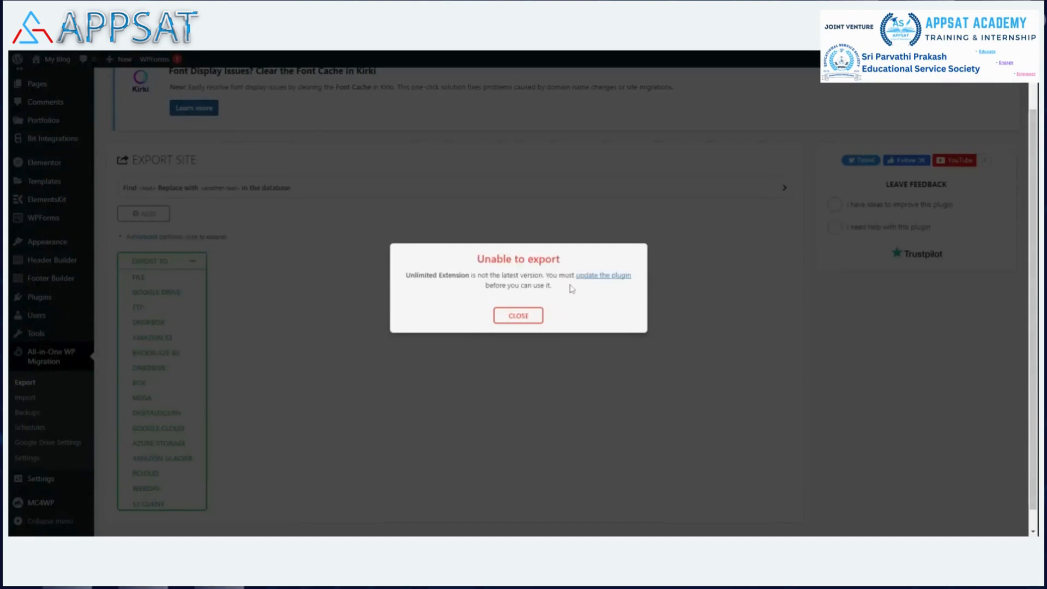
# Step: Update the All-in-One WP Migration Unlimited Extension to version 2.54, deactivating the Google Drive Extension first and reactivating it once the update is done
pyautogui.click(601, 275)
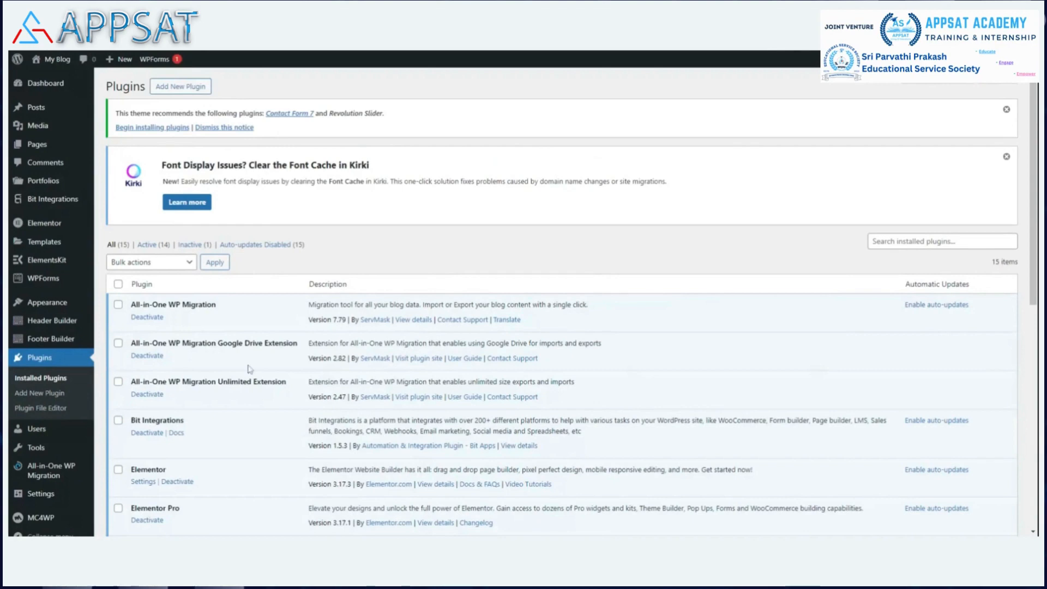
pyautogui.click(142, 358)
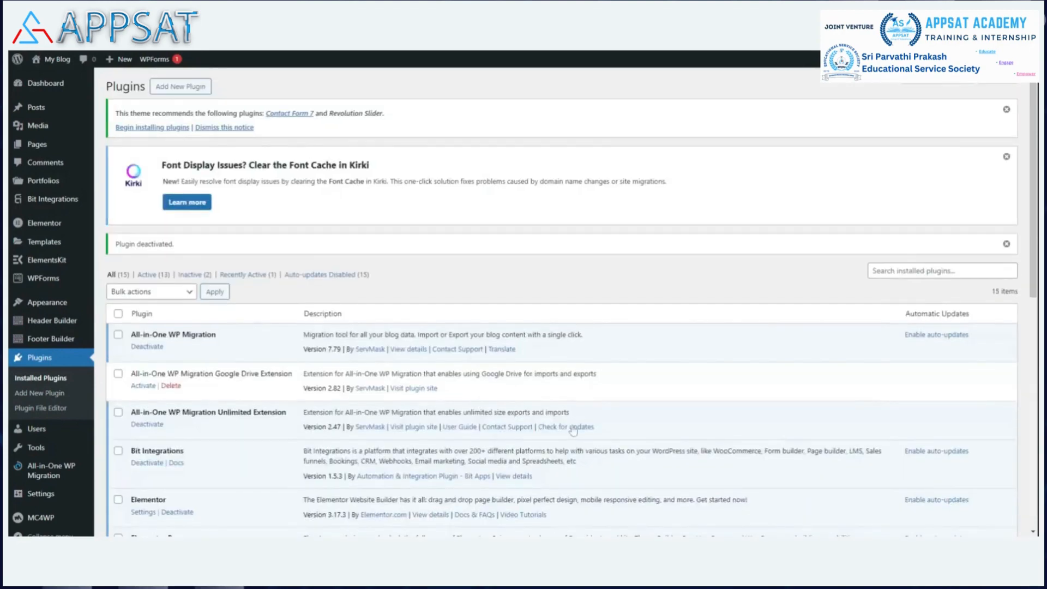
pyautogui.click(573, 430)
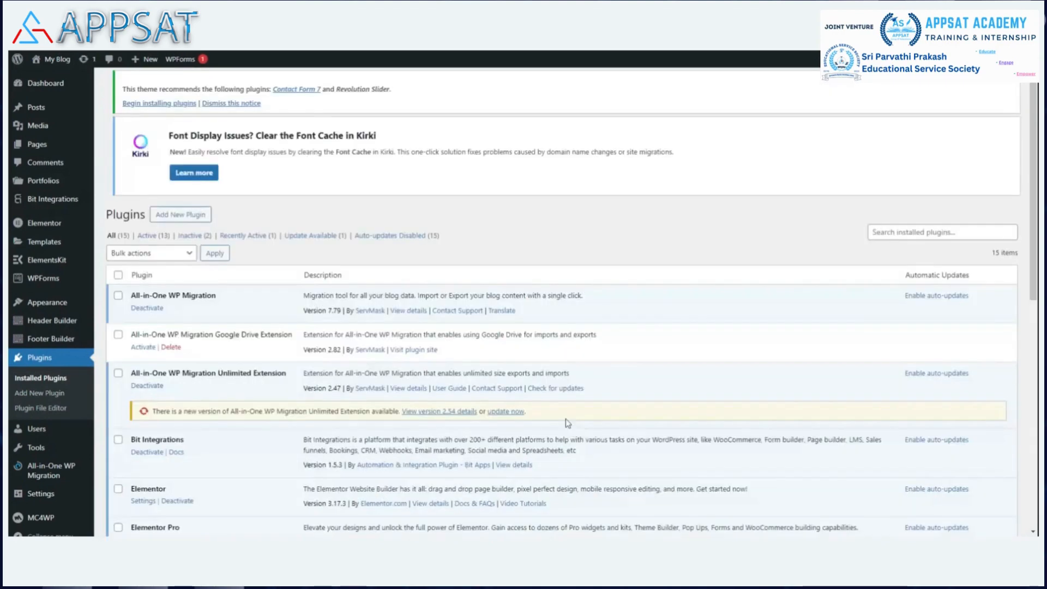
pyautogui.click(506, 421)
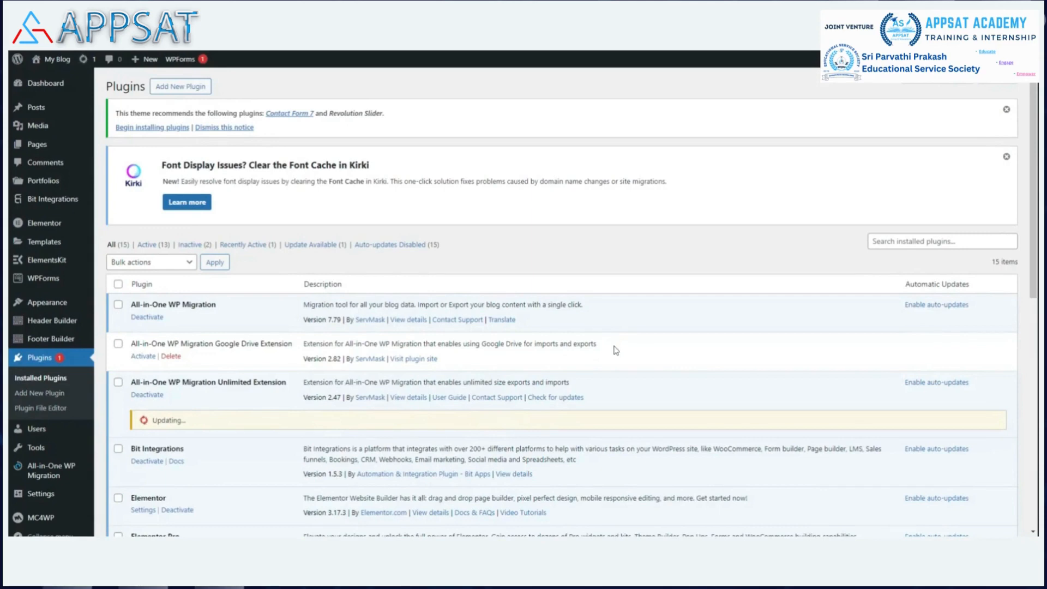
pyautogui.click(144, 356)
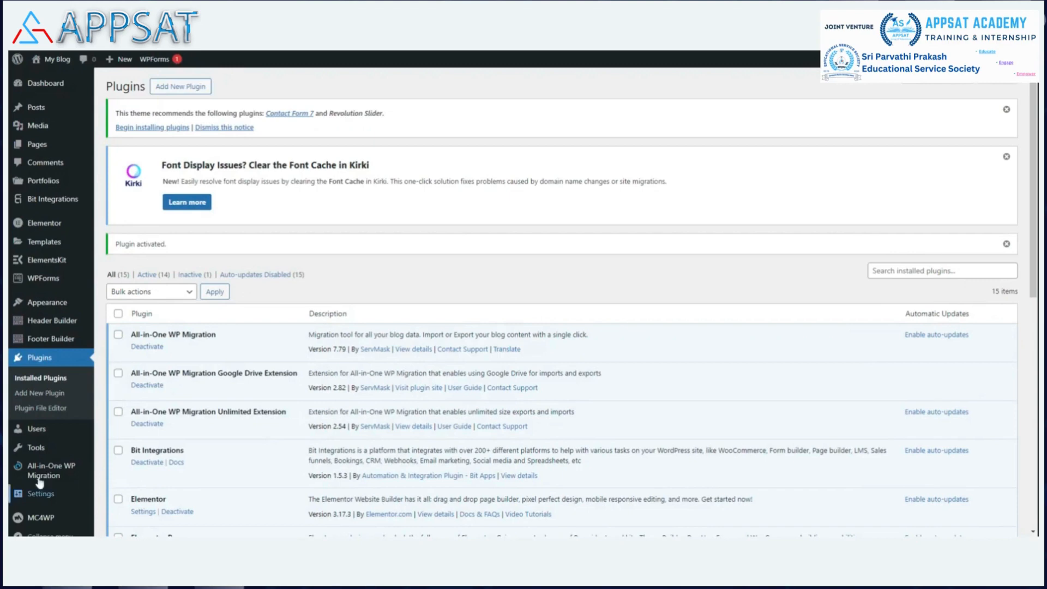
# Step: Create a site backup in All-in-One WP Migration and dismiss the download dialog
pyautogui.moveTo(53, 471)
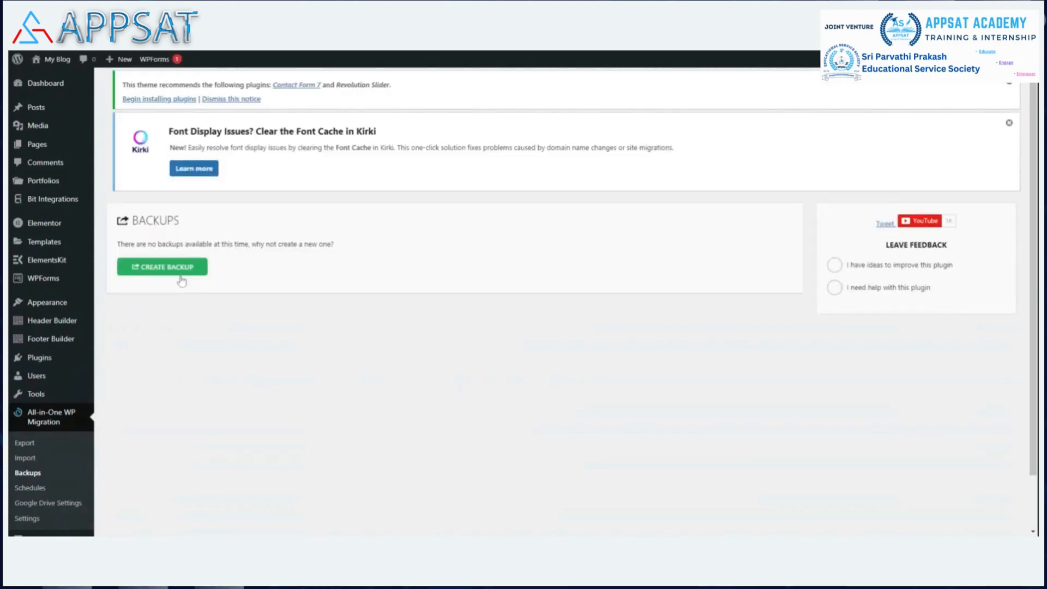
pyautogui.click(182, 271)
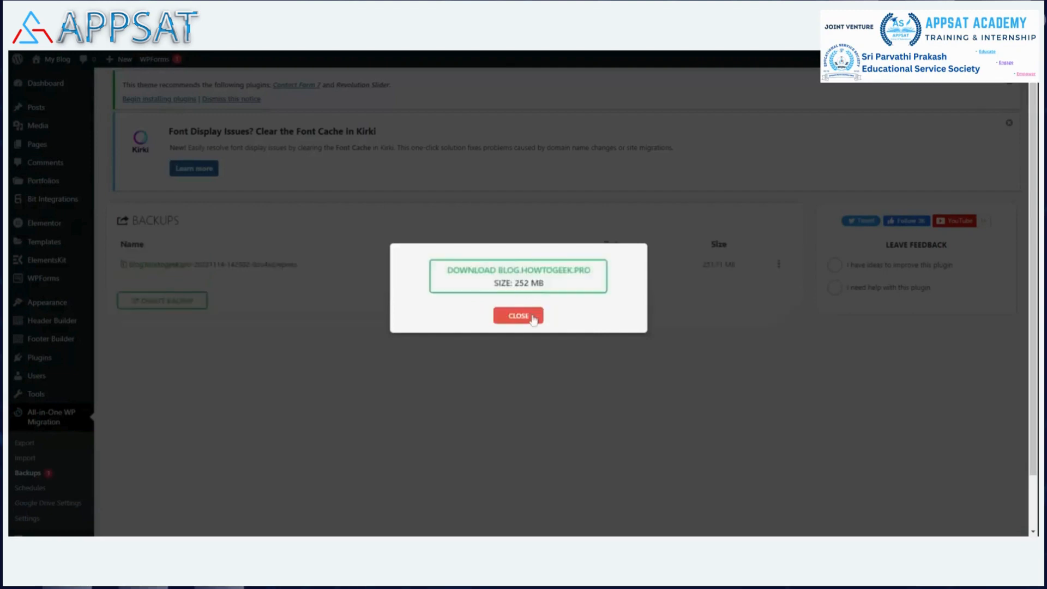
pyautogui.click(533, 316)
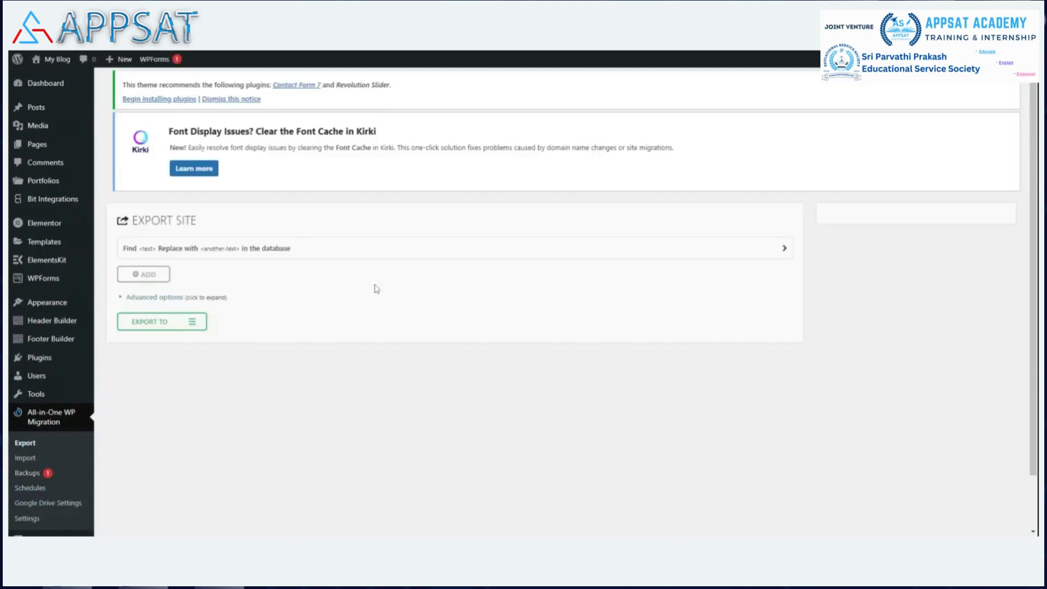
# Step: Link a Google account in All-in-One WP Migration's Google Drive settings and allow the GDrive Extension to access its Drive files
pyautogui.click(200, 322)
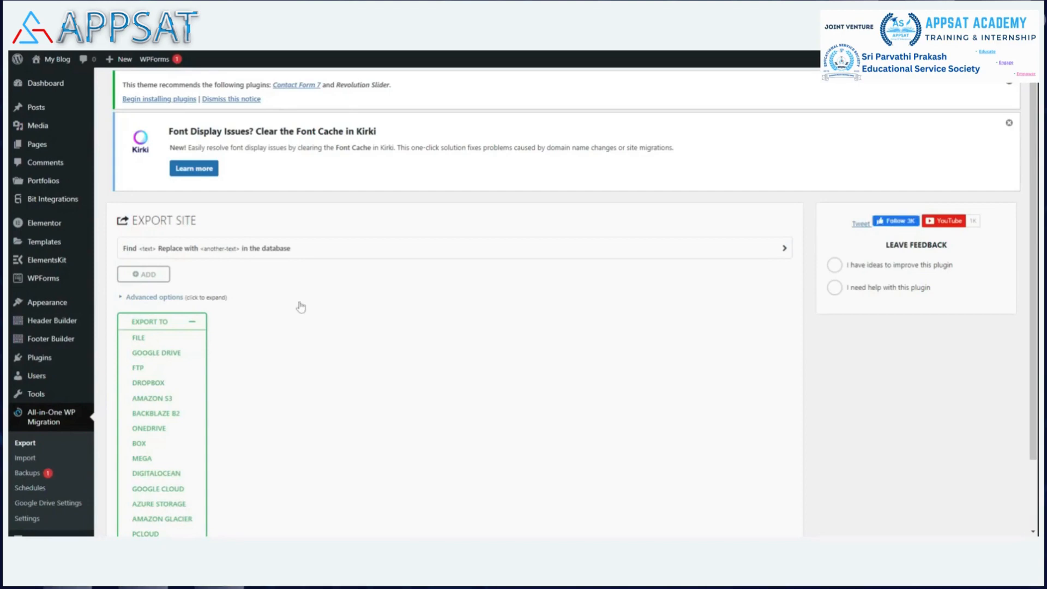
pyautogui.click(49, 506)
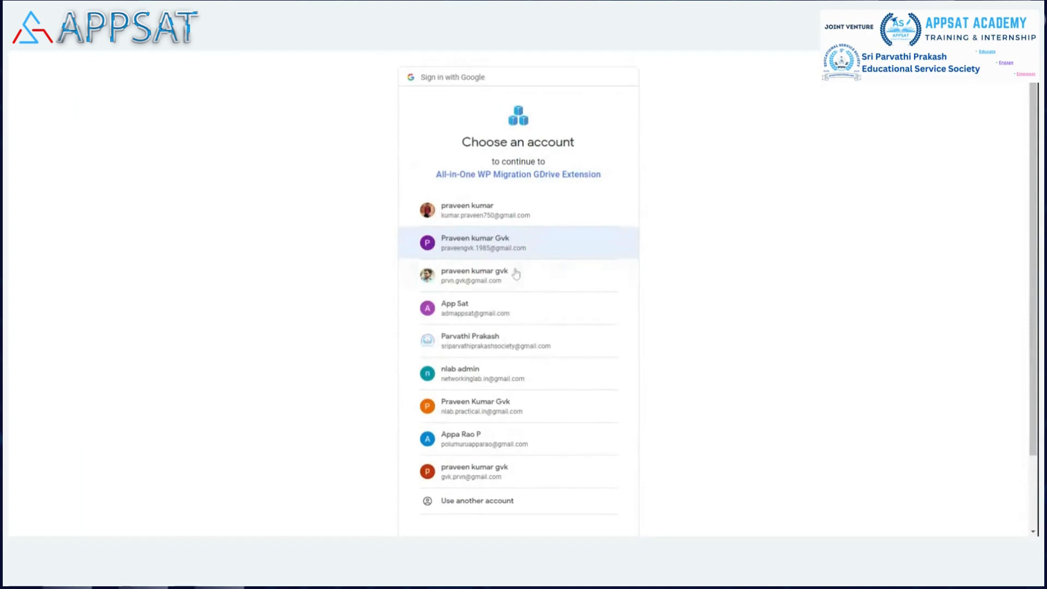
pyautogui.click(516, 244)
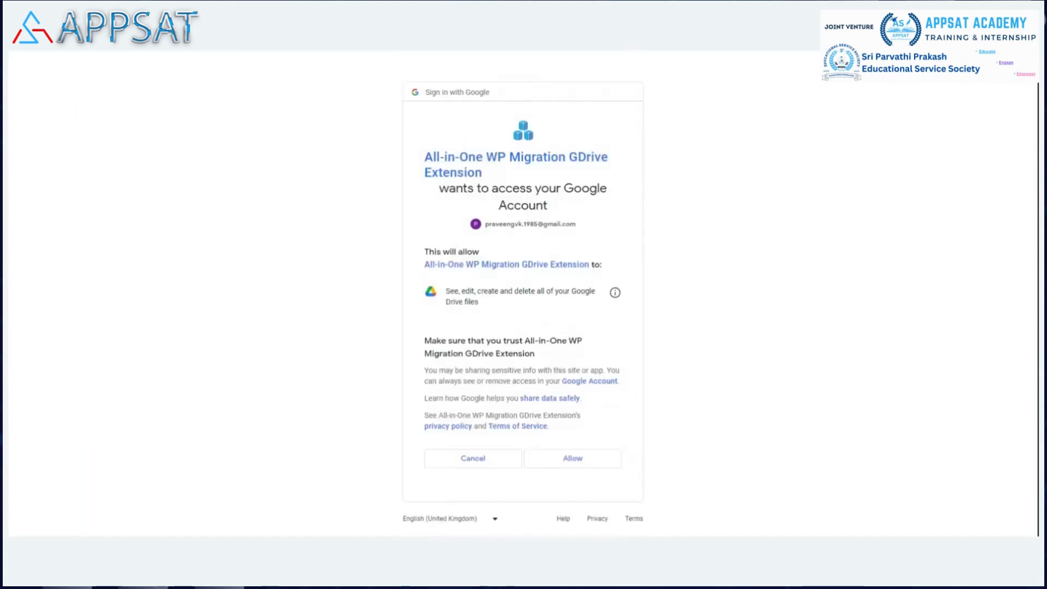
pyautogui.click(573, 460)
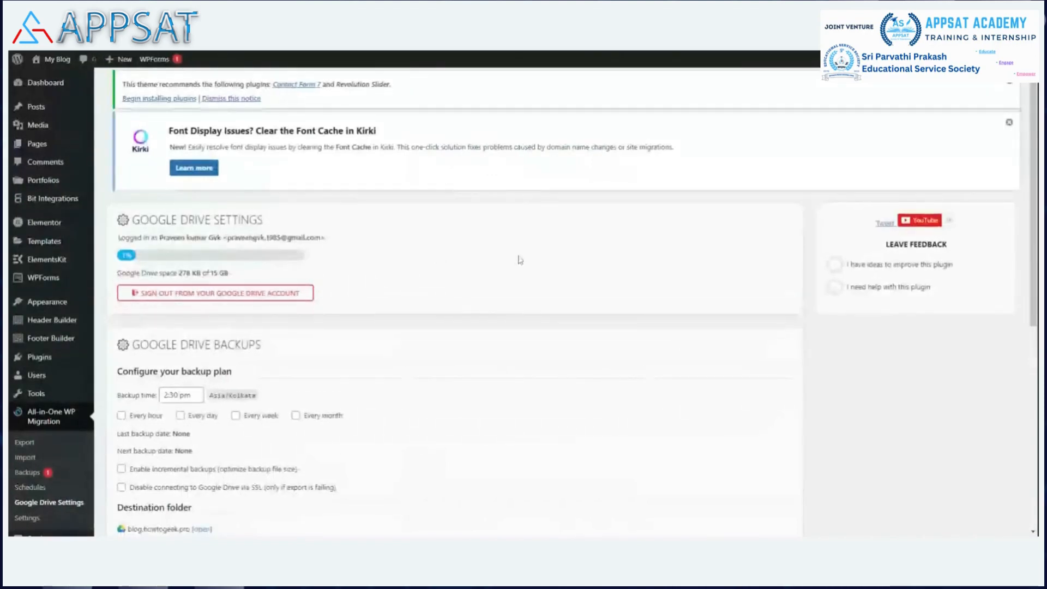
# Step: Set the Google Drive backup plan's backup time to 11:30 pm
pyautogui.scroll(-3, 327, 261)
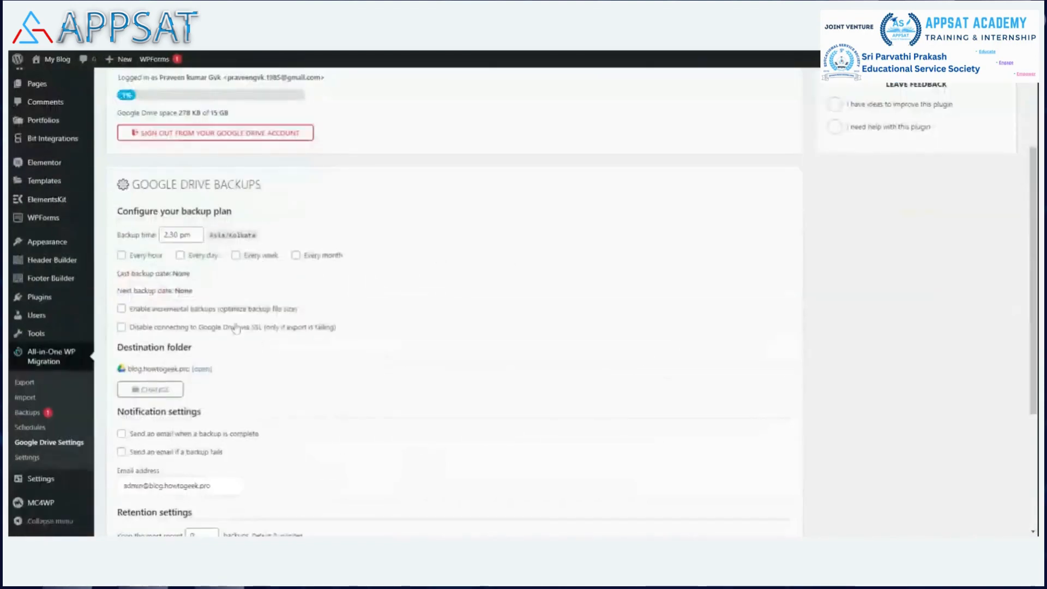
pyautogui.click(181, 235)
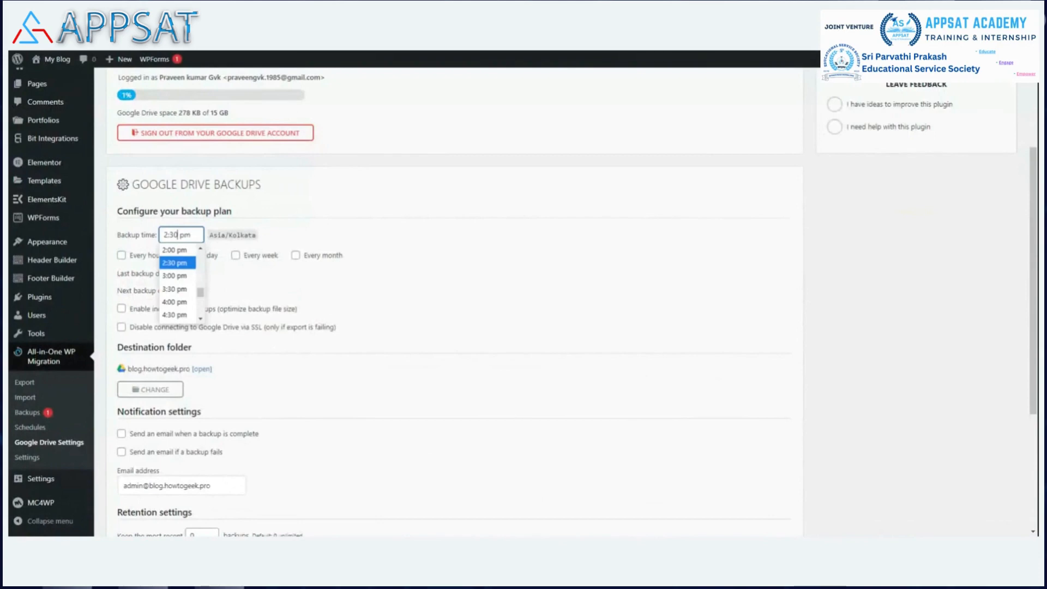
pyautogui.moveTo(201, 295); pyautogui.dragTo(201, 319)
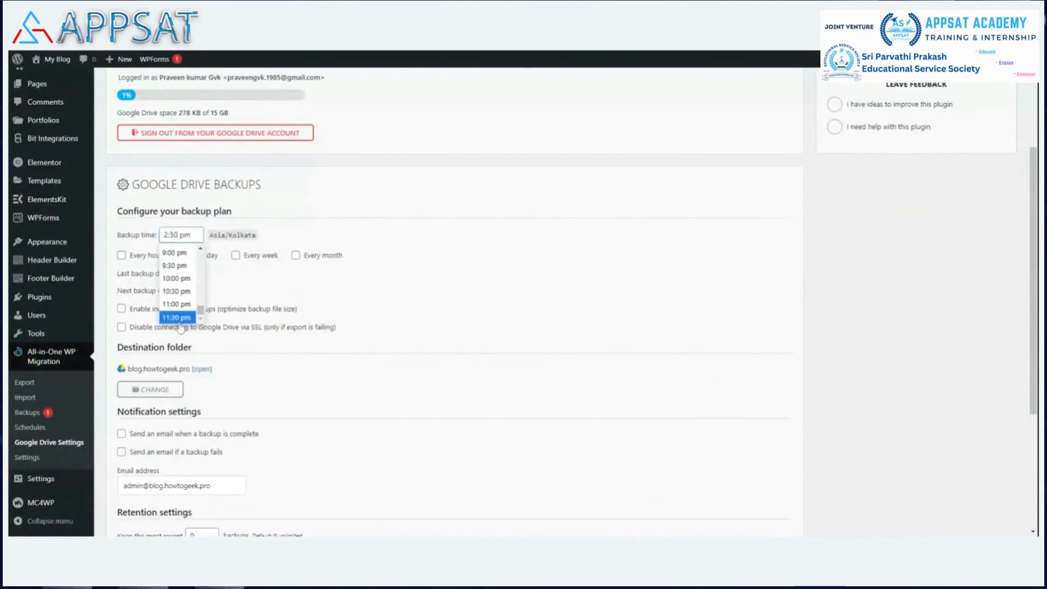
pyautogui.click(178, 317)
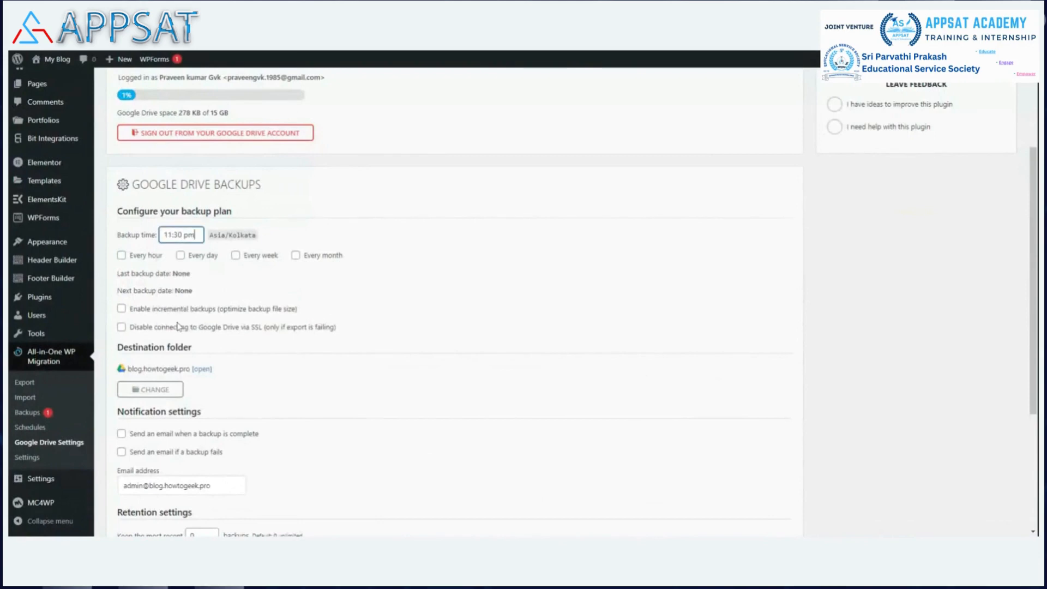
# Step: Schedule Google Drive backups for every day and save retention settings that keep the 8 most recent and remove backups older than 45 days
pyautogui.click(180, 256)
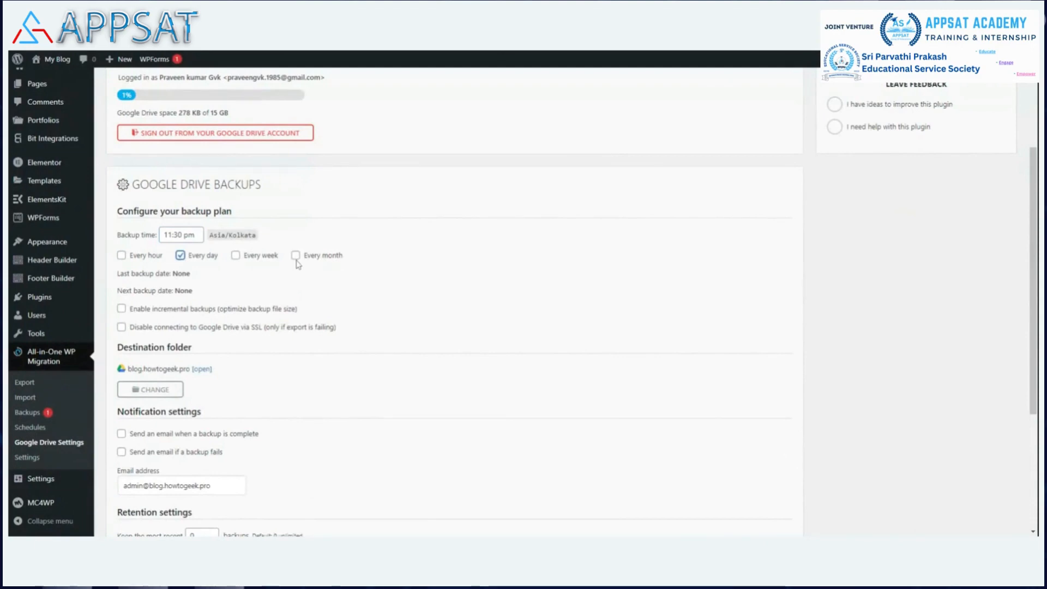
pyautogui.scroll(-2, 131, 213)
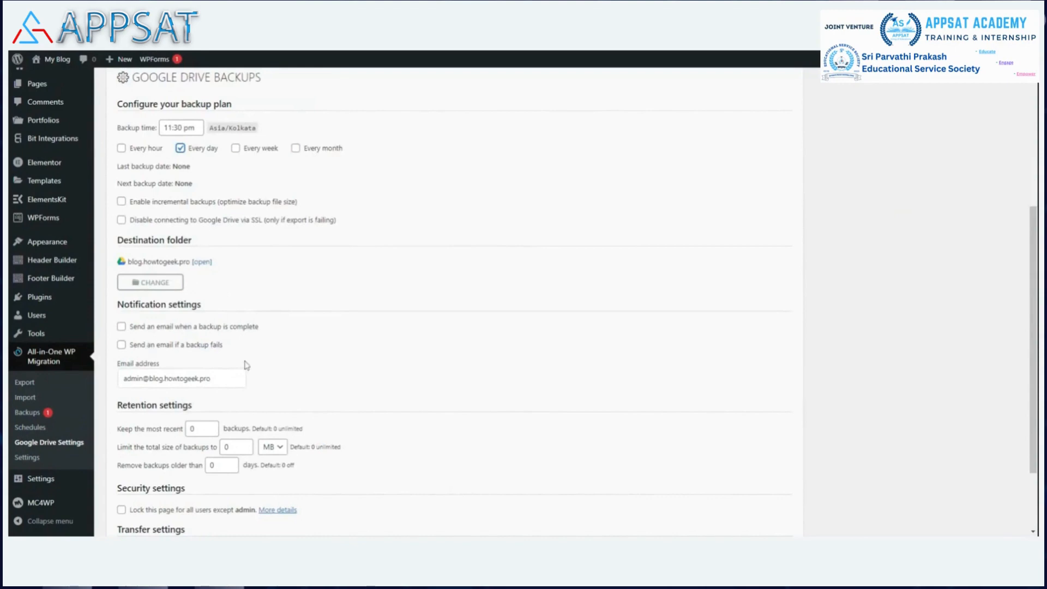
pyautogui.scroll(-3, 341, 316)
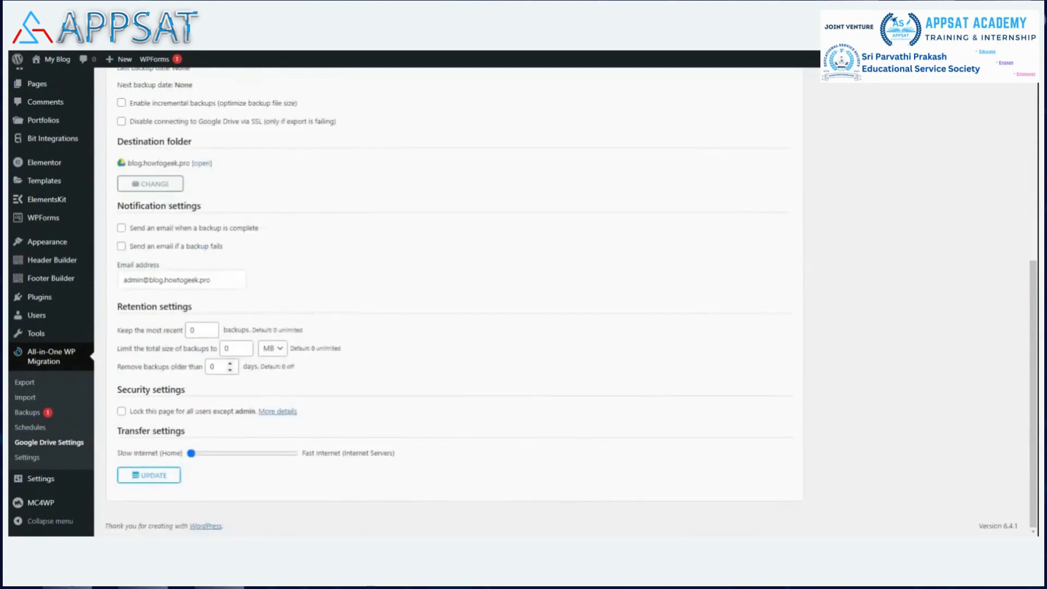
pyautogui.click(196, 329)
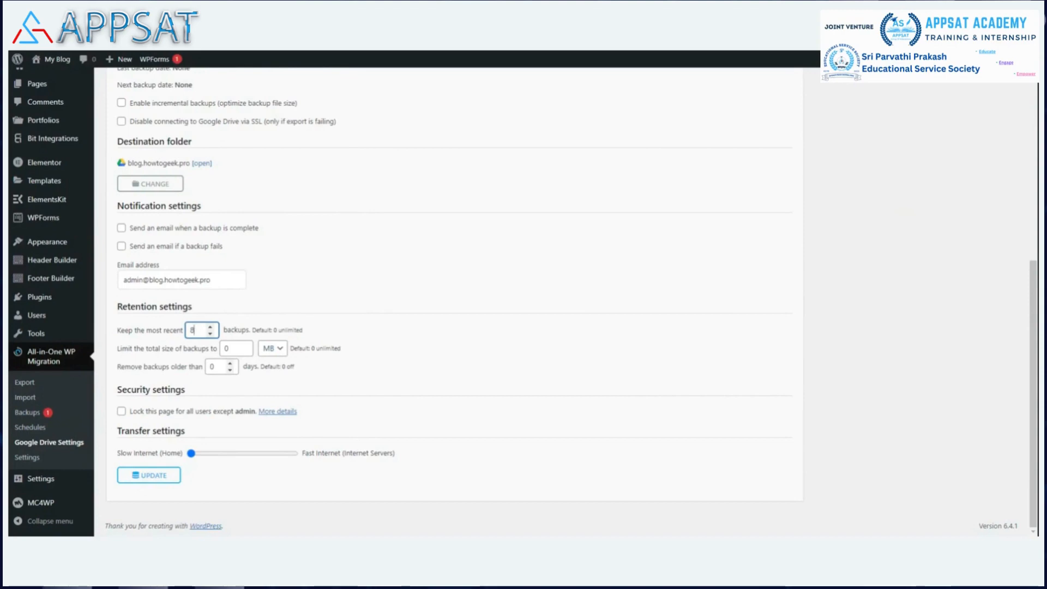
pyautogui.click(218, 367)
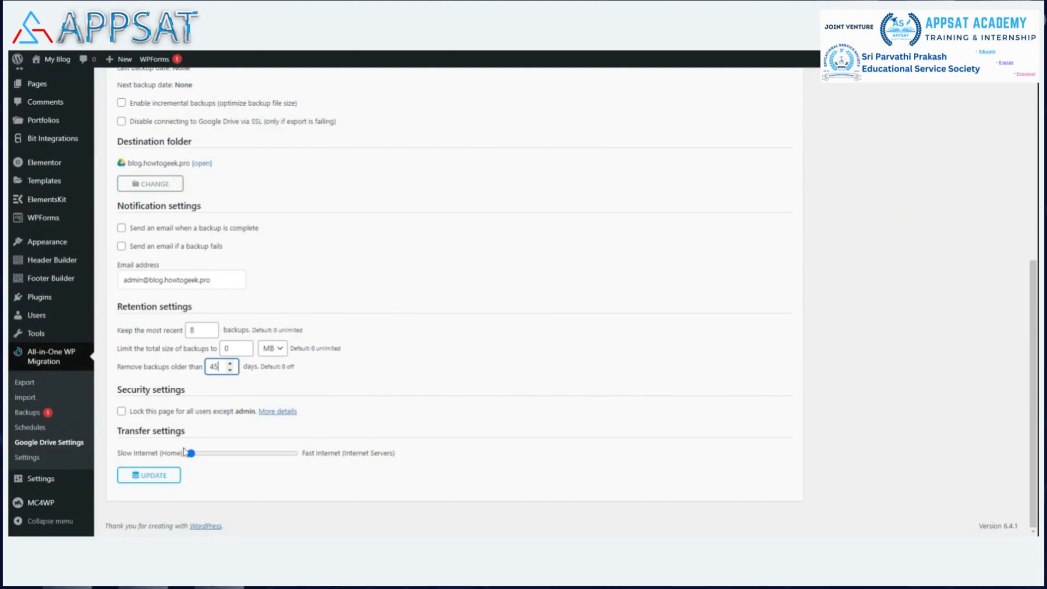
pyautogui.click(155, 476)
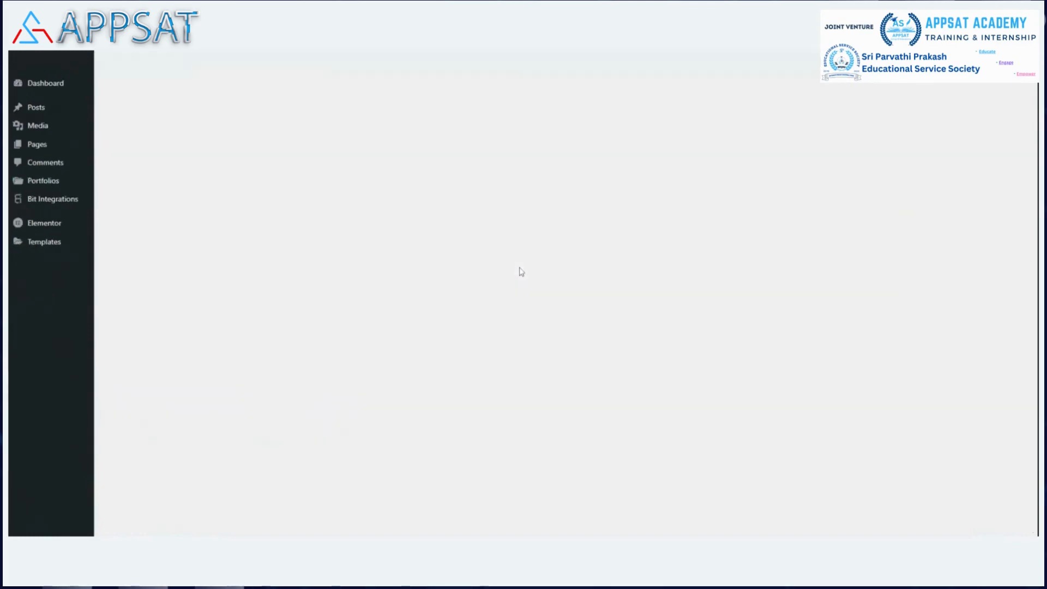
# Step: Open the backup destination folder blog.howtogeek.pro in Google Drive to inspect its contents, dismissing the desktop notification offer
pyautogui.scroll(-2, 439, 322)
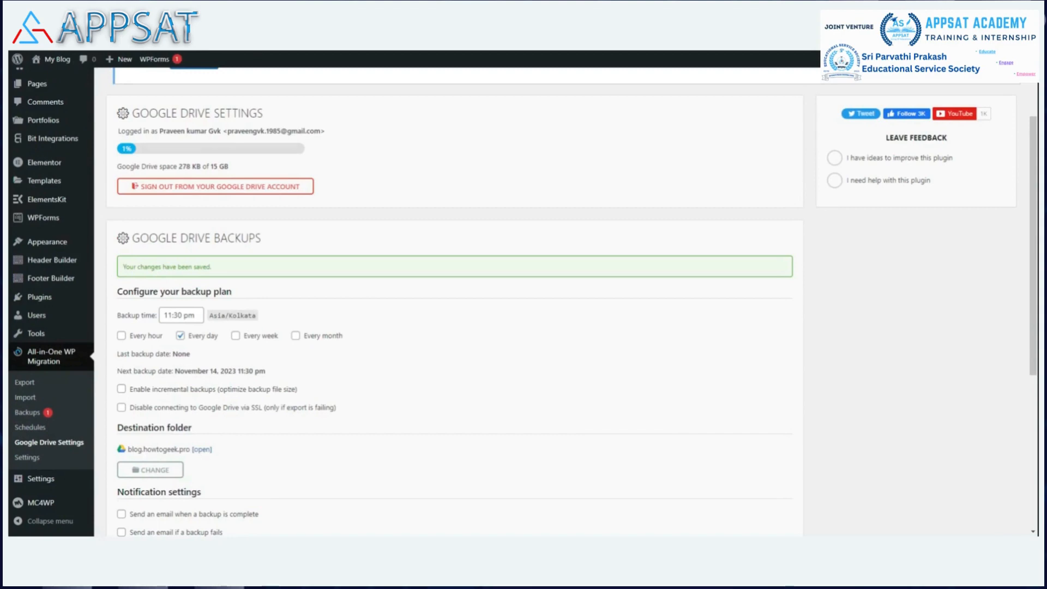
pyautogui.moveTo(128, 449); pyautogui.dragTo(186, 450)
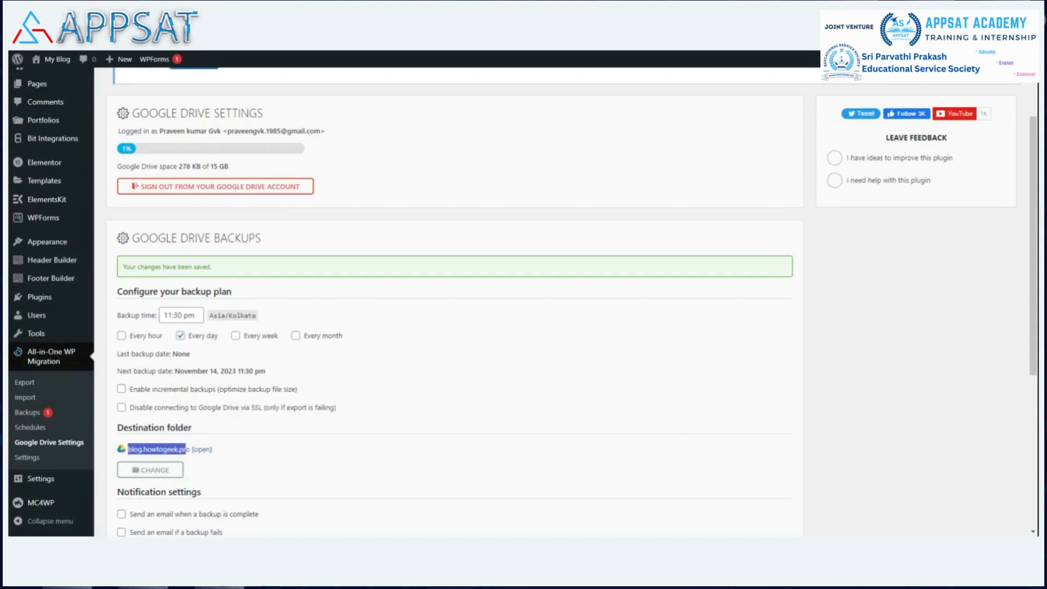
pyautogui.click(205, 453)
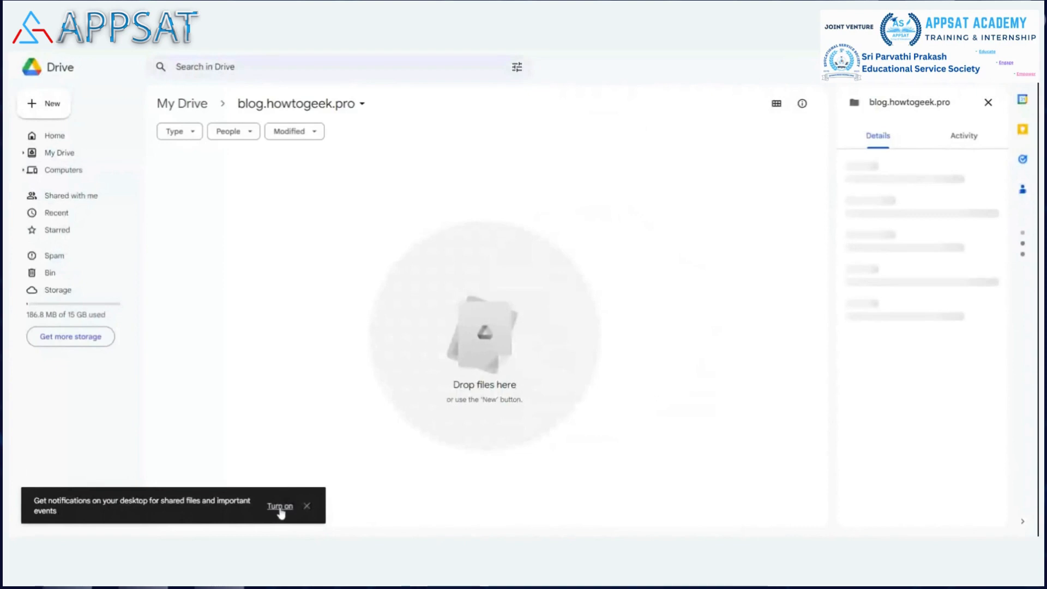
pyautogui.click(307, 506)
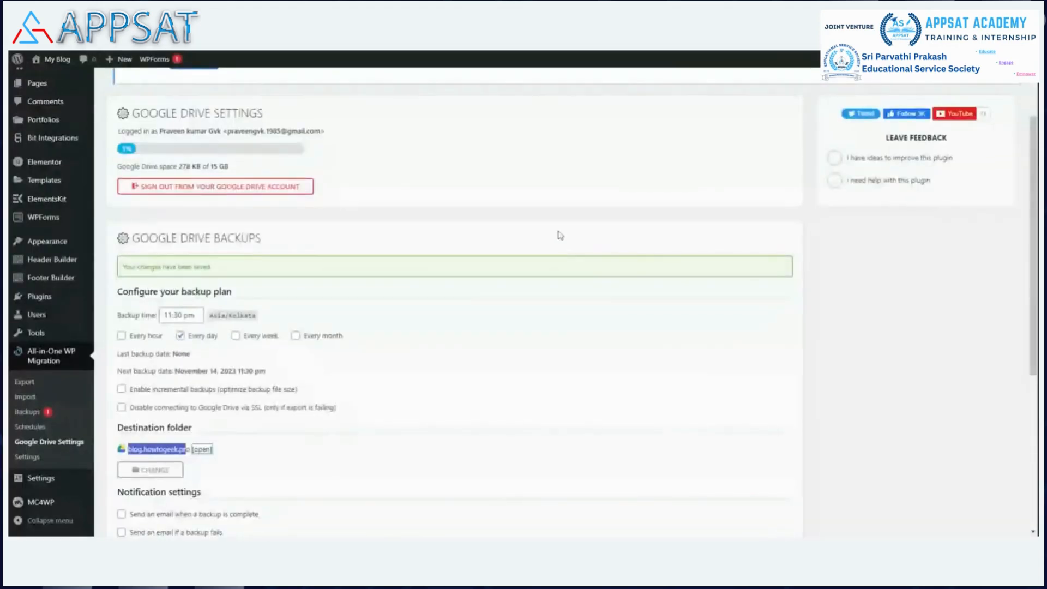
# Step: Export the site to Google Drive with All-in-One WP Migration
pyautogui.scroll(-5, 560, 235)
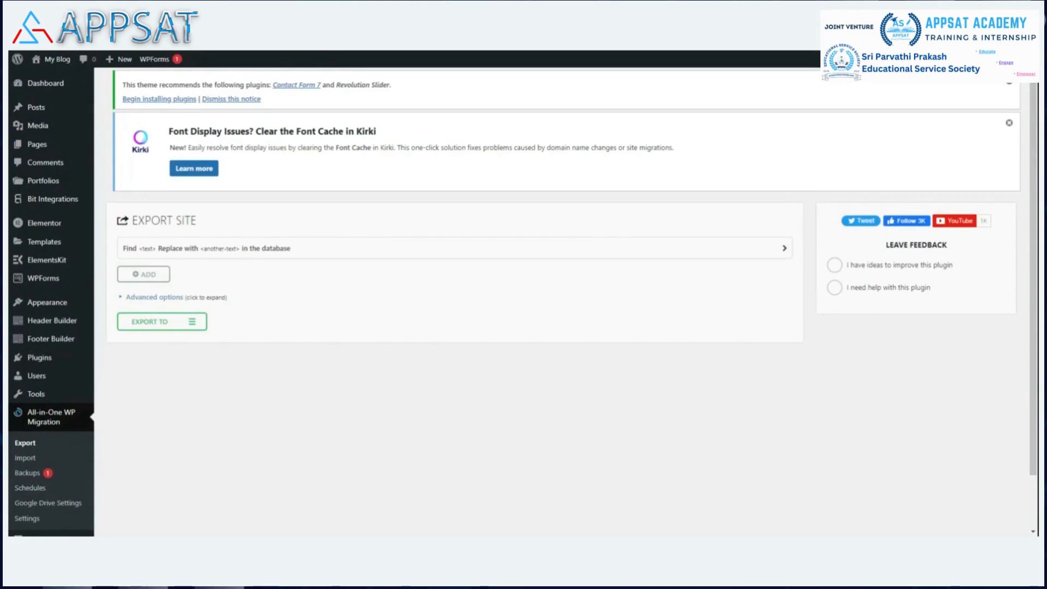
pyautogui.click(192, 323)
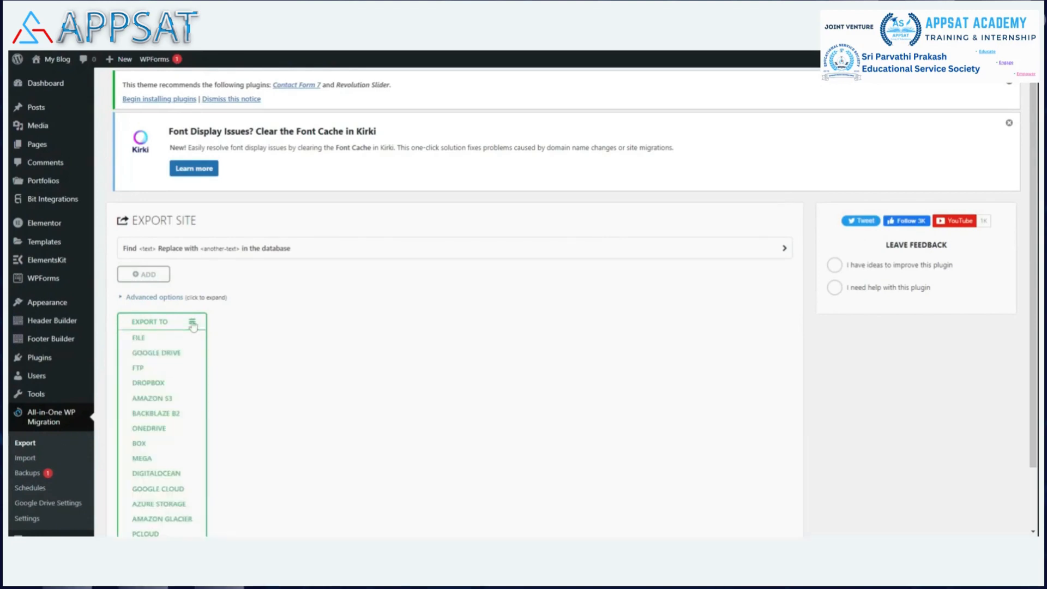
pyautogui.click(156, 353)
# Step: Review the storage use and the last and next backup dates in the Google Drive settings
pyautogui.click(51, 508)
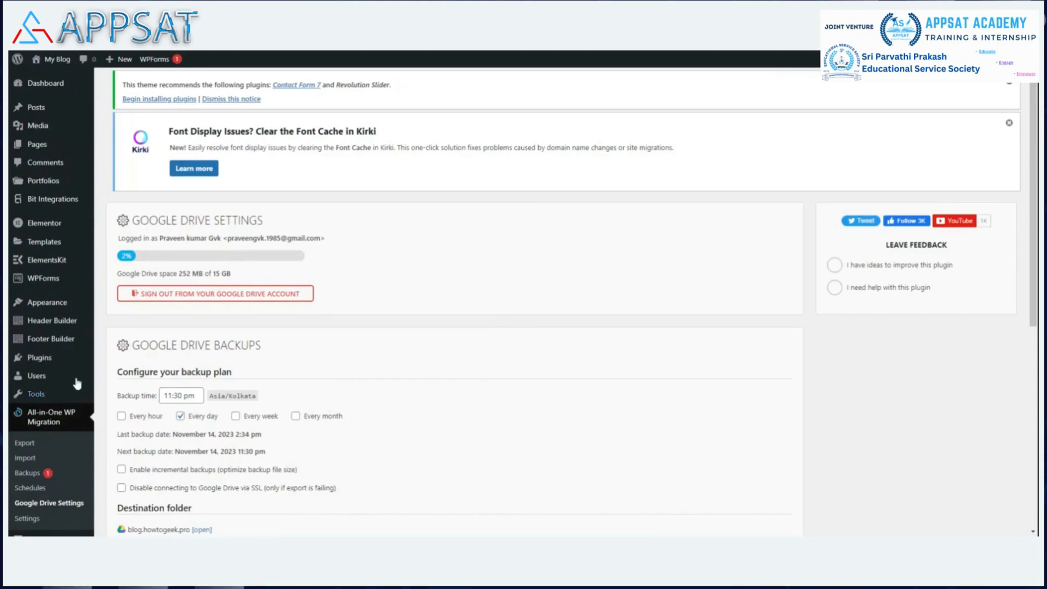
pyautogui.scroll(-1, 76, 384)
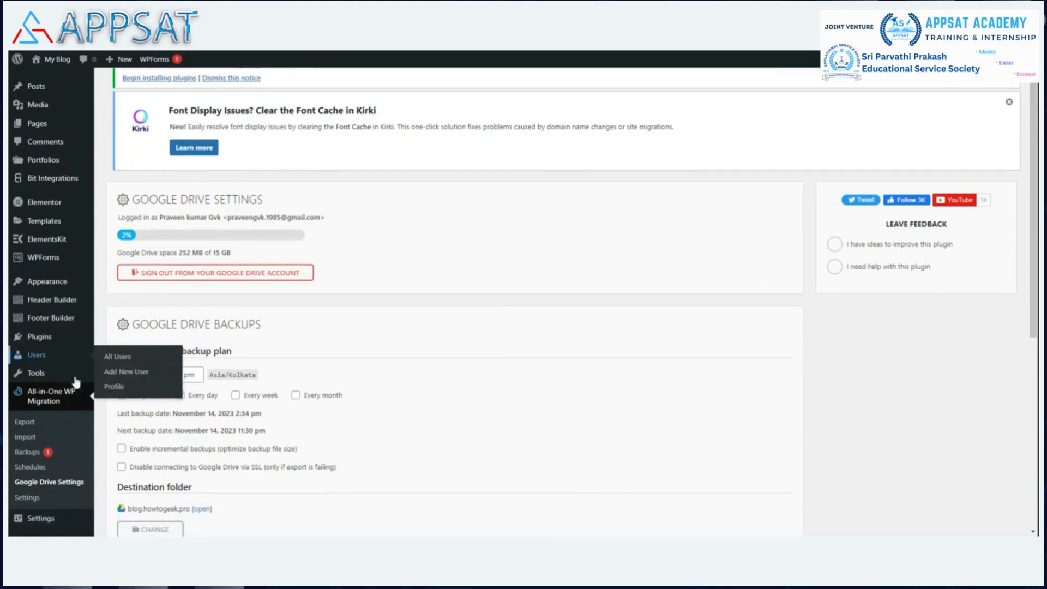
pyautogui.scroll(-4, 77, 383)
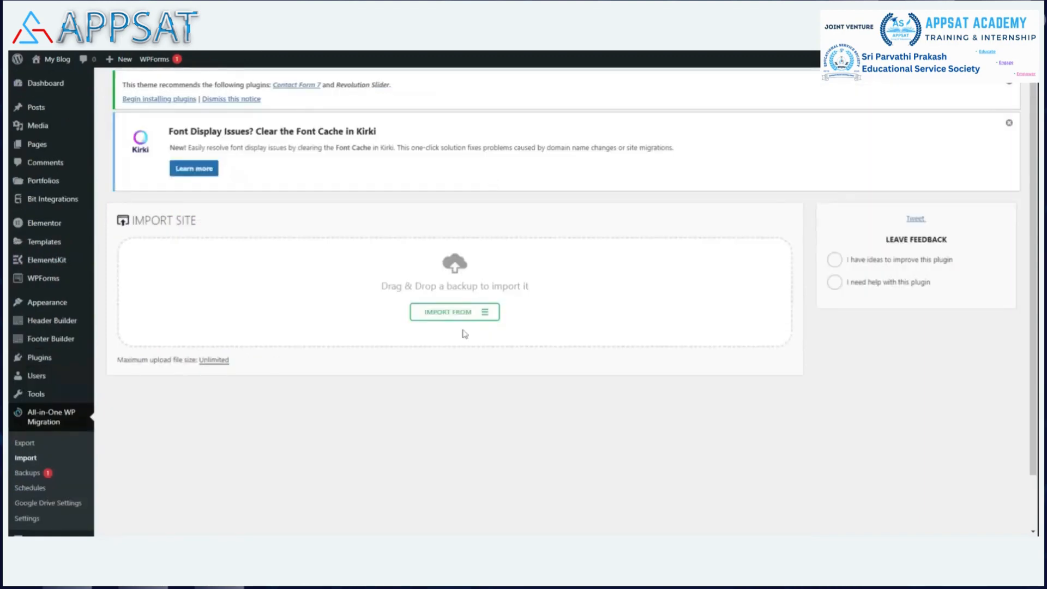
# Step: Browse the Google Drive import source to My Drive's blog.howtogeek.pro folder to check for the backup file, and close the list without importing
pyautogui.click(489, 312)
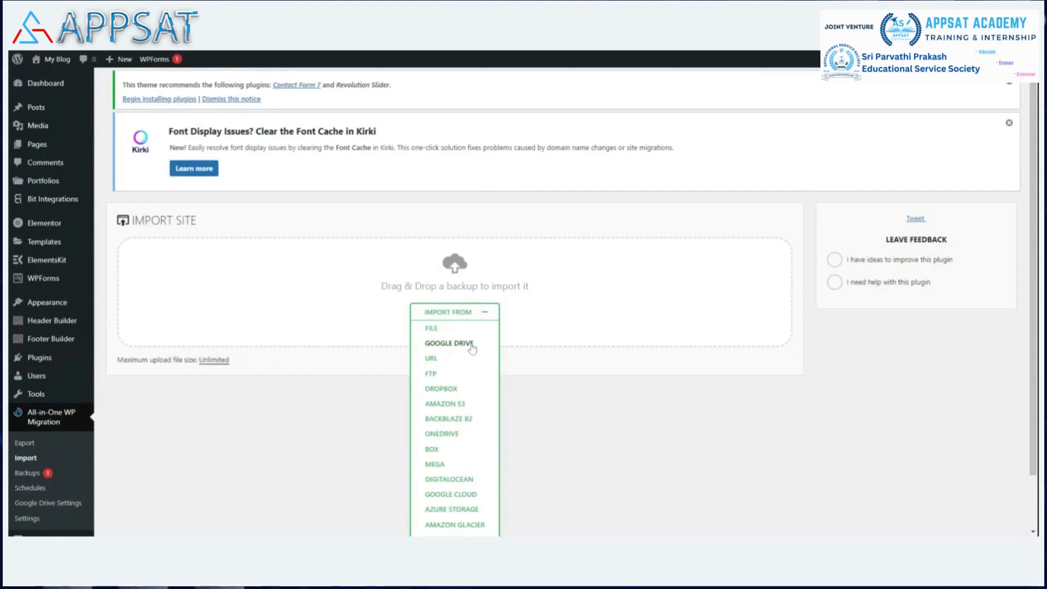
pyautogui.click(448, 343)
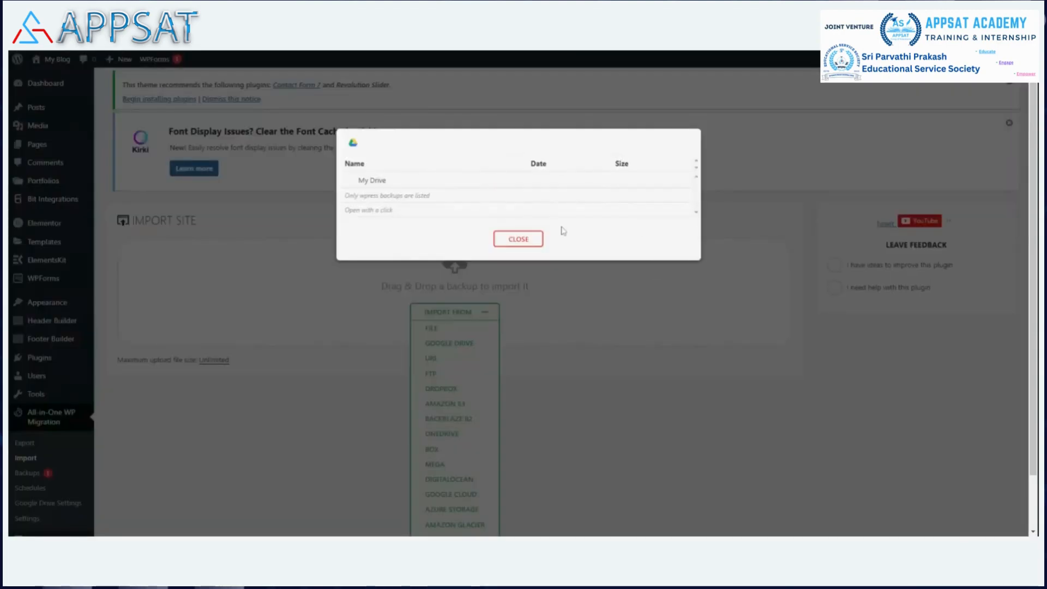
pyautogui.click(375, 181)
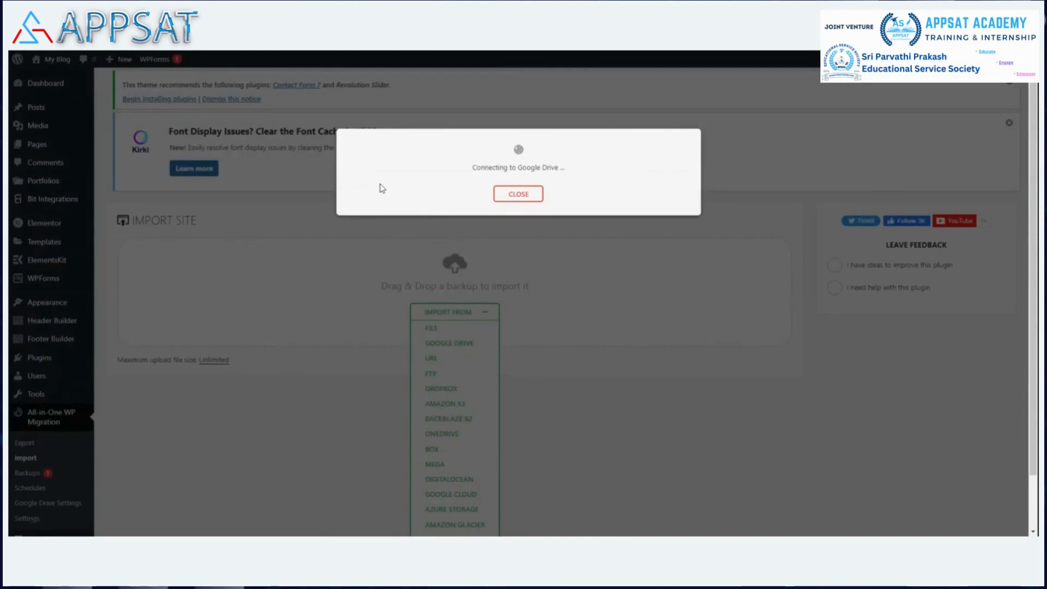
pyautogui.click(392, 184)
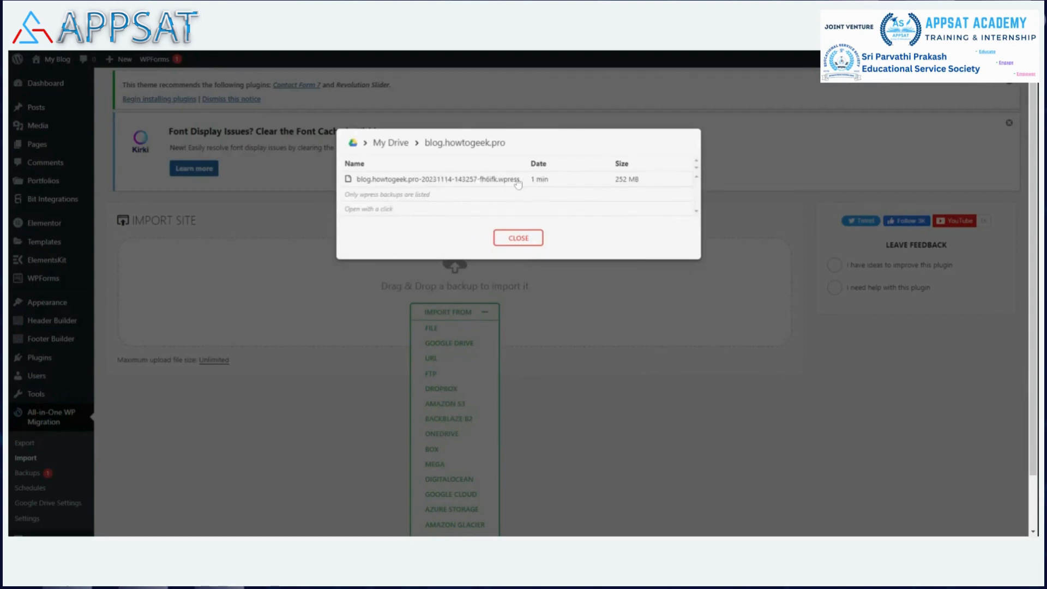
pyautogui.click(526, 238)
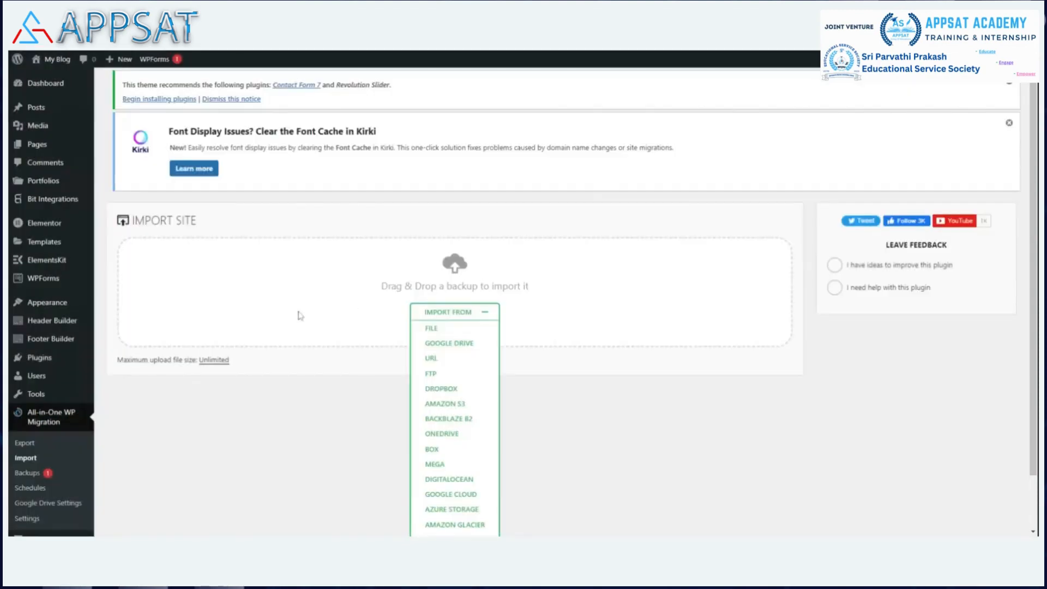